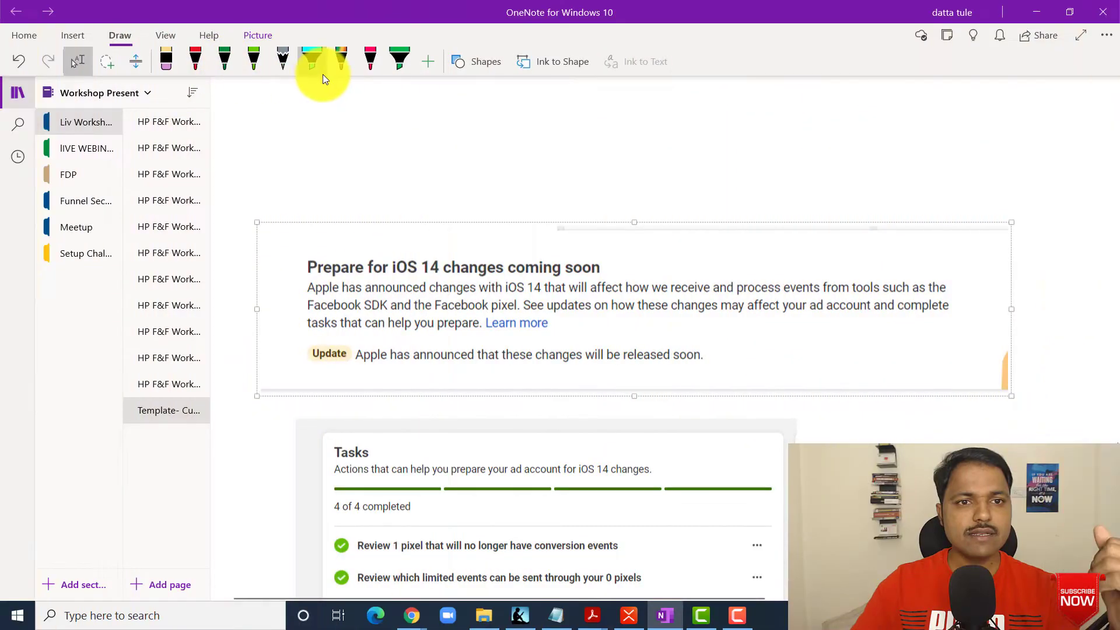
Highlight the iOS 14 heading, the Update line and the words Actions and Tracking in yellow on the notes page
{"action": "left_click", "coordinate": [321, 69]}
{"action": "left_click", "coordinate": [320, 157]}
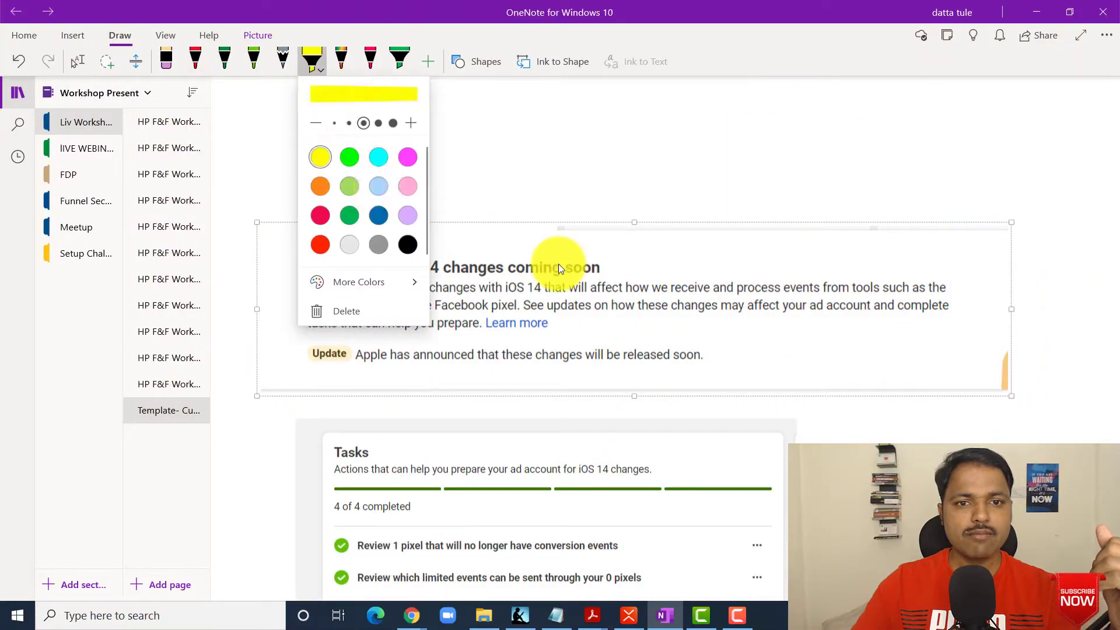
{"action": "left_click_drag", "start_coordinate": [286, 273], "coordinate": [576, 257]}
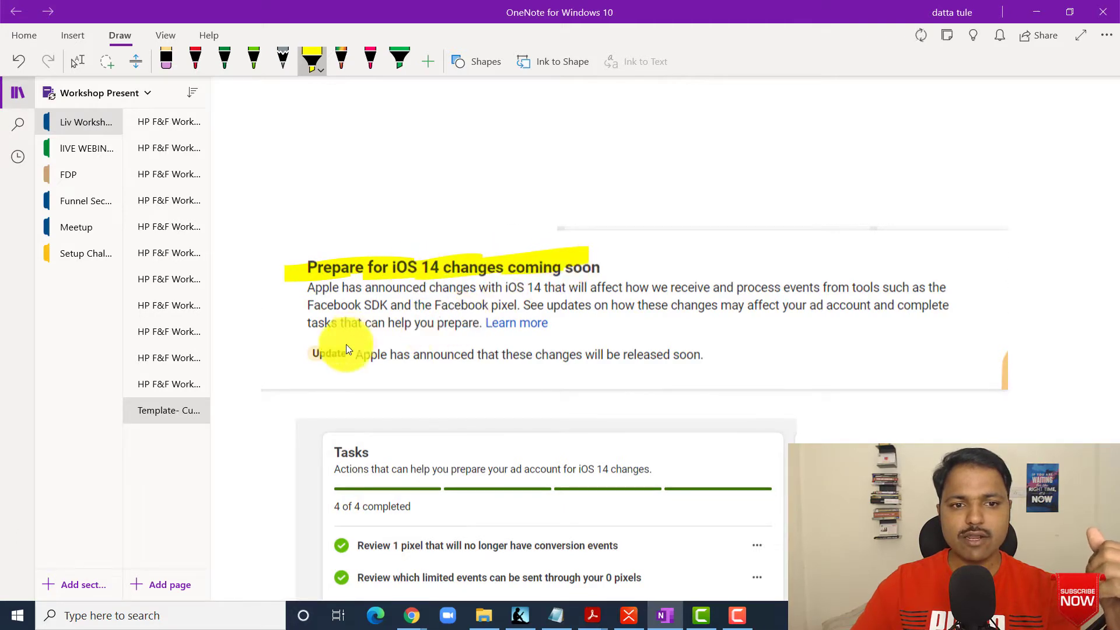
{"action": "left_click_drag", "start_coordinate": [324, 357], "coordinate": [425, 363]}
{"action": "key", "text": "ctrl+z"}
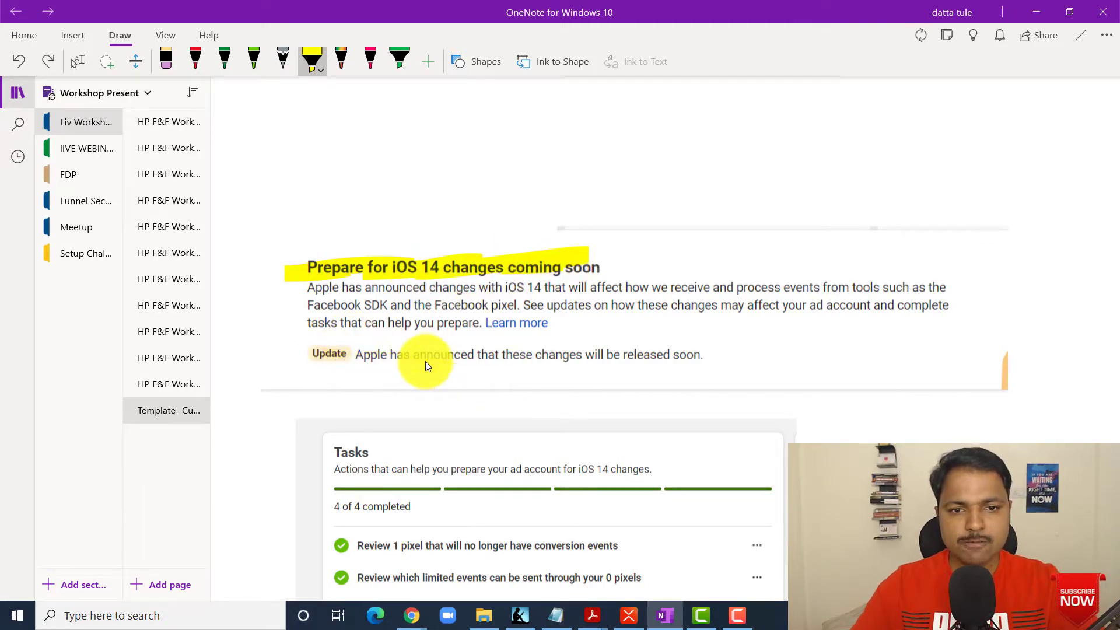
{"action": "mouse_move", "coordinate": [301, 369]}
{"action": "left_mouse_down"}
{"action": "mouse_move", "coordinate": [572, 377]}
{"action": "mouse_move", "coordinate": [711, 355]}
{"action": "mouse_move", "coordinate": [548, 355]}
{"action": "mouse_move", "coordinate": [721, 376]}
{"action": "left_mouse_up"}
{"action": "scroll", "coordinate": [739, 318], "scroll_direction": "down", "scroll_amount": 3}
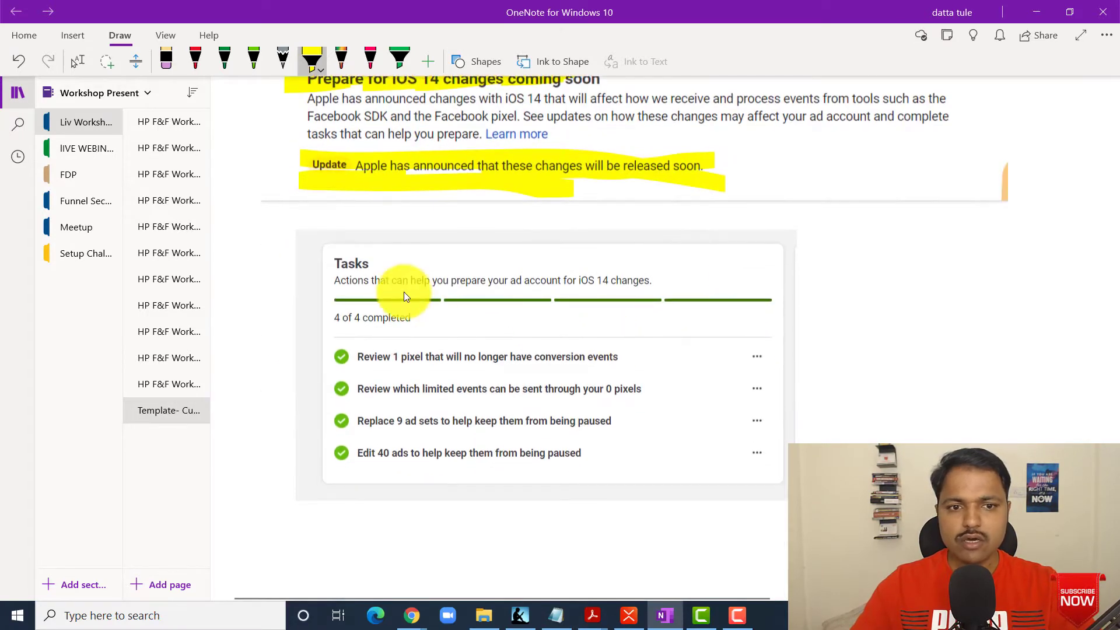
{"action": "scroll", "coordinate": [525, 278], "scroll_direction": "down", "scroll_amount": 7}
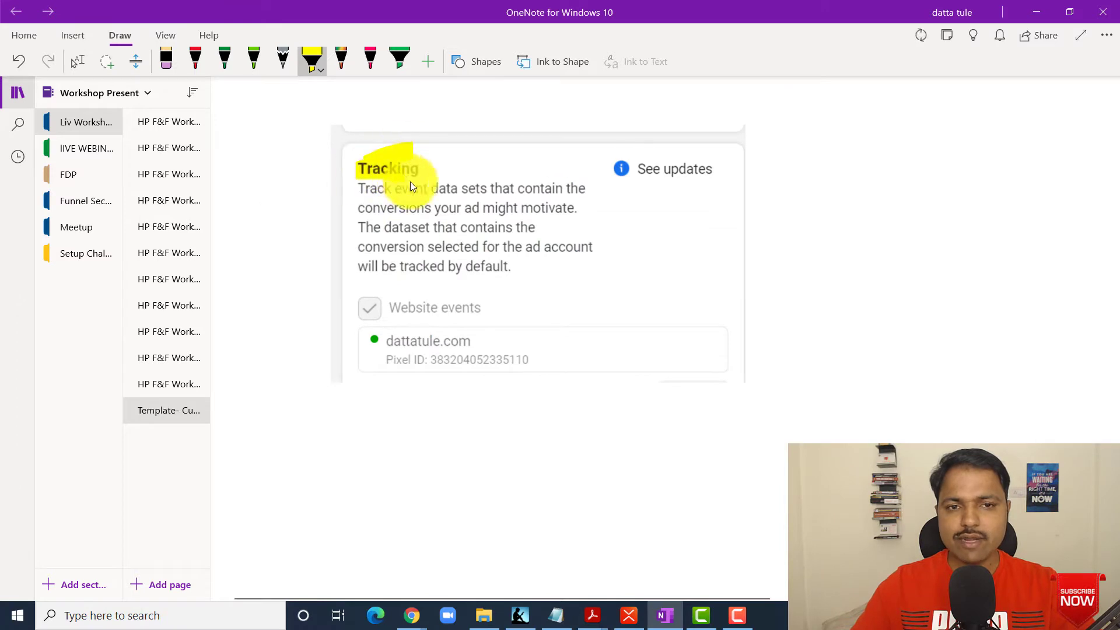
Switch to Ads Manager in Chrome and review the four iOS 14 tasks in the Resource Centre
{"action": "mouse_move", "coordinate": [412, 612]}
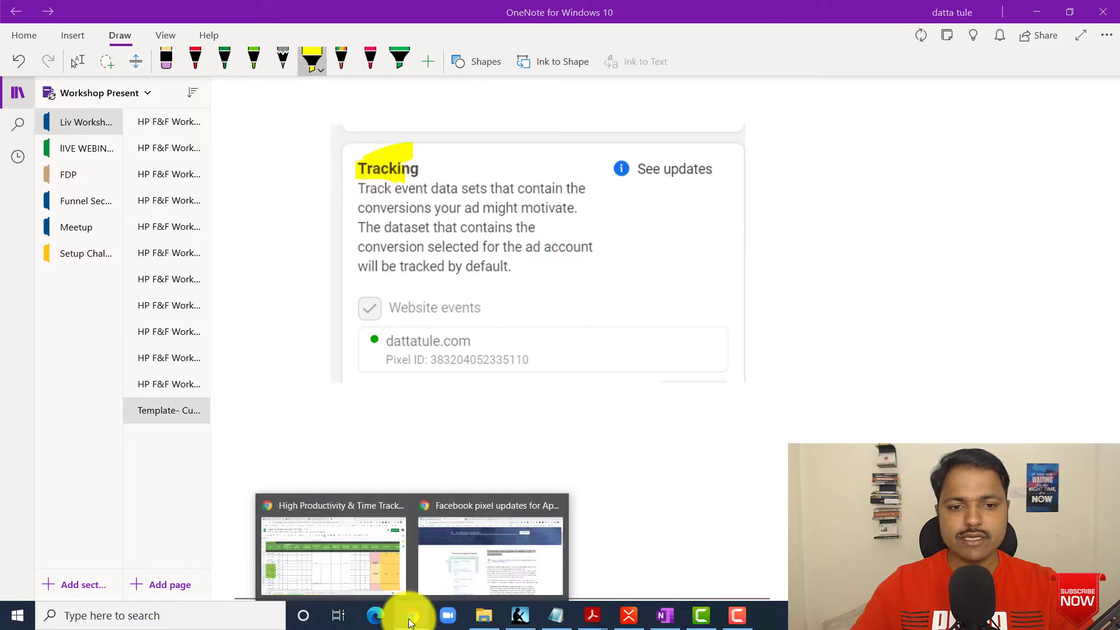
{"action": "left_click", "coordinate": [463, 572]}
{"action": "left_click", "coordinate": [453, 13]}
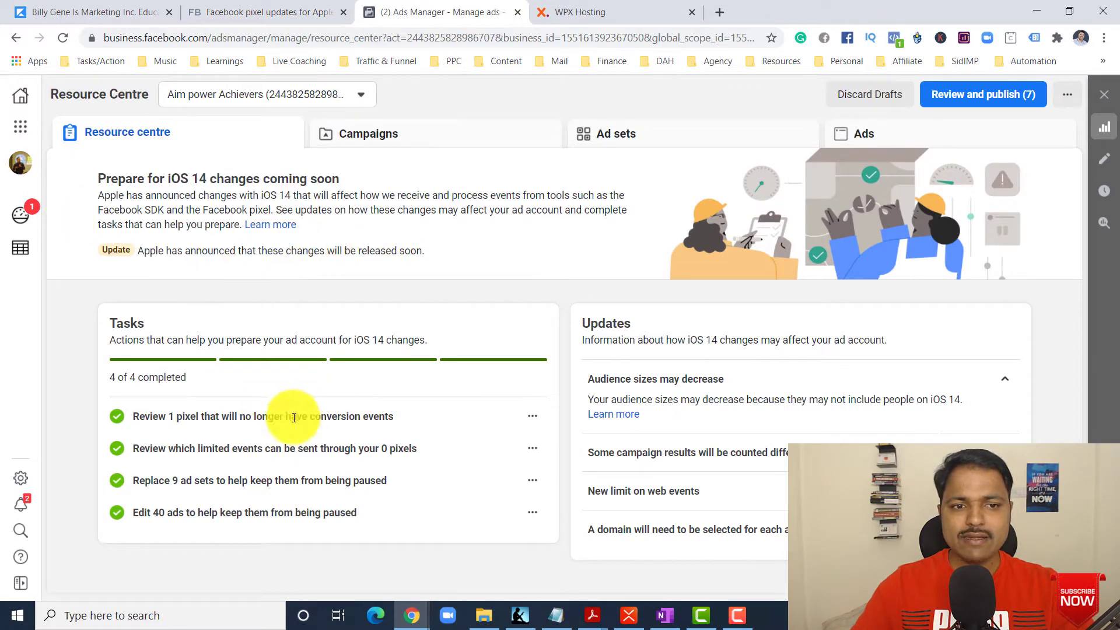
{"action": "left_click_drag", "start_coordinate": [137, 415], "coordinate": [394, 513]}
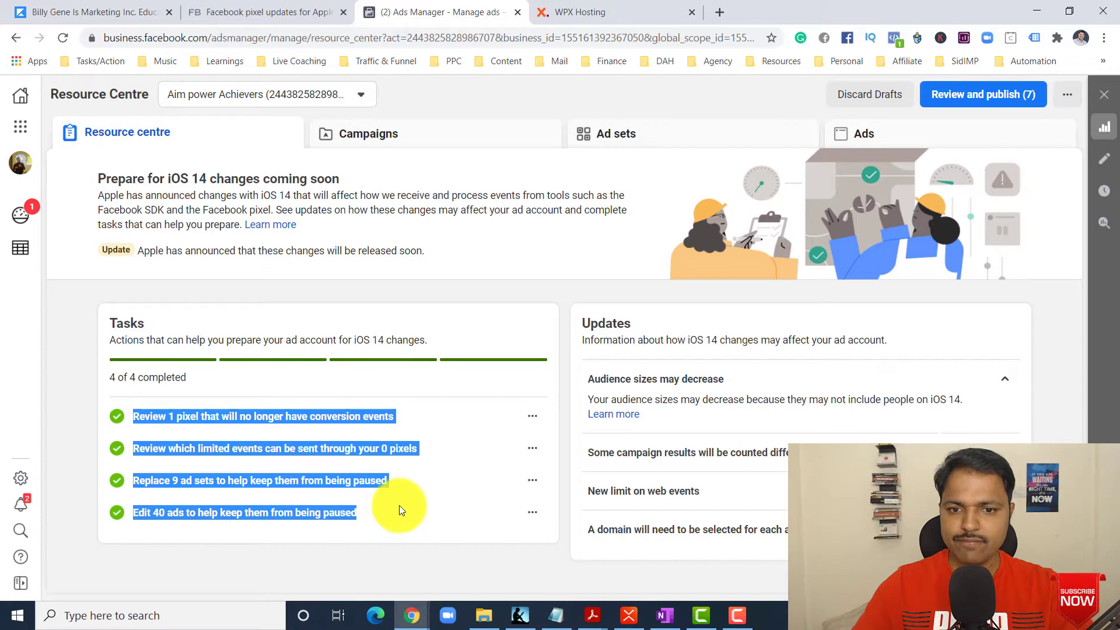
{"action": "left_click_drag", "start_coordinate": [399, 506], "coordinate": [399, 504]}
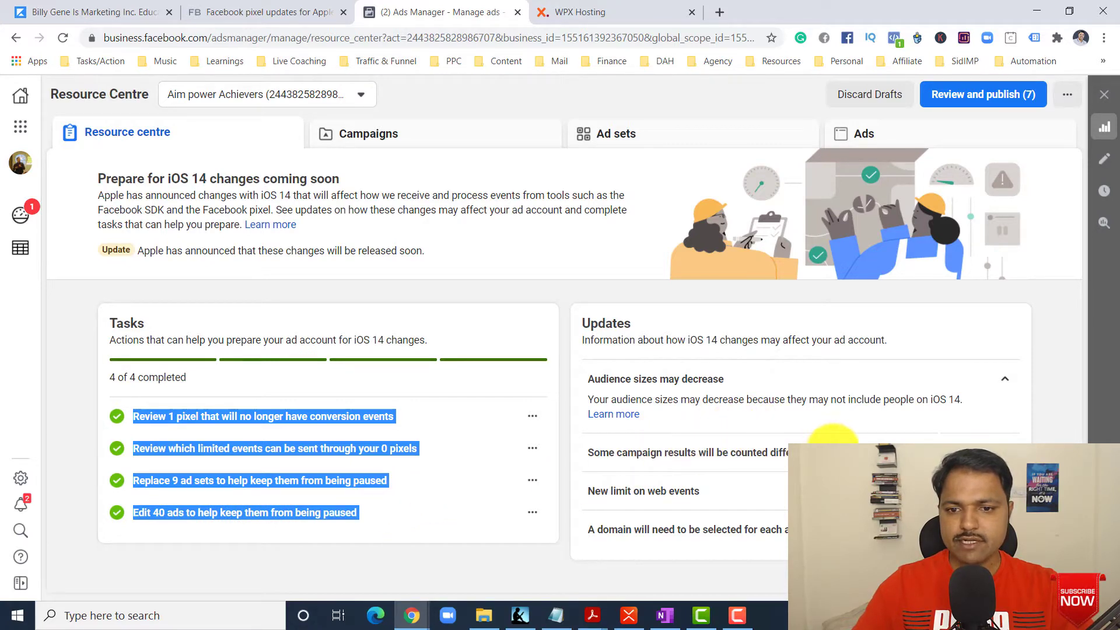
Review the Resource Centre updates on campaign results, the web event limit and domain selection
{"action": "left_click", "coordinate": [774, 451]}
{"action": "left_click_drag", "start_coordinate": [774, 451], "coordinate": [613, 453]}
{"action": "left_click", "coordinate": [574, 458]}
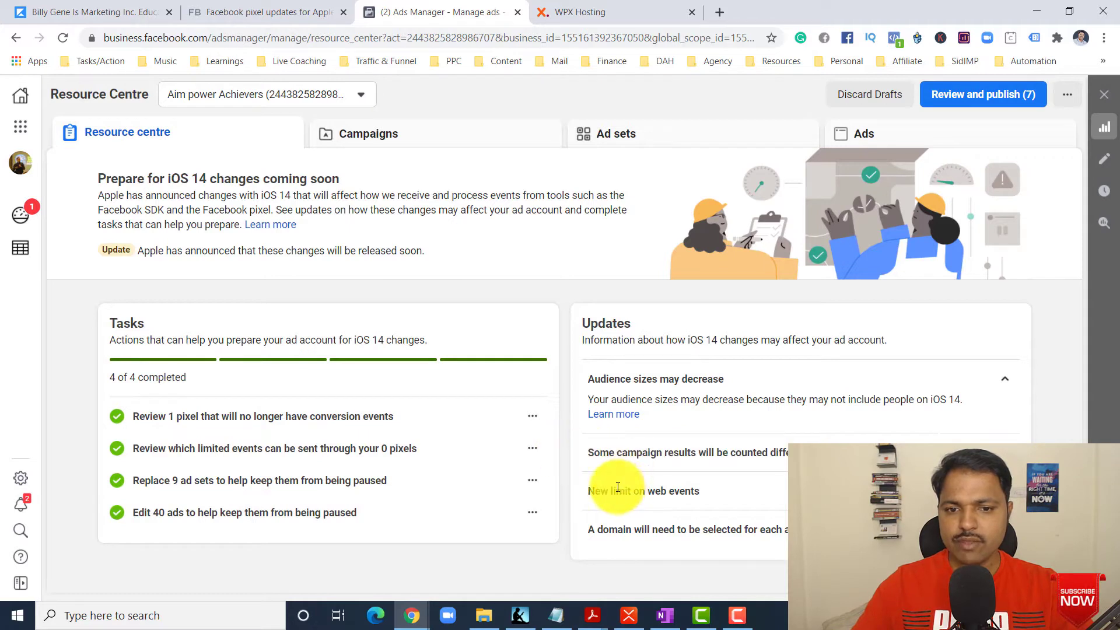
{"action": "left_click_drag", "start_coordinate": [583, 494], "coordinate": [730, 494]}
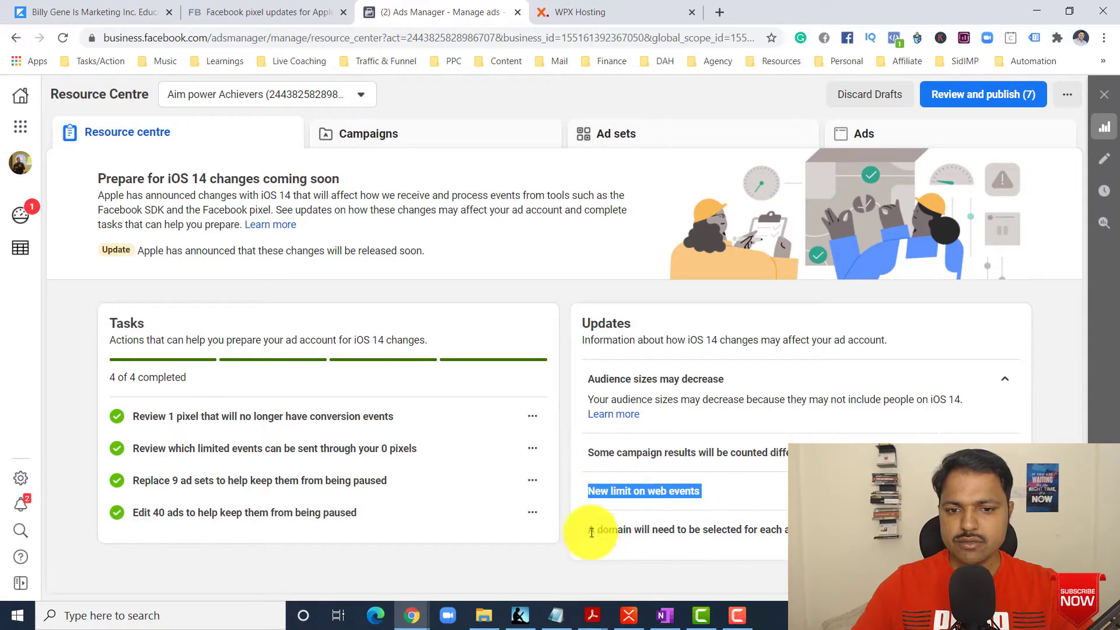
{"action": "left_click_drag", "start_coordinate": [590, 529], "coordinate": [785, 532]}
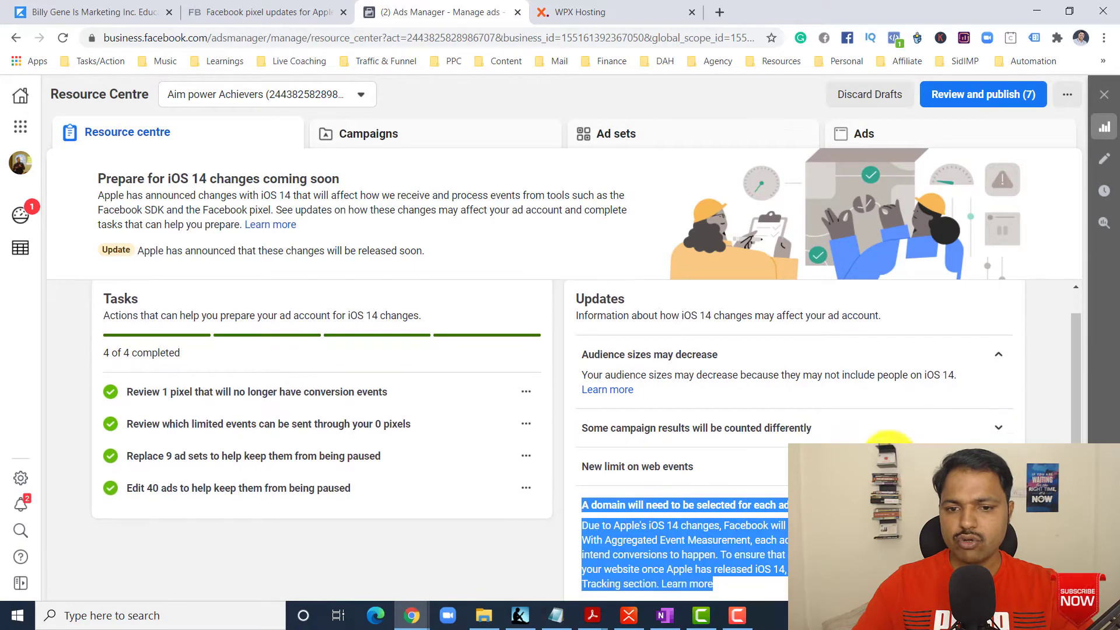
{"action": "left_click", "coordinate": [772, 564]}
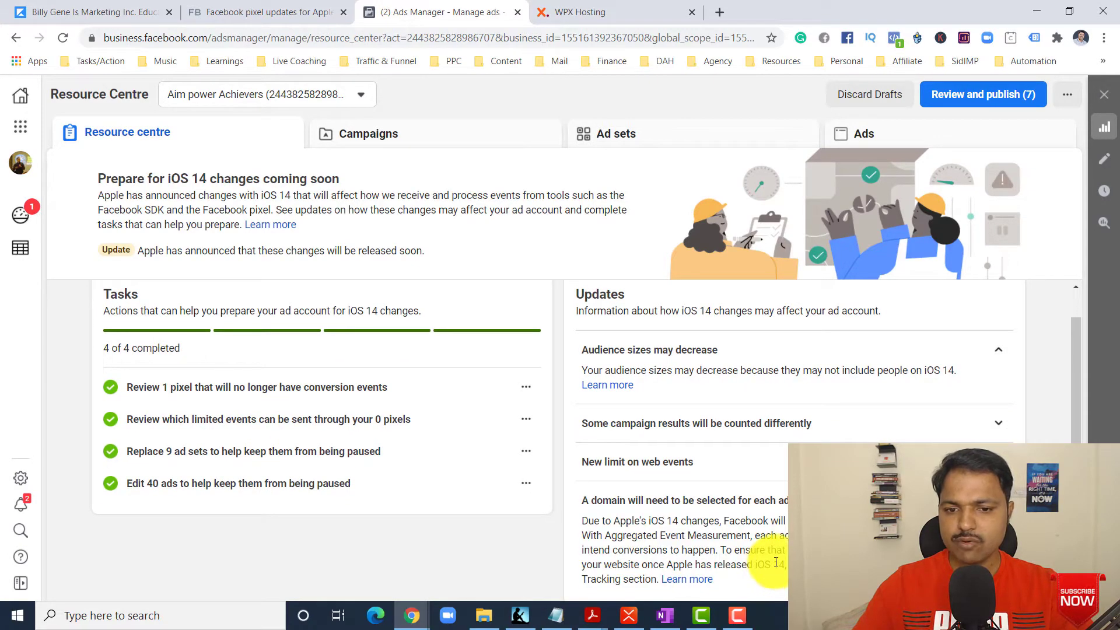
{"action": "scroll", "coordinate": [222, 350], "scroll_direction": "up", "scroll_amount": 1}
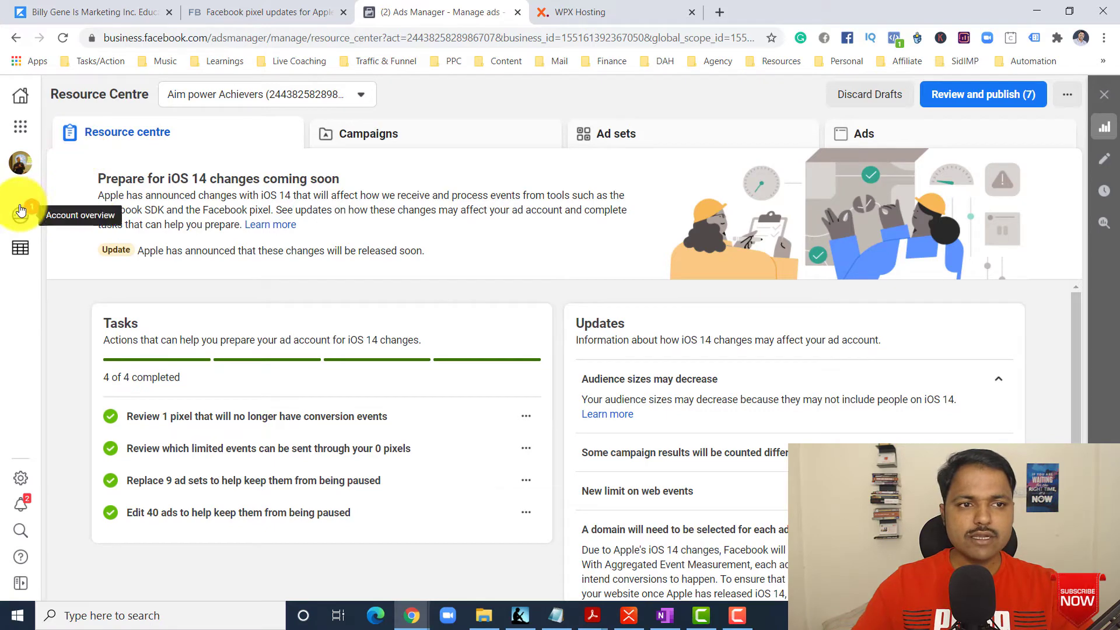
Open the Ads Manager campaign list and show the ad sets of the GSC_ RS-99 Paid LAL (T- State) campaign
{"action": "left_click", "coordinate": [21, 127]}
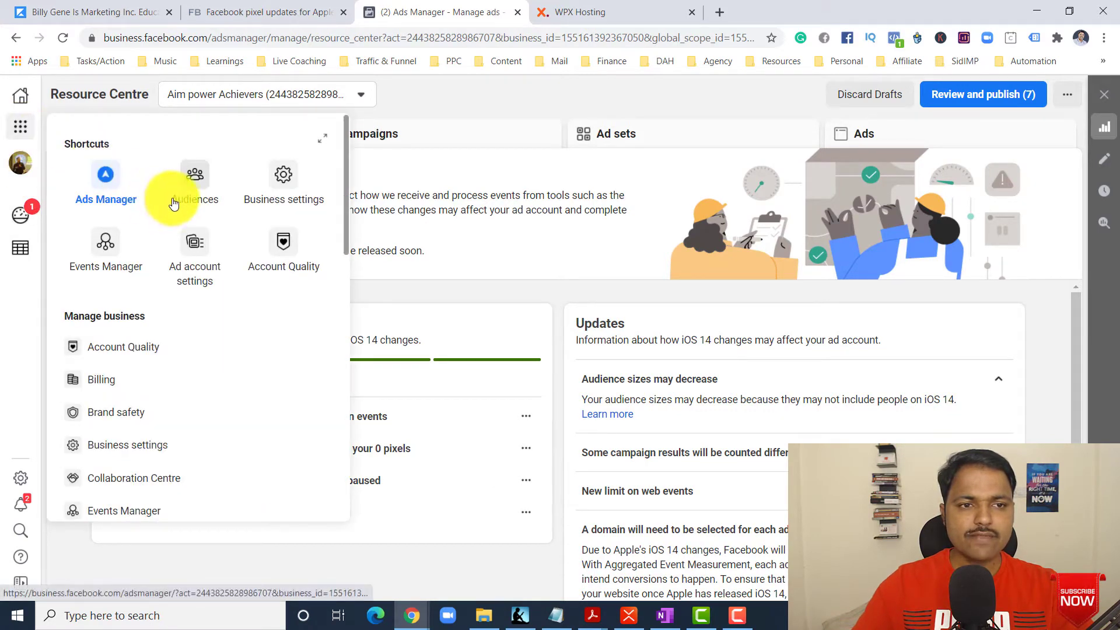
{"action": "left_click", "coordinate": [124, 200]}
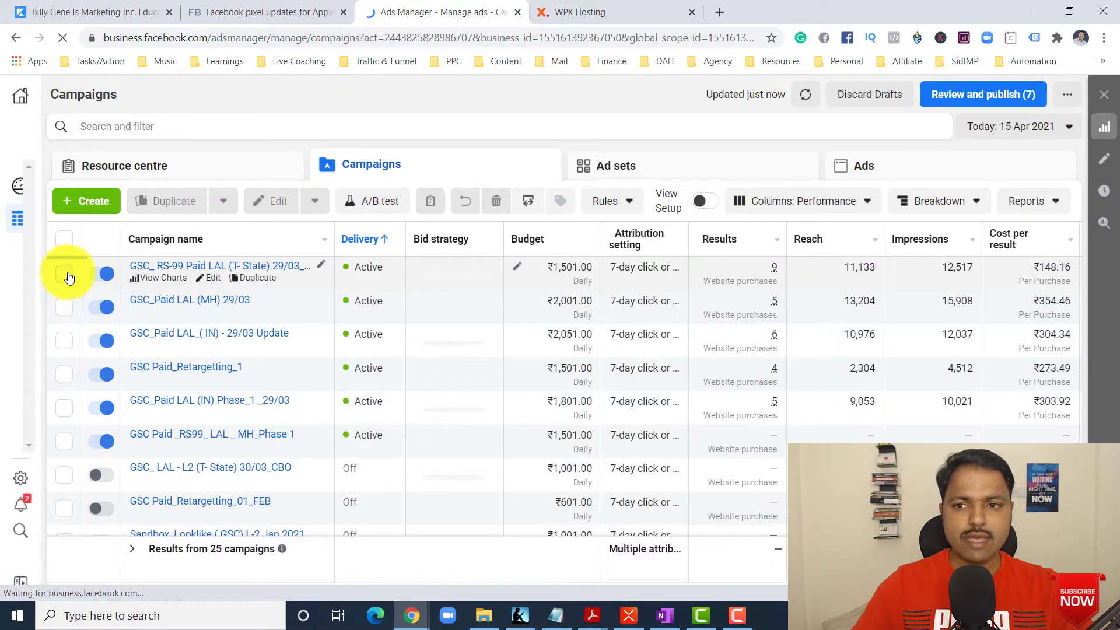
{"action": "left_click", "coordinate": [66, 274]}
{"action": "left_click", "coordinate": [623, 170]}
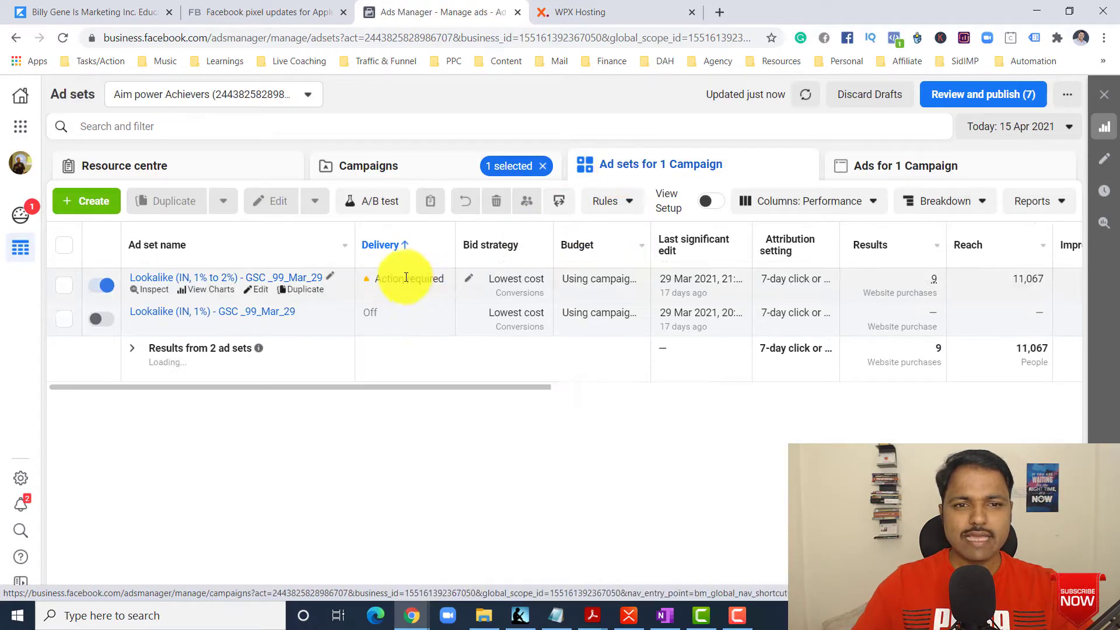
Open the Lookalike (IN, 1% to 2%) ad set marked Action required for editing and find its conversion event warning
{"action": "mouse_move", "coordinate": [408, 278]}
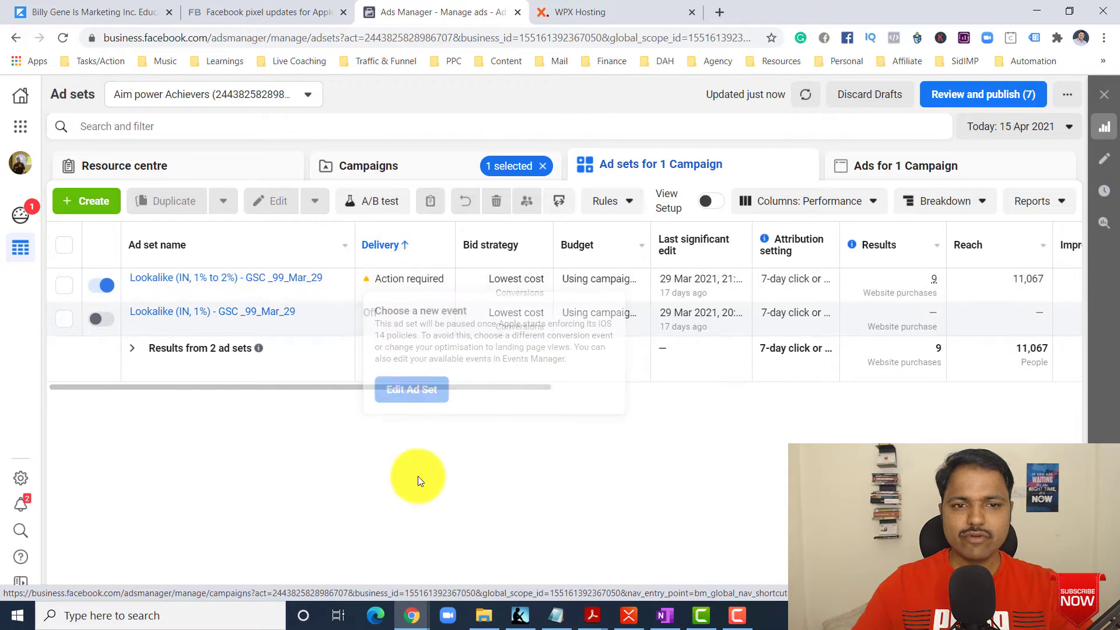
{"action": "left_click", "coordinate": [400, 394]}
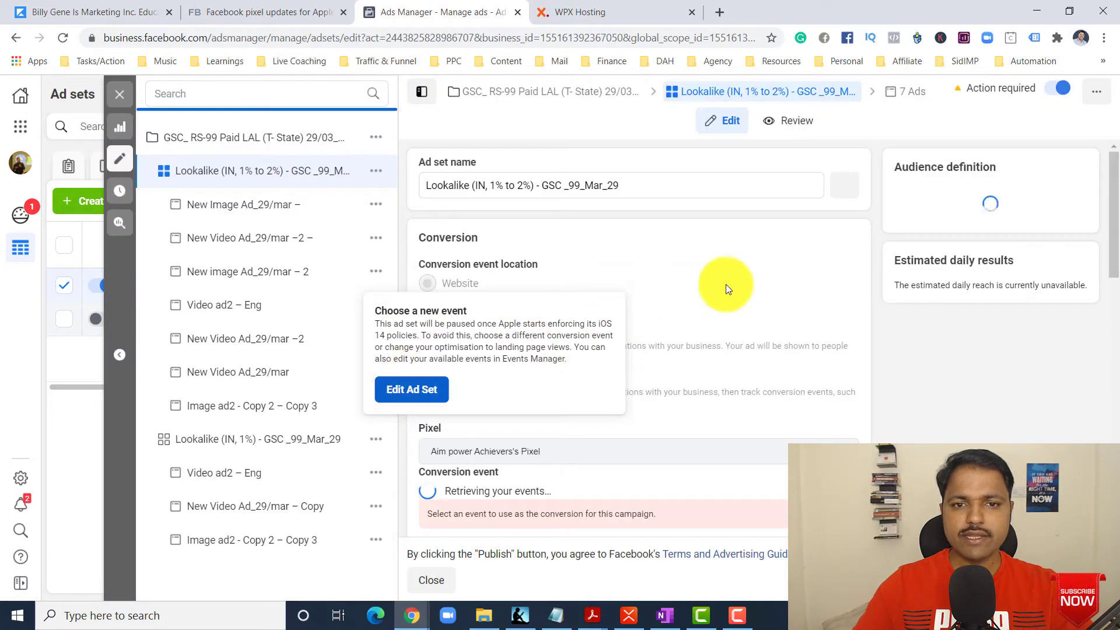
{"action": "scroll", "coordinate": [773, 283], "scroll_direction": "down", "scroll_amount": 6}
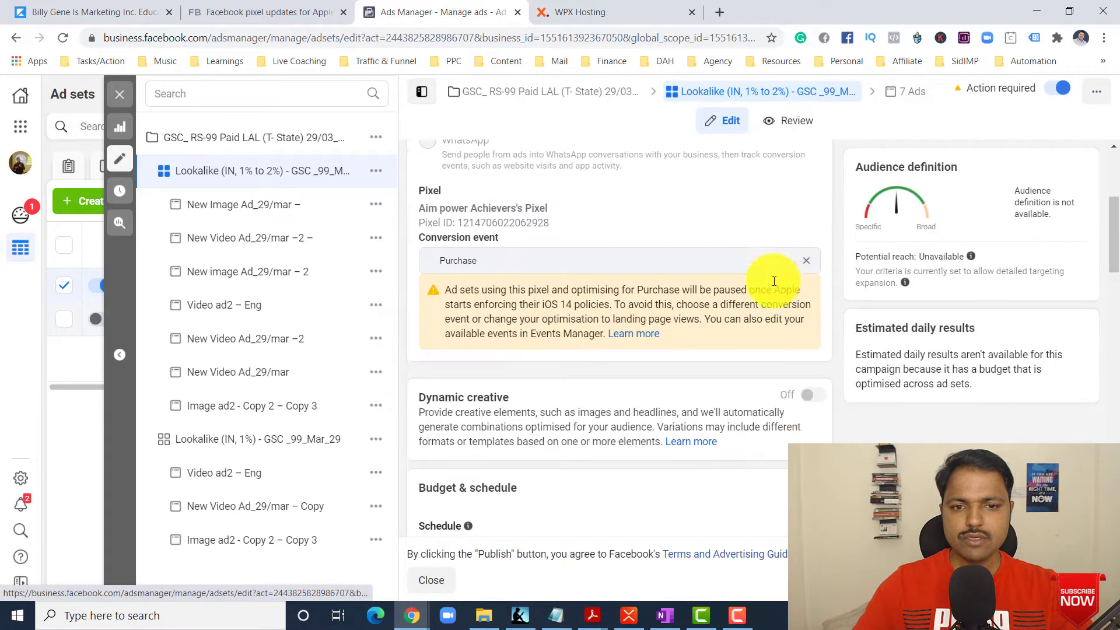
{"action": "scroll", "coordinate": [638, 288], "scroll_direction": "up", "scroll_amount": 1}
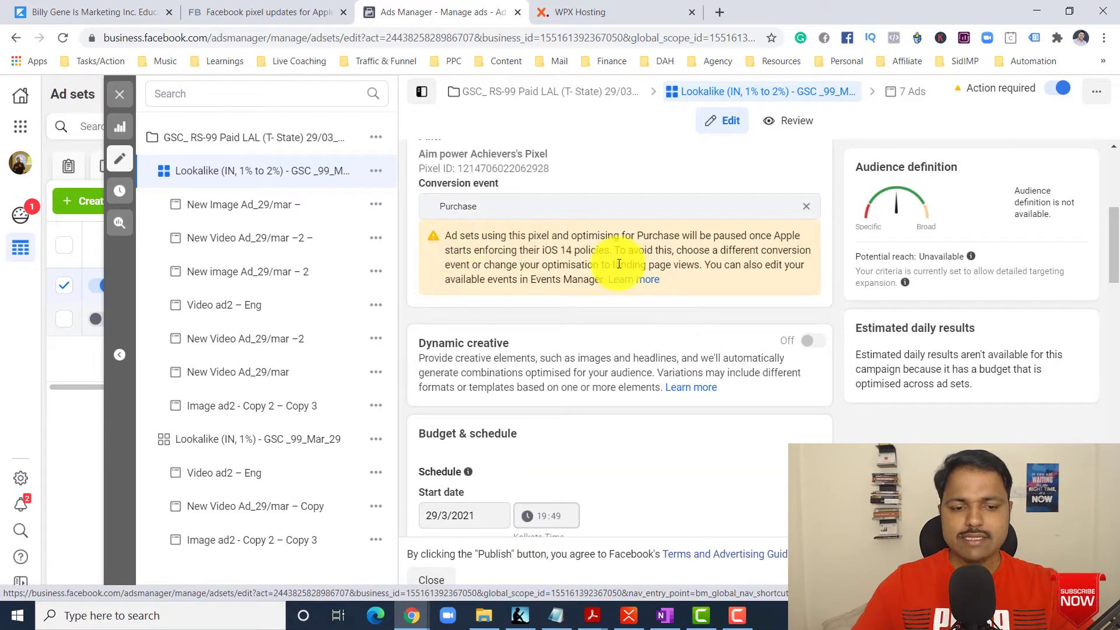
Capture a screen snip of the ad set's pixel, conversion event and iOS 14 warning
{"action": "key", "text": "super+shift+s"}
{"action": "mouse_move", "coordinate": [413, 143]}
{"action": "left_mouse_down"}
{"action": "mouse_move", "coordinate": [741, 321]}
{"action": "mouse_move", "coordinate": [823, 309]}
{"action": "left_mouse_up"}
{"action": "left_click", "coordinate": [740, 614]}
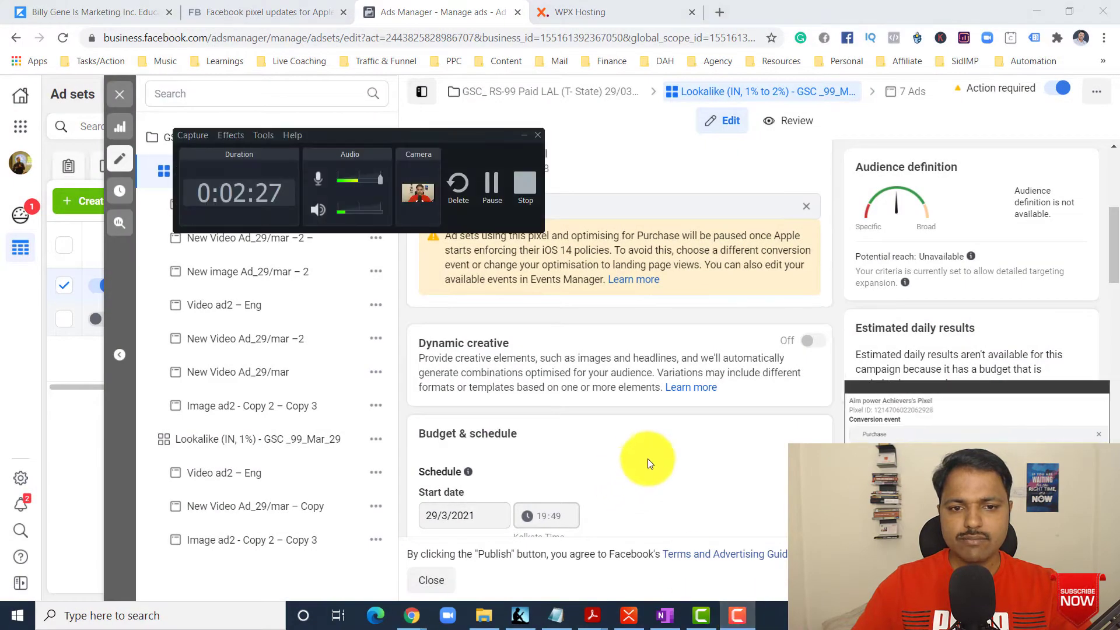
{"action": "scroll", "coordinate": [674, 455], "scroll_direction": "down", "scroll_amount": 5}
Switch to OneNote, minimize the screen recorder and paste the captured snip below the Tracking image
{"action": "left_click", "coordinate": [665, 614]}
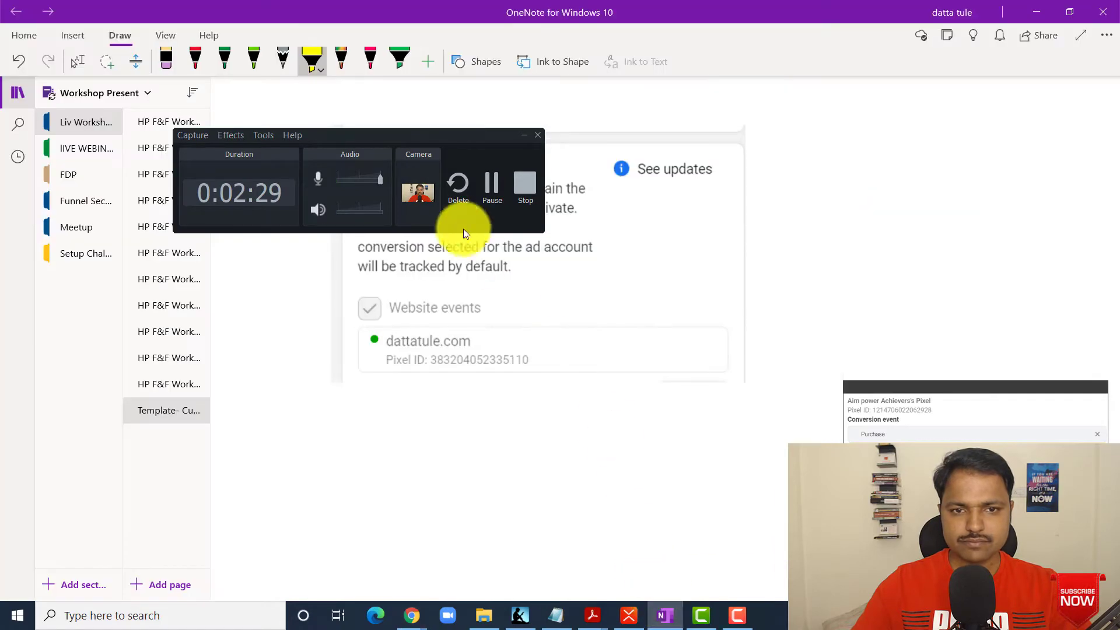
{"action": "left_click", "coordinate": [524, 135]}
{"action": "scroll", "coordinate": [498, 343], "scroll_direction": "down", "scroll_amount": 5}
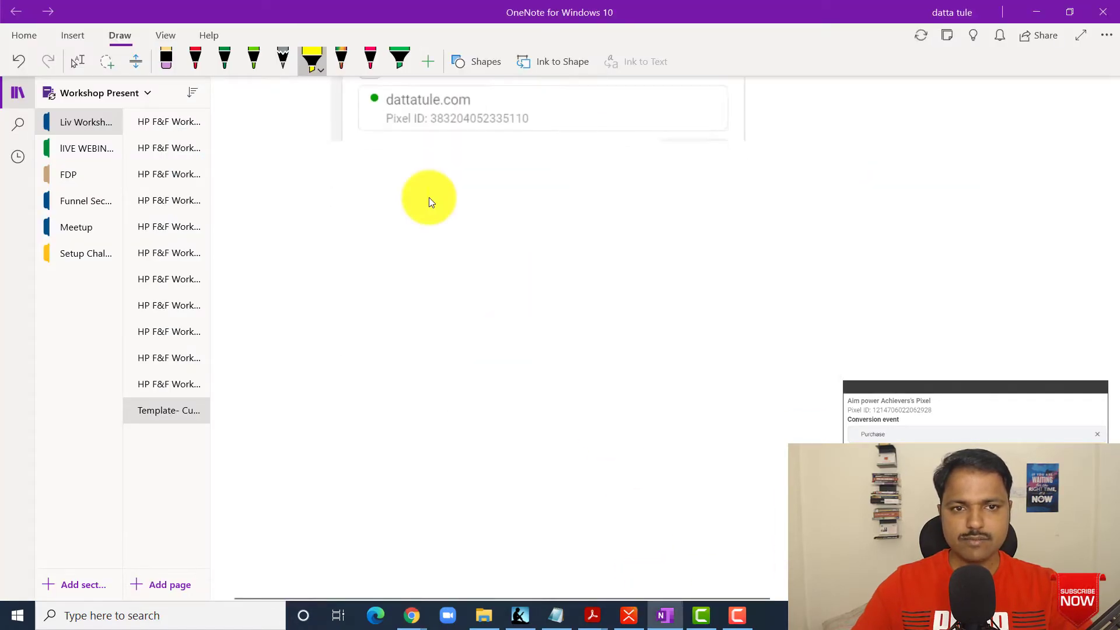
{"action": "left_click", "coordinate": [429, 197]}
{"action": "key", "text": "ctrl+v"}
{"action": "left_click", "coordinate": [512, 275]}
Highlight the Conversion event label and the warning's phrases on iOS 14 enforcement, choosing a different conversion and landing page views in yellow
{"action": "mouse_move", "coordinate": [426, 233]}
{"action": "left_mouse_down"}
{"action": "mouse_move", "coordinate": [405, 220]}
{"action": "mouse_move", "coordinate": [317, 215]}
{"action": "mouse_move", "coordinate": [310, 203]}
{"action": "mouse_move", "coordinate": [403, 229]}
{"action": "left_mouse_up"}
{"action": "left_click", "coordinate": [313, 59]}
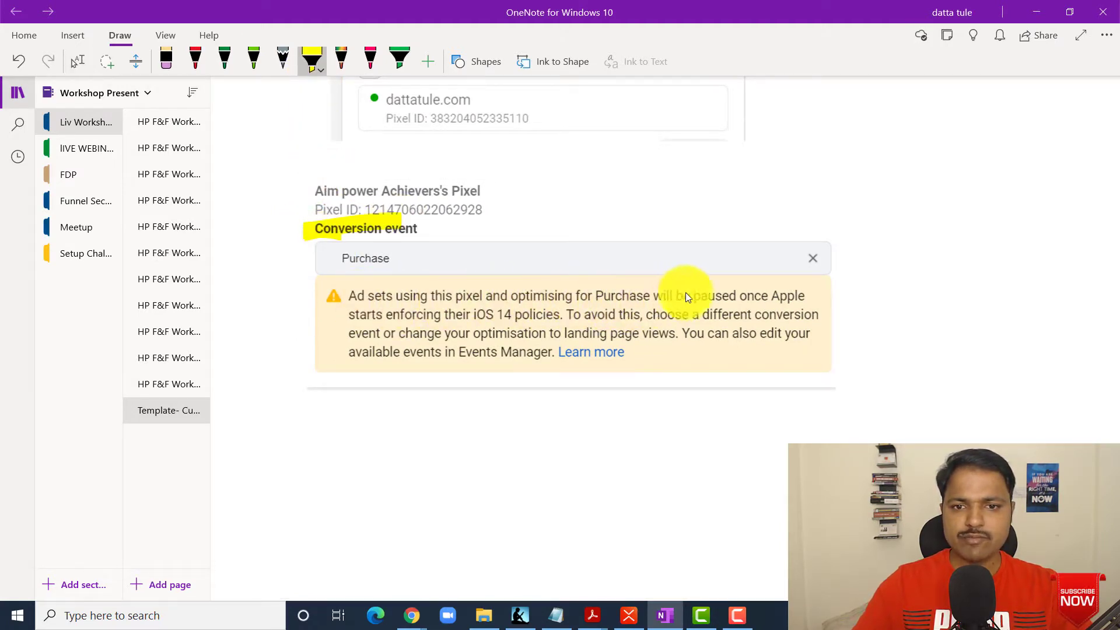
{"action": "left_click_drag", "start_coordinate": [710, 298], "coordinate": [792, 294]}
{"action": "left_click_drag", "start_coordinate": [343, 323], "coordinate": [533, 322]}
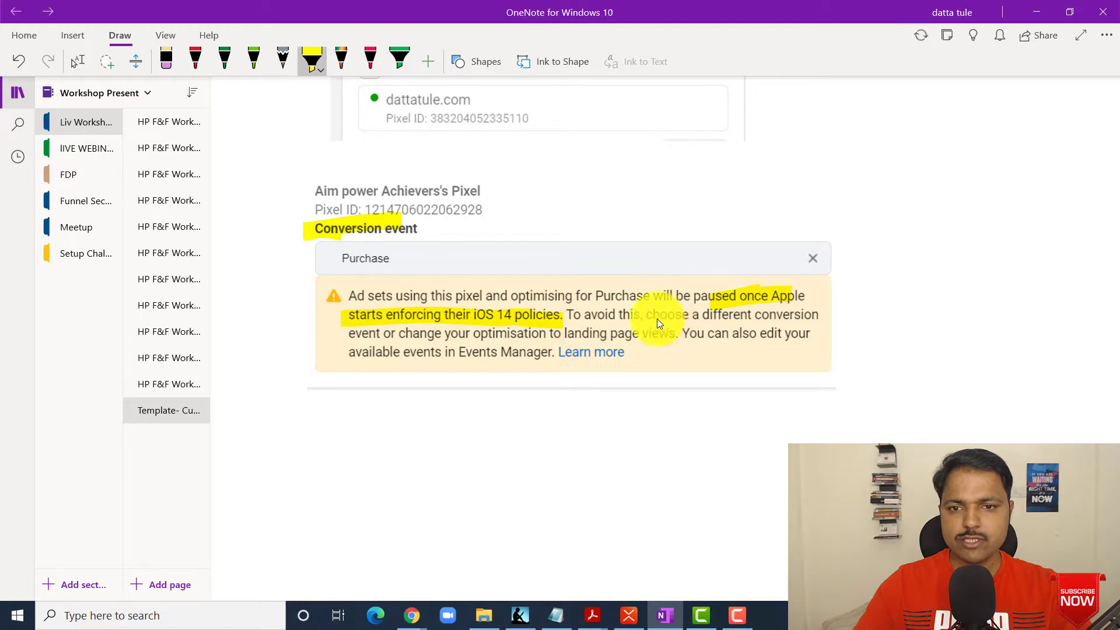
{"action": "left_click_drag", "start_coordinate": [659, 318], "coordinate": [802, 316]}
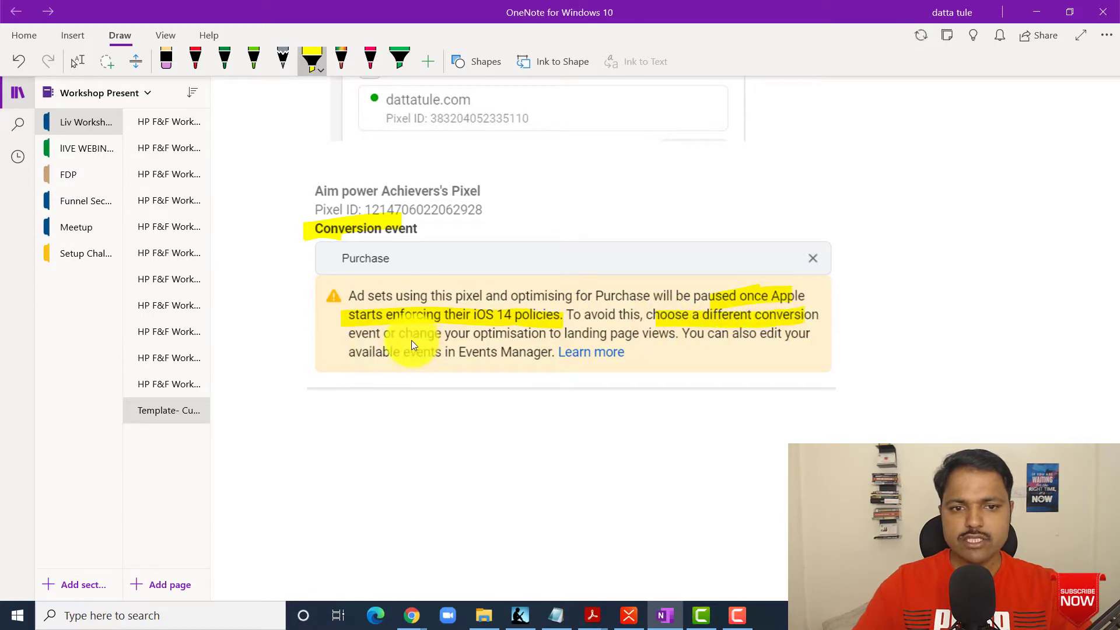
{"action": "left_click_drag", "start_coordinate": [412, 341], "coordinate": [572, 337]}
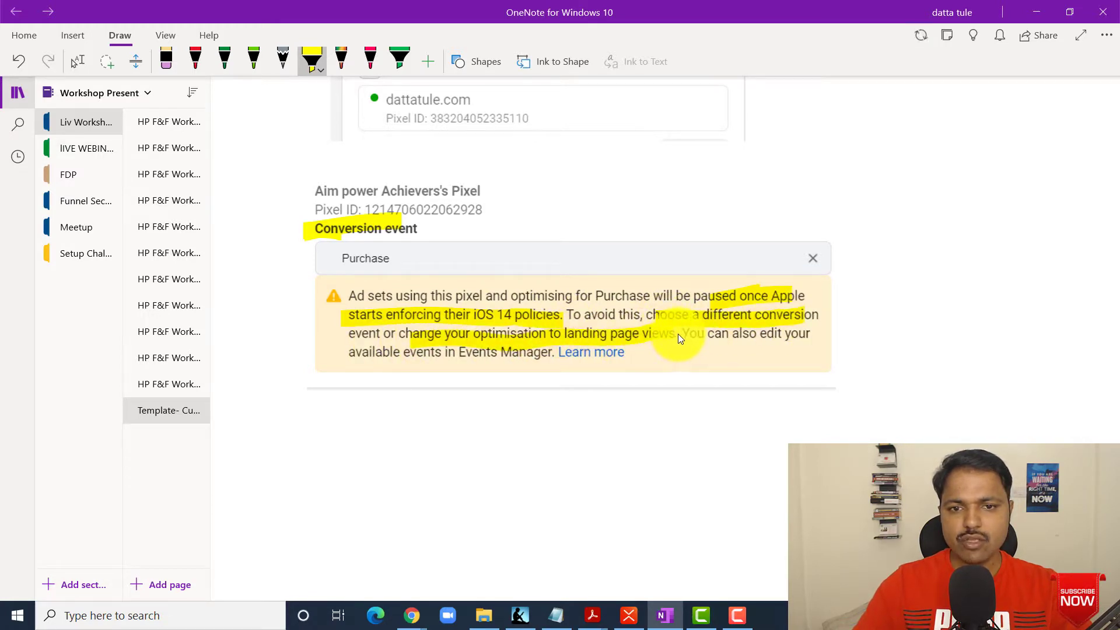
Switch to the Xmind map on Apple iOS changes and Facebook ads and expand subtopic 1 of Main Topic 2
{"action": "scroll", "coordinate": [689, 329], "scroll_direction": "up", "scroll_amount": 15}
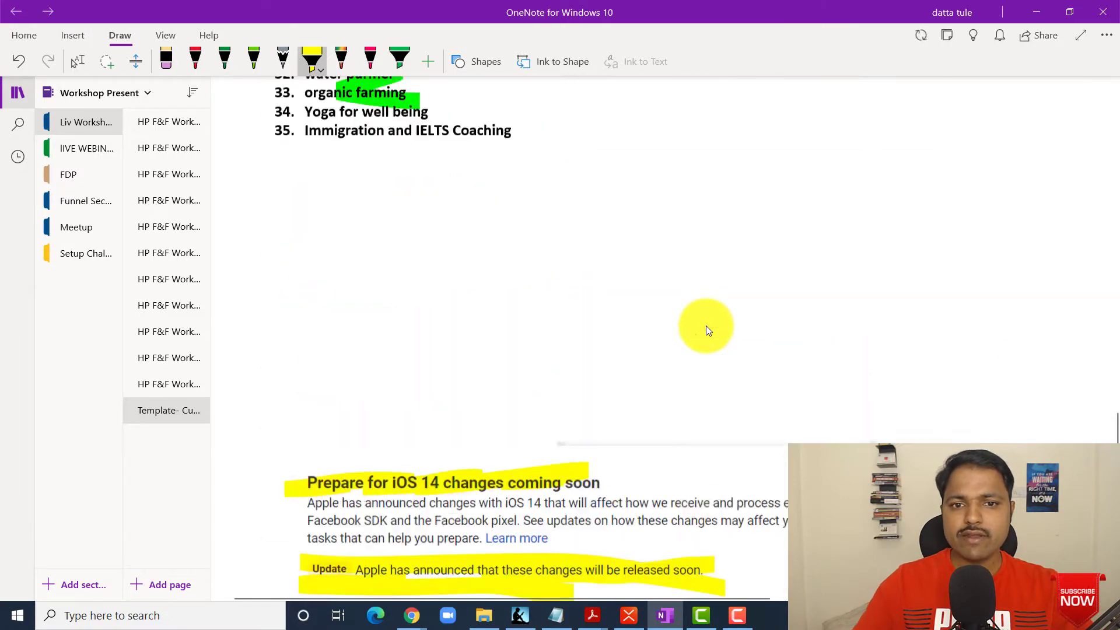
{"action": "scroll", "coordinate": [689, 326], "scroll_direction": "up", "scroll_amount": 10}
{"action": "scroll", "coordinate": [699, 298], "scroll_direction": "down", "scroll_amount": 15}
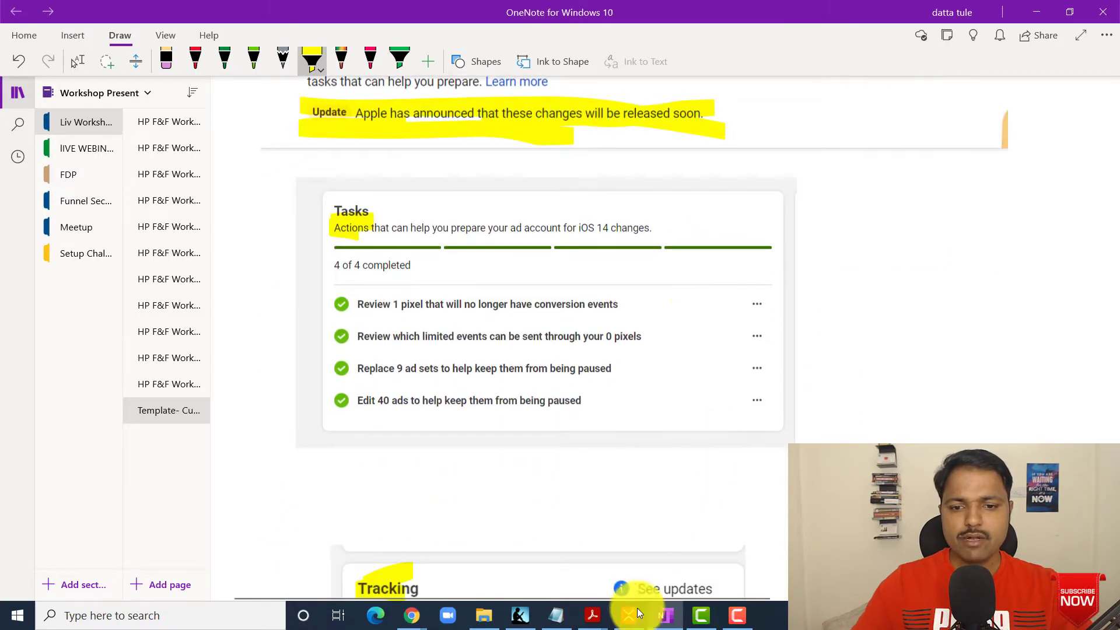
{"action": "left_click", "coordinate": [642, 609]}
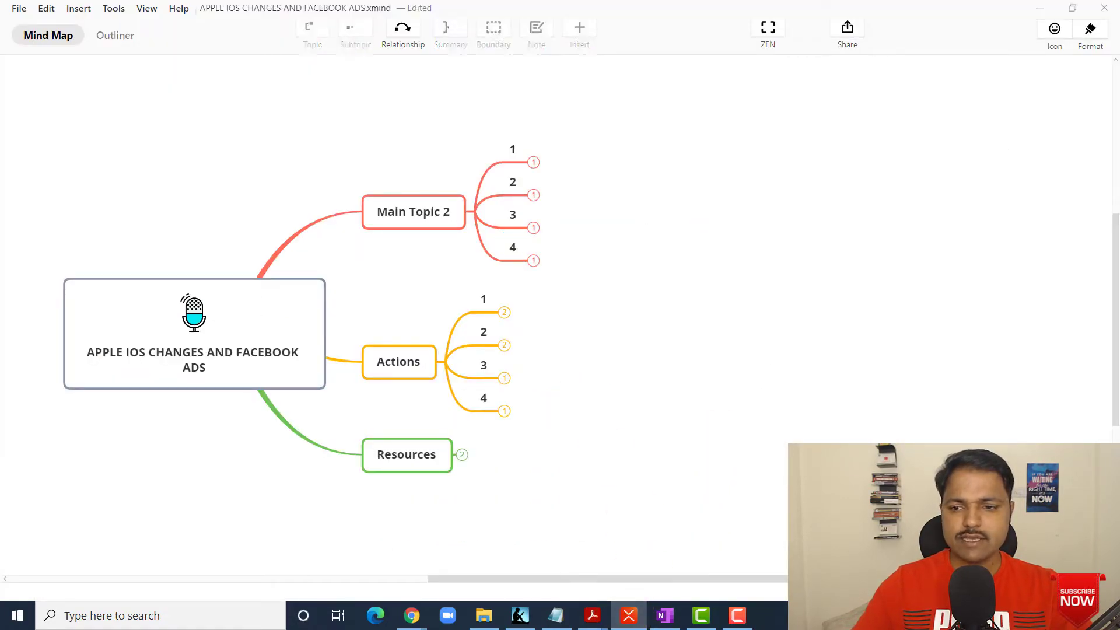
{"action": "key", "text": "ctrl+equal"}
{"action": "left_click_drag", "start_coordinate": [712, 579], "coordinate": [782, 578]}
{"action": "left_click", "coordinate": [440, 129]}
{"action": "scroll", "coordinate": [585, 346], "scroll_direction": "up", "scroll_amount": 3}
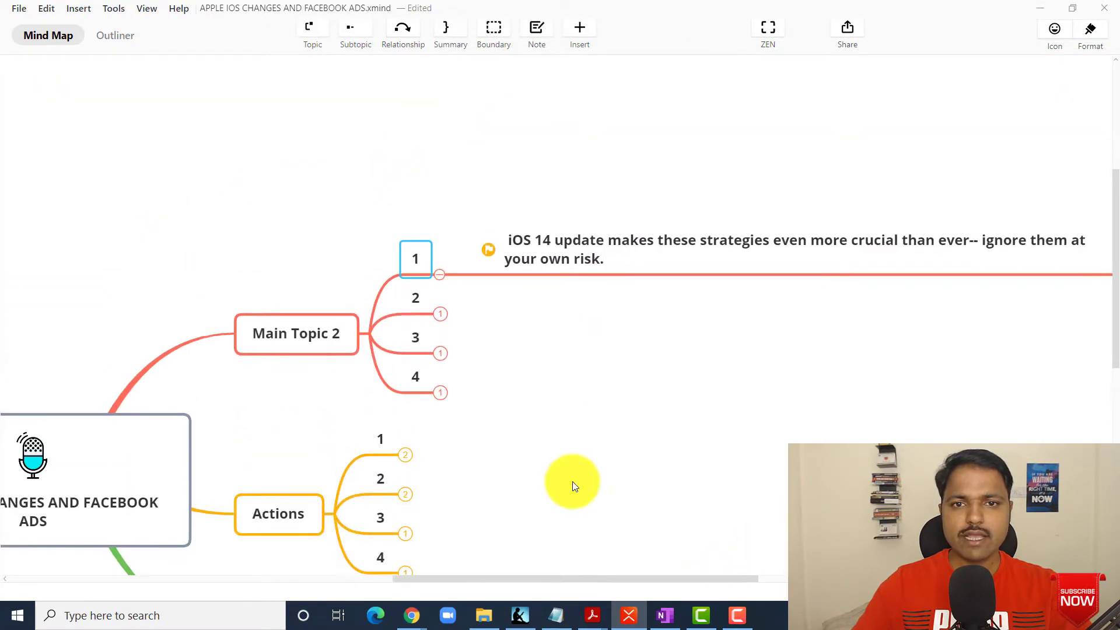
Select the iOS 14 update topic under subtopic 1 of Main Topic 2
{"action": "left_click_drag", "start_coordinate": [541, 577], "coordinate": [585, 568]}
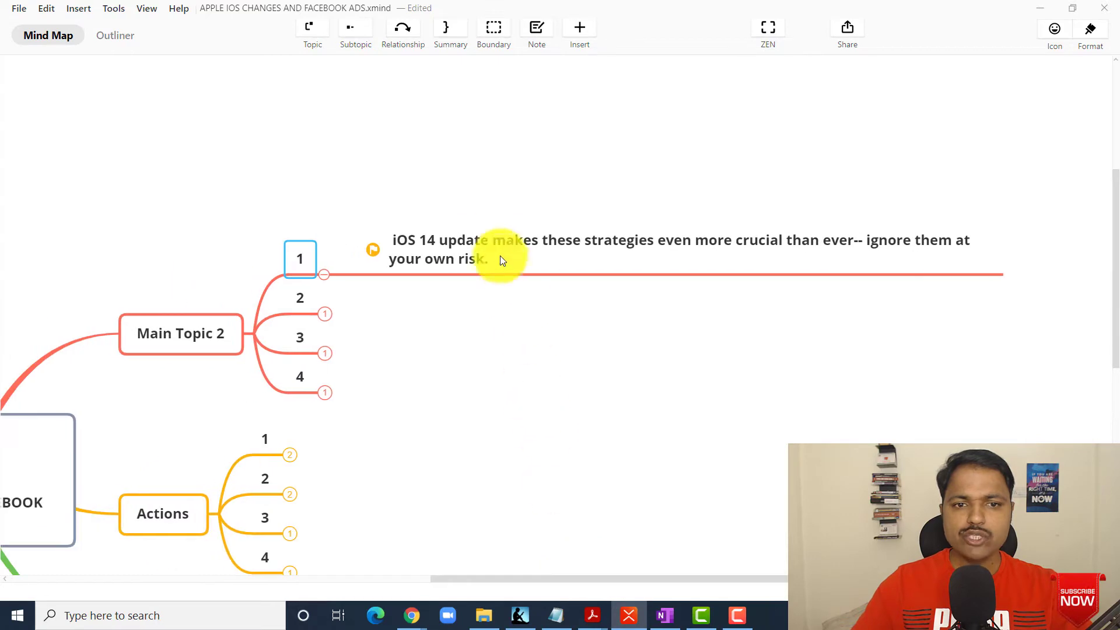
{"action": "scroll", "coordinate": [490, 237], "scroll_direction": "down", "scroll_amount": 1}
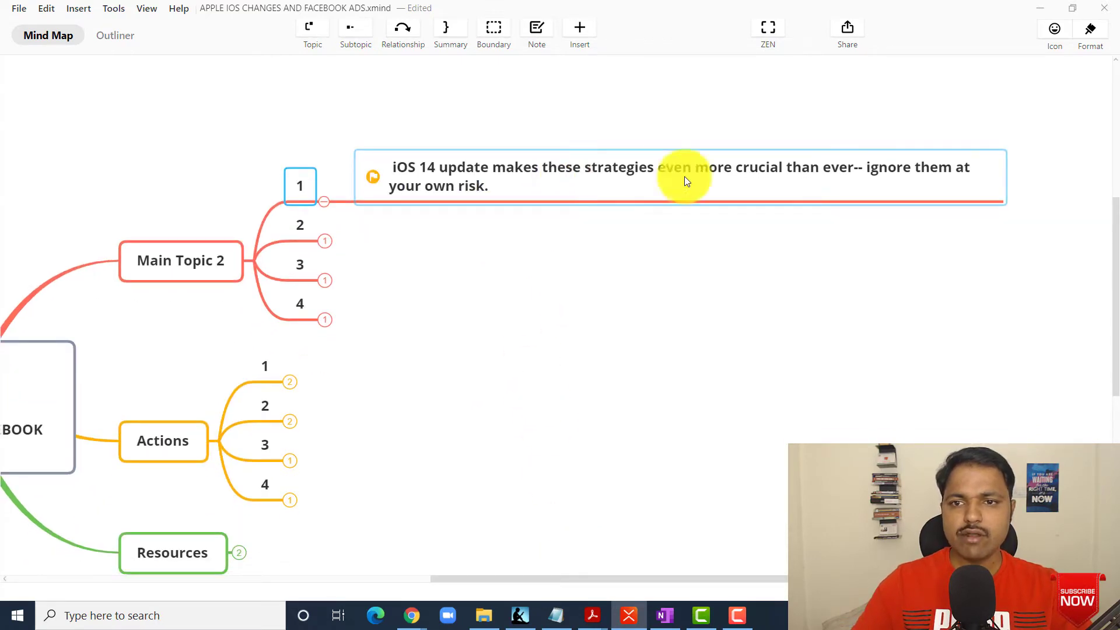
{"action": "left_click", "coordinate": [877, 170]}
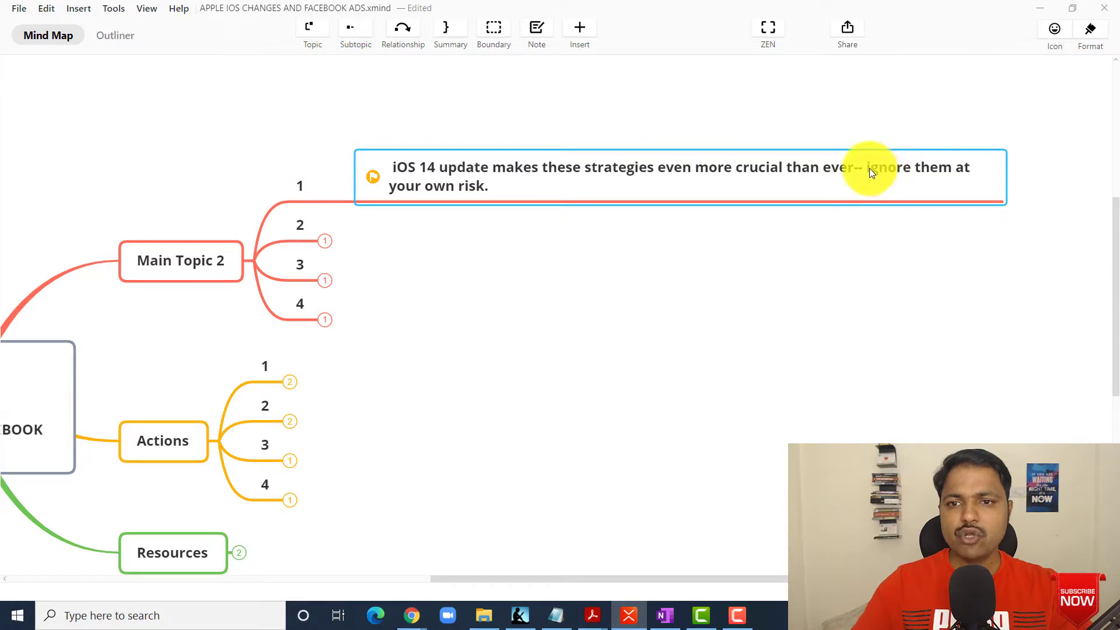
Delete "ignore them at your own risk." from the end of the iOS 14 update topic
{"action": "left_click", "coordinate": [860, 168]}
{"action": "left_click_drag", "start_coordinate": [864, 168], "coordinate": [881, 193]}
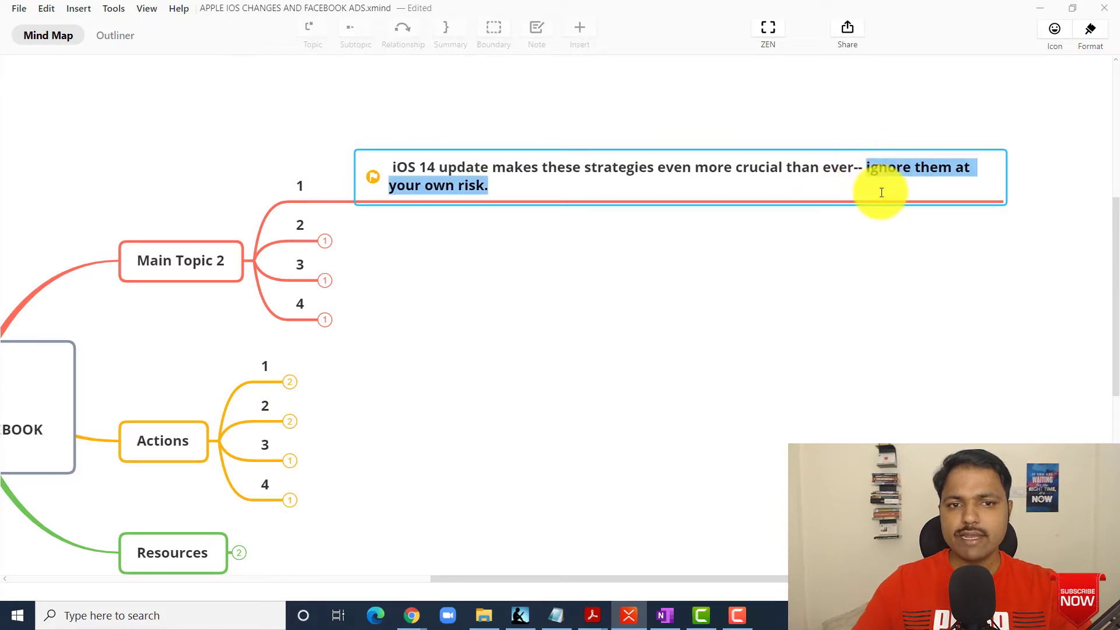
{"action": "key", "text": "BackSpace"}
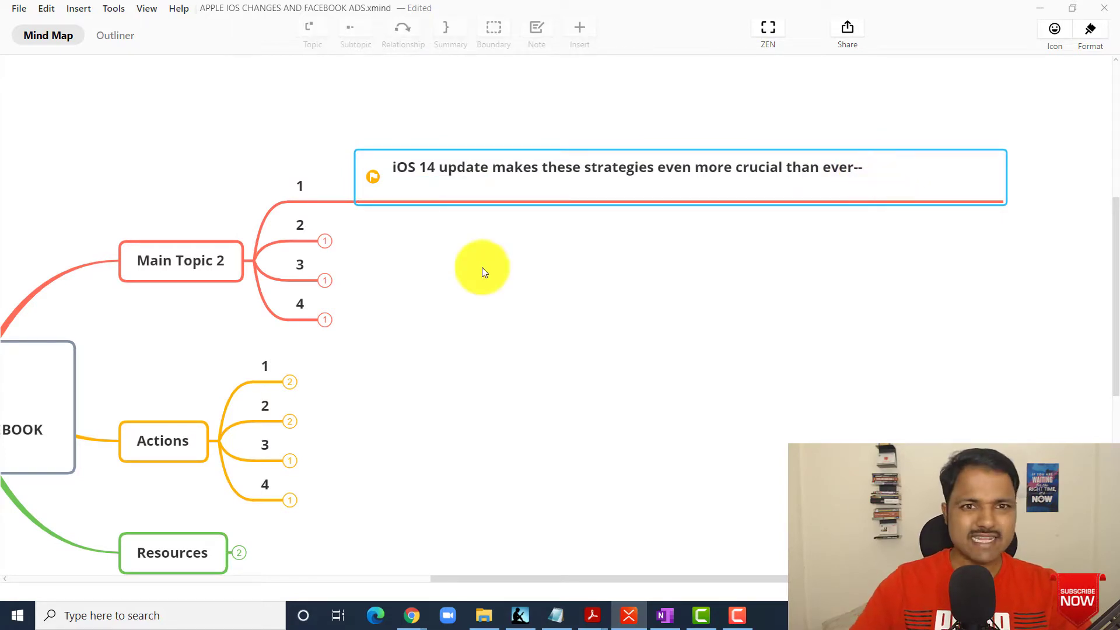
{"action": "left_click", "coordinate": [381, 271]}
Expand subtopics 2, 3 and 4 of Main Topic 2, selecting each revealed topic in turn
{"action": "left_click", "coordinate": [323, 242]}
{"action": "left_click", "coordinate": [423, 233]}
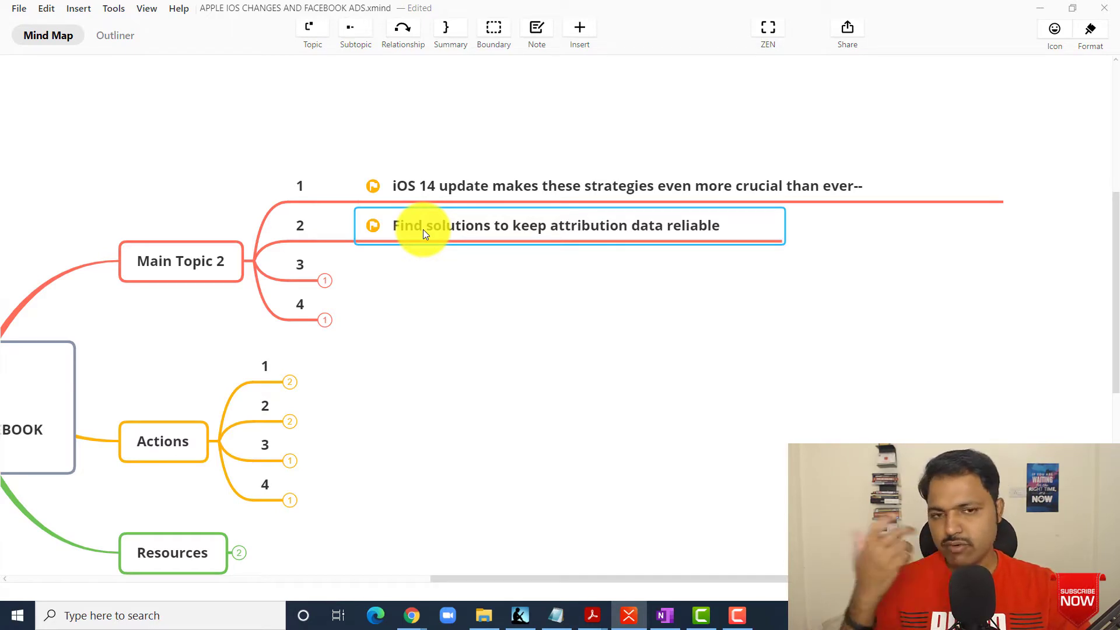
{"action": "left_click", "coordinate": [326, 282]}
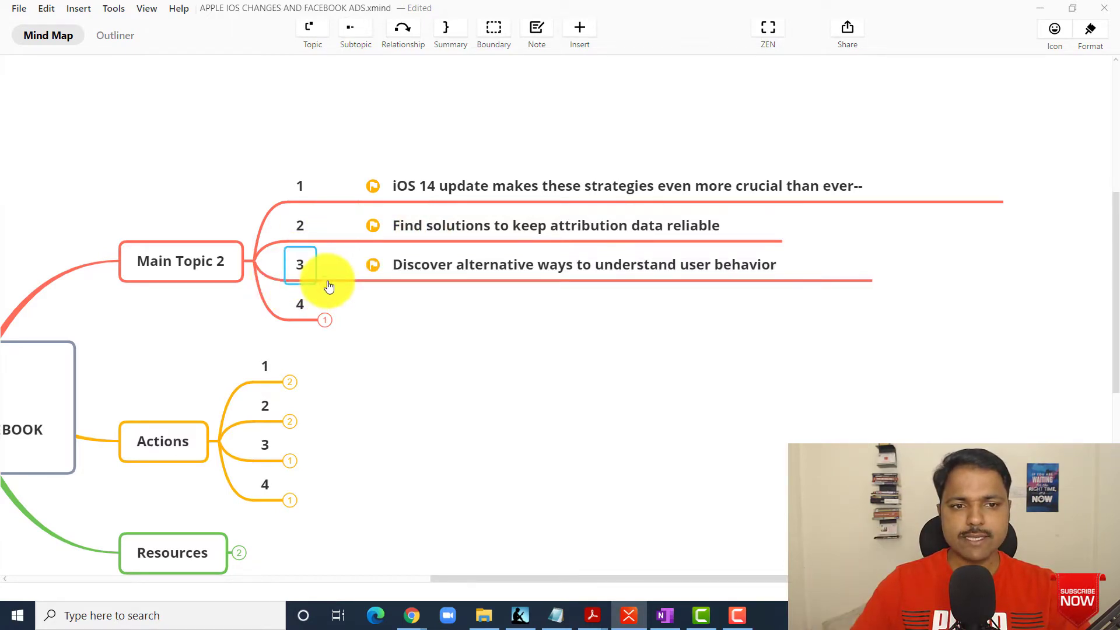
{"action": "left_click", "coordinate": [459, 260]}
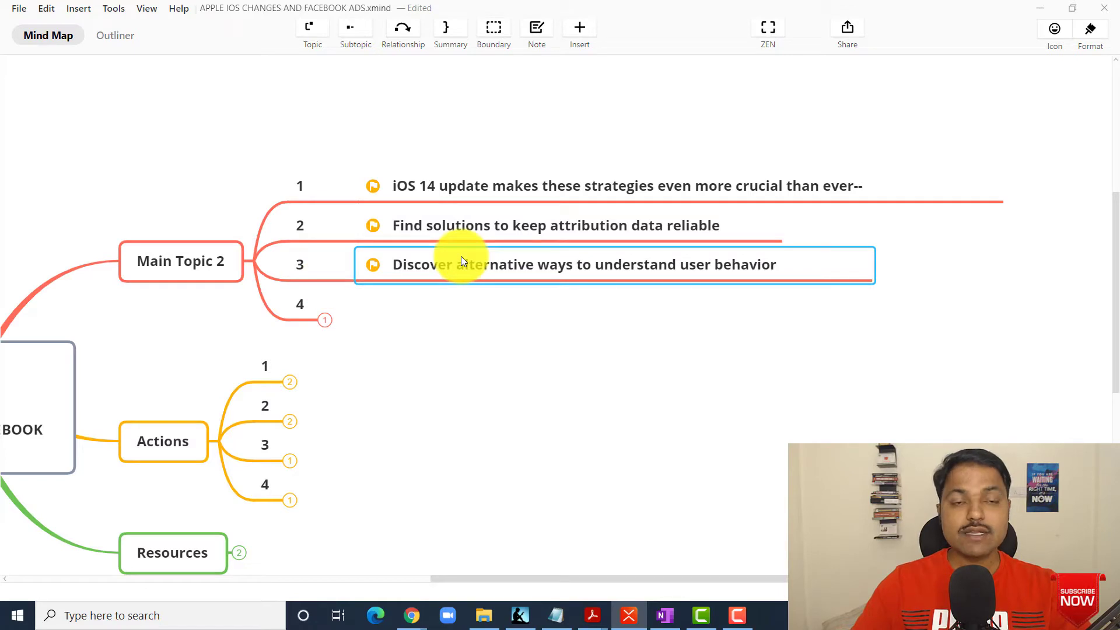
{"action": "left_click", "coordinate": [325, 322]}
{"action": "left_click", "coordinate": [425, 321]}
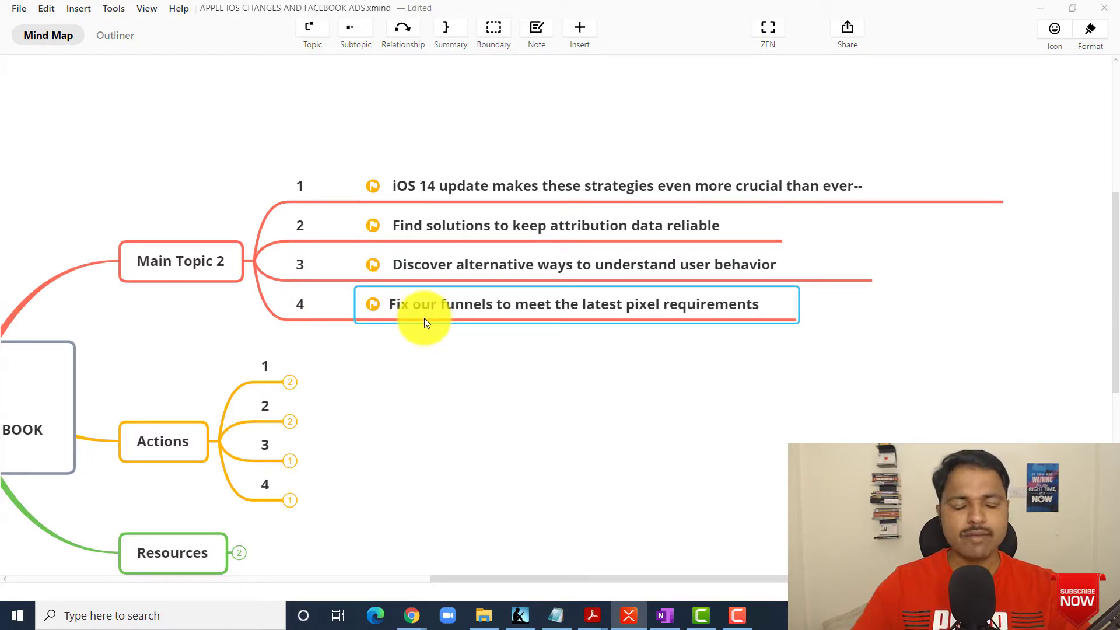
Narrow the iOS 14 update topic's box so that it ends just after its text
{"action": "left_click", "coordinate": [441, 378]}
{"action": "scroll", "coordinate": [442, 378], "scroll_direction": "down", "scroll_amount": 2}
{"action": "scroll", "coordinate": [442, 378], "scroll_direction": "up", "scroll_amount": 2}
{"action": "left_click", "coordinate": [911, 187]}
{"action": "left_click_drag", "start_coordinate": [1003, 182], "coordinate": [883, 190]}
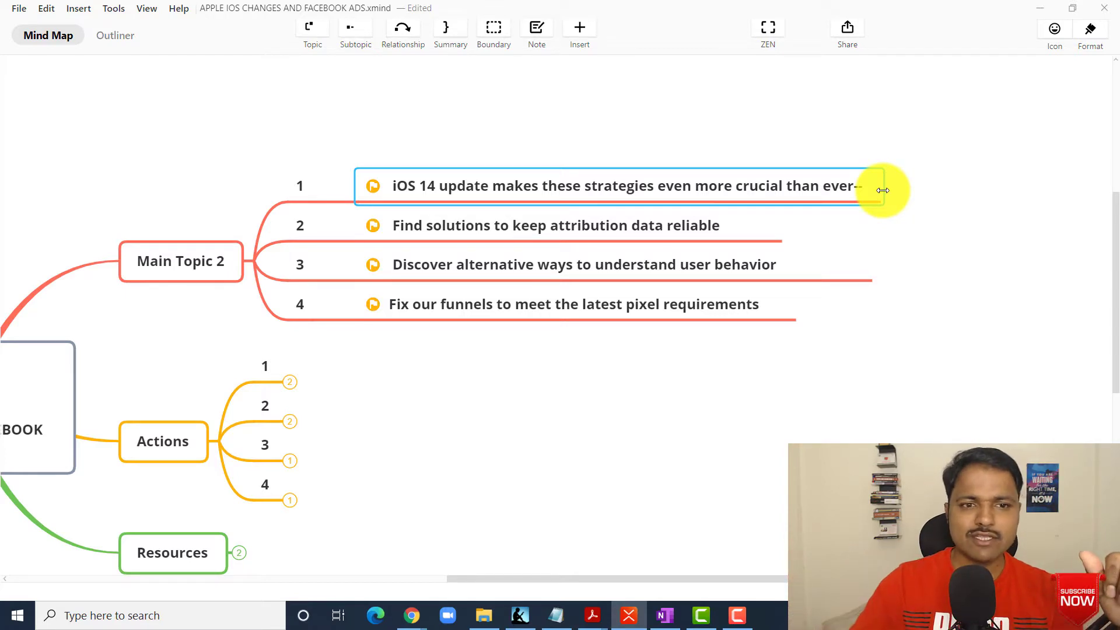
Expand subtopic 1 of Actions and slightly narrow its topic about domain verification to verify your business
{"action": "scroll", "coordinate": [610, 176], "scroll_direction": "down", "scroll_amount": 3}
{"action": "left_click", "coordinate": [291, 235]}
{"action": "left_click", "coordinate": [393, 225]}
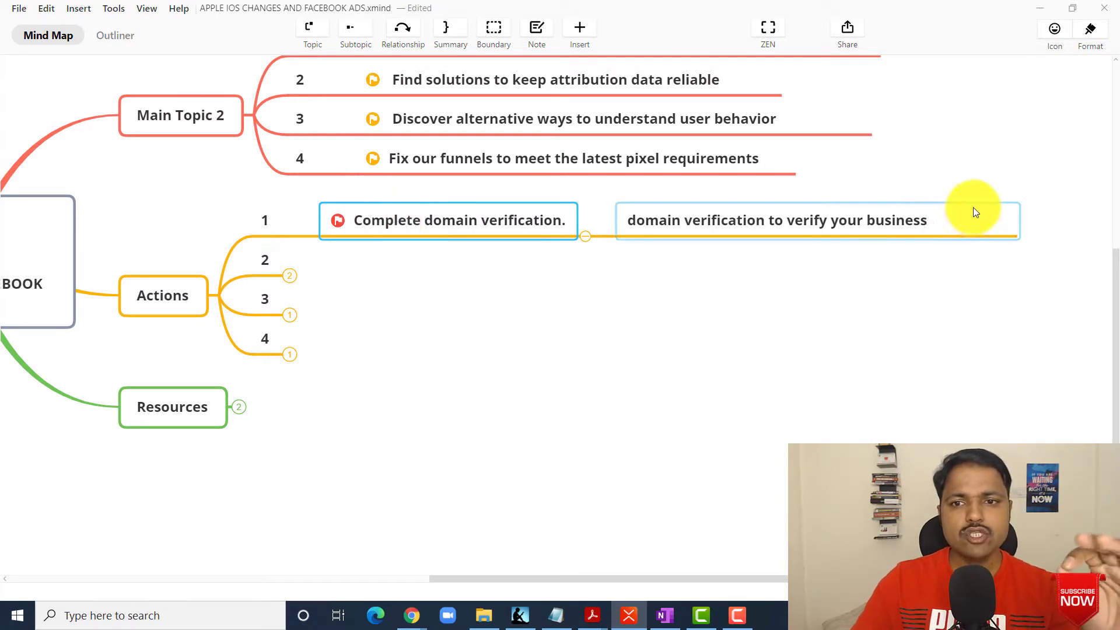
{"action": "left_click", "coordinate": [1016, 226]}
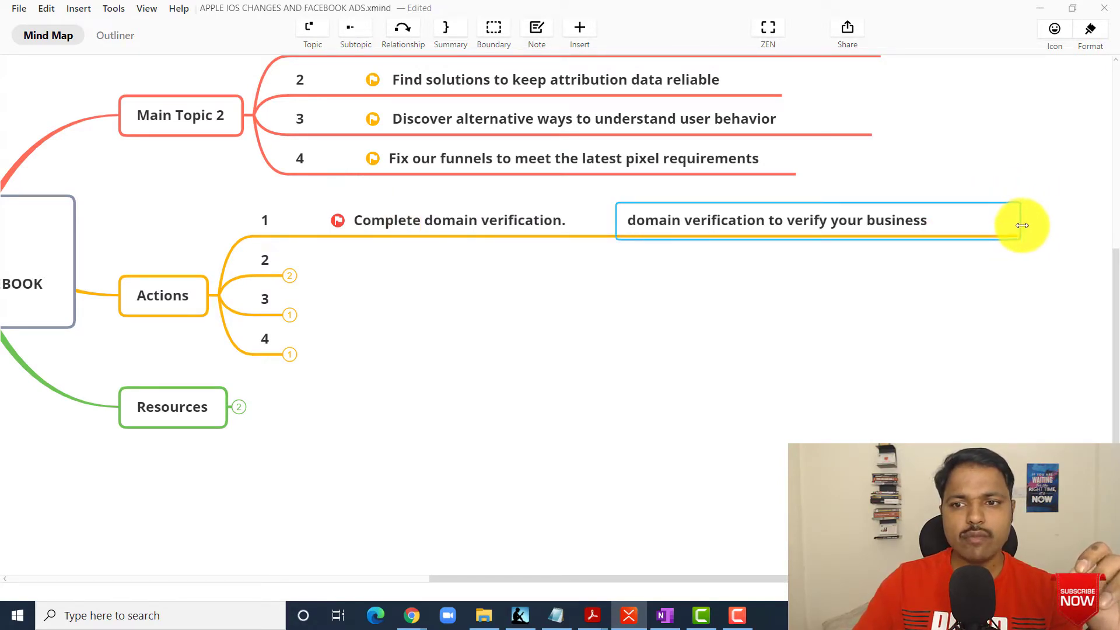
{"action": "left_click_drag", "start_coordinate": [1018, 229], "coordinate": [1006, 226]}
Rename the first subtopic of Actions as "Step 1" and select the Complete domain verification topic
{"action": "double_click", "coordinate": [257, 226]}
{"action": "type", "text": "Step"}
{"action": "left_click", "coordinate": [475, 307]}
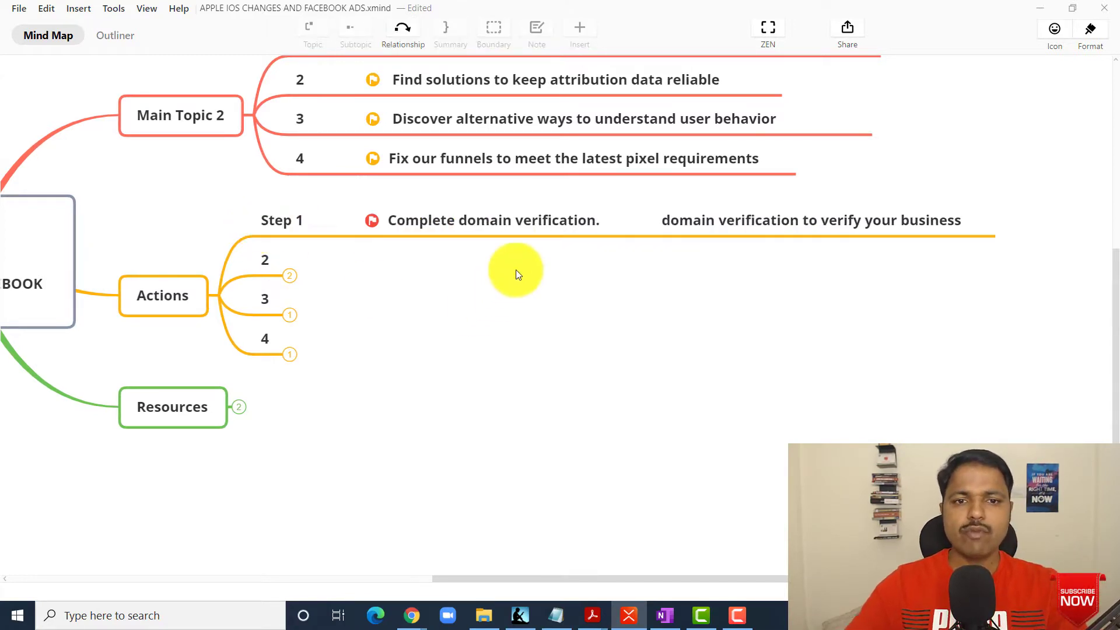
{"action": "left_click", "coordinate": [533, 235]}
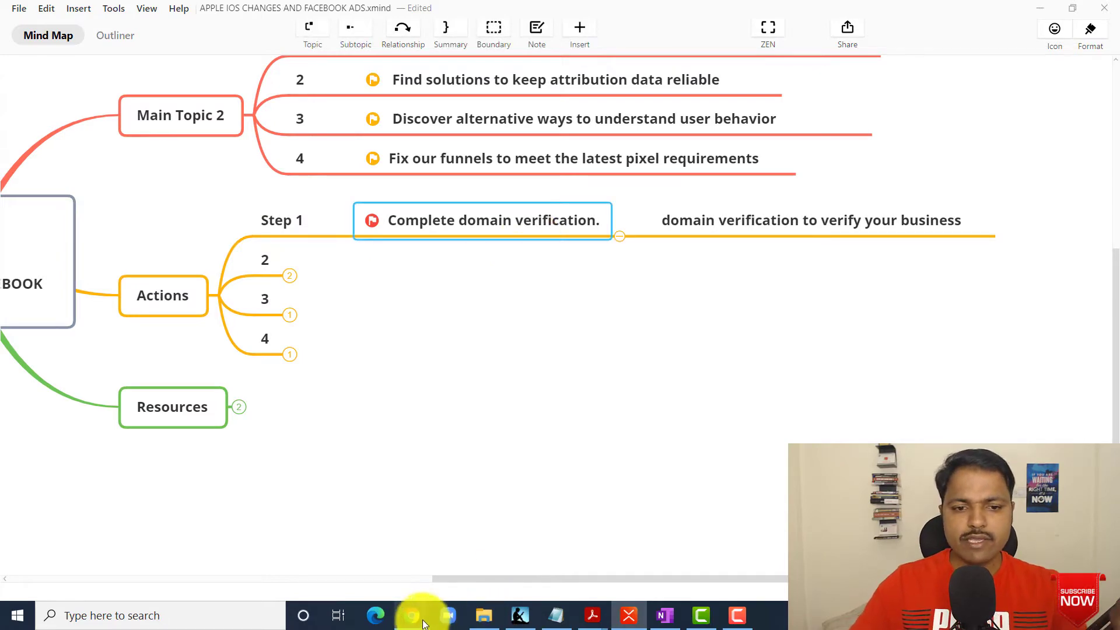
Switch to Ads Manager in Chrome and close the ad set editor to return to the ad sets list
{"action": "mouse_move", "coordinate": [411, 615]}
{"action": "left_click", "coordinate": [477, 569]}
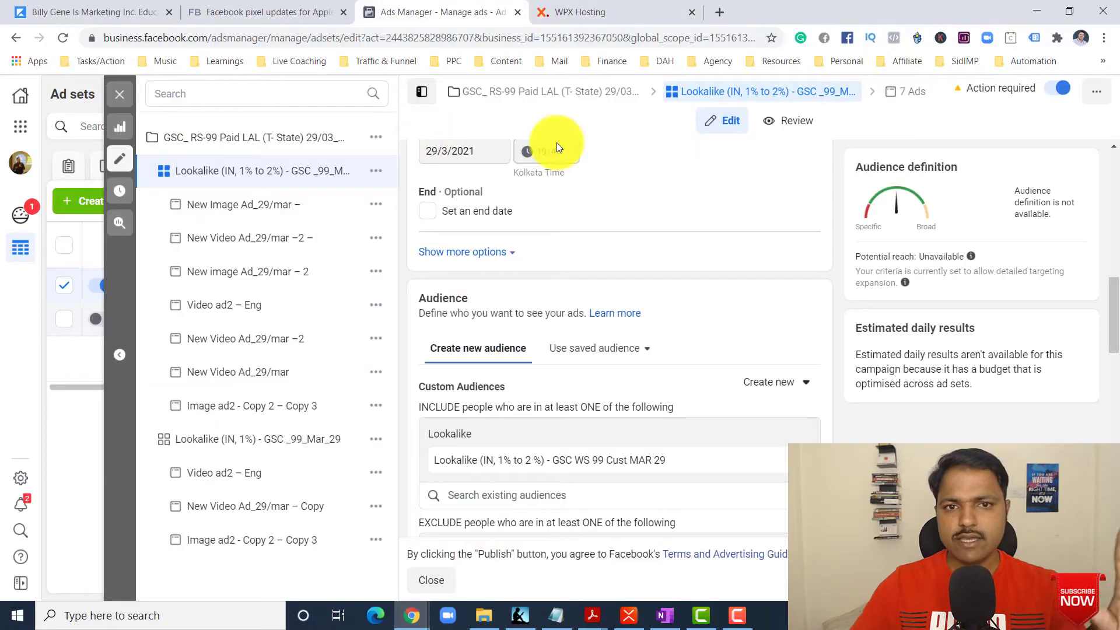
{"action": "scroll", "coordinate": [683, 257], "scroll_direction": "up", "scroll_amount": 10}
{"action": "left_click", "coordinate": [122, 96]}
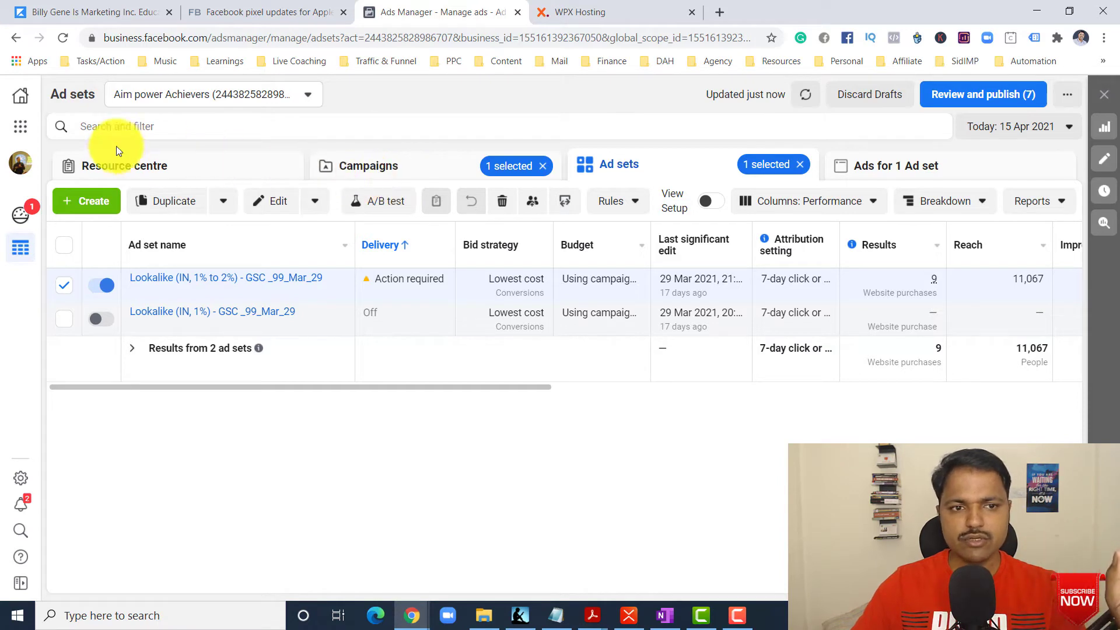
Look through the full list of business tools, covering Manage business, Advertise, and Analyse and report
{"action": "left_click", "coordinate": [20, 128]}
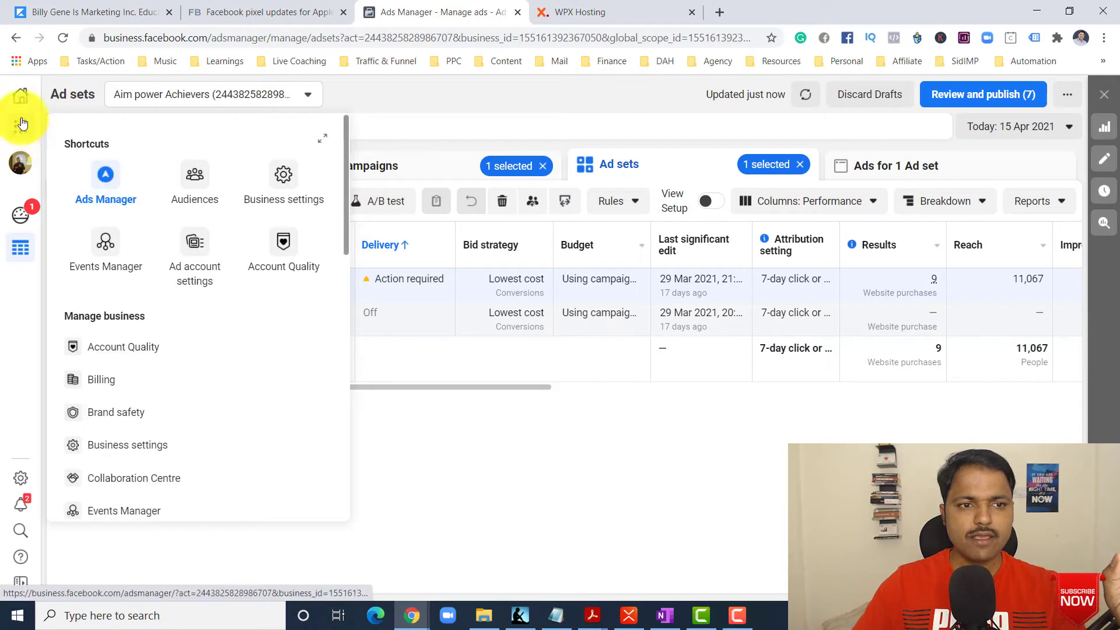
{"action": "scroll", "coordinate": [163, 298], "scroll_direction": "down", "scroll_amount": 2}
{"action": "scroll", "coordinate": [117, 233], "scroll_direction": "up", "scroll_amount": 2}
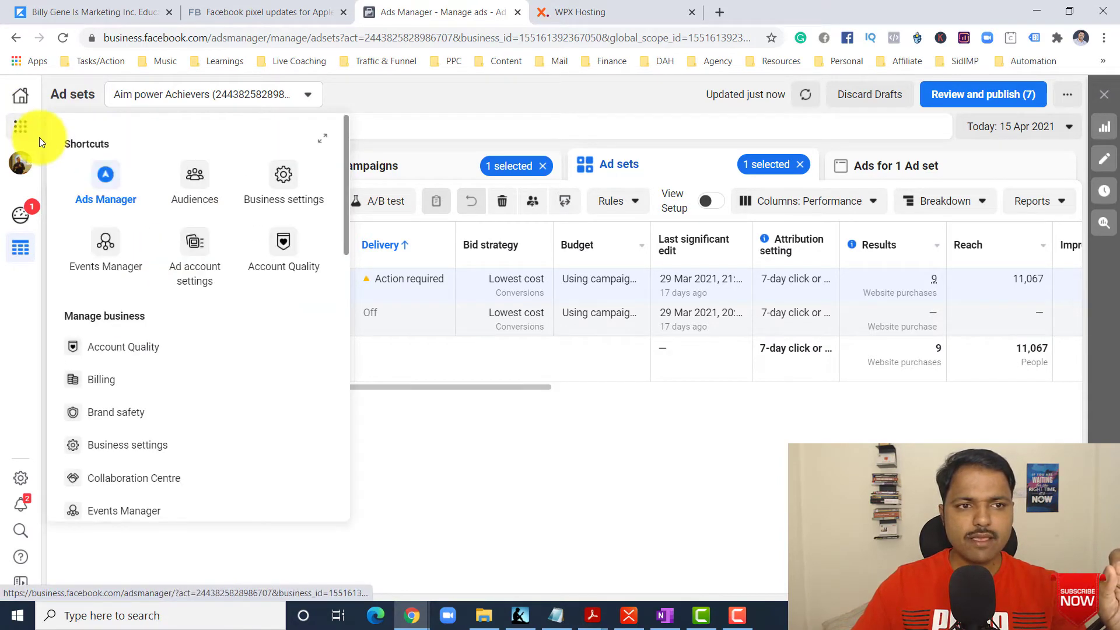
{"action": "left_click", "coordinate": [26, 121]}
{"action": "left_click", "coordinate": [22, 121]}
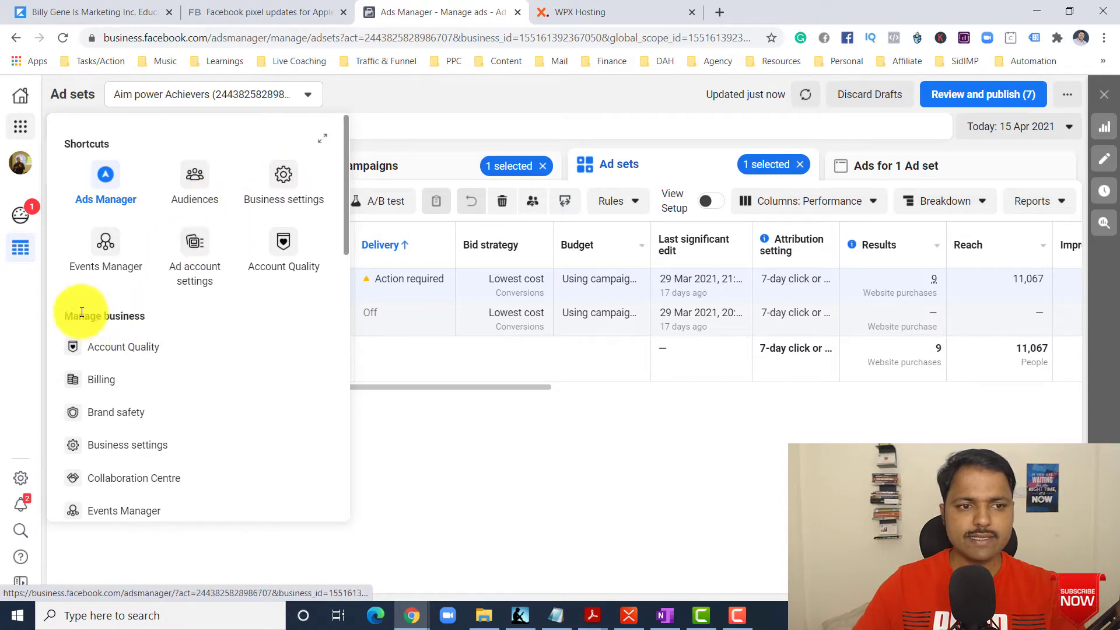
{"action": "left_click_drag", "start_coordinate": [60, 317], "coordinate": [163, 318]}
{"action": "scroll", "coordinate": [166, 316], "scroll_direction": "down", "scroll_amount": 5}
{"action": "scroll", "coordinate": [167, 322], "scroll_direction": "down", "scroll_amount": 7}
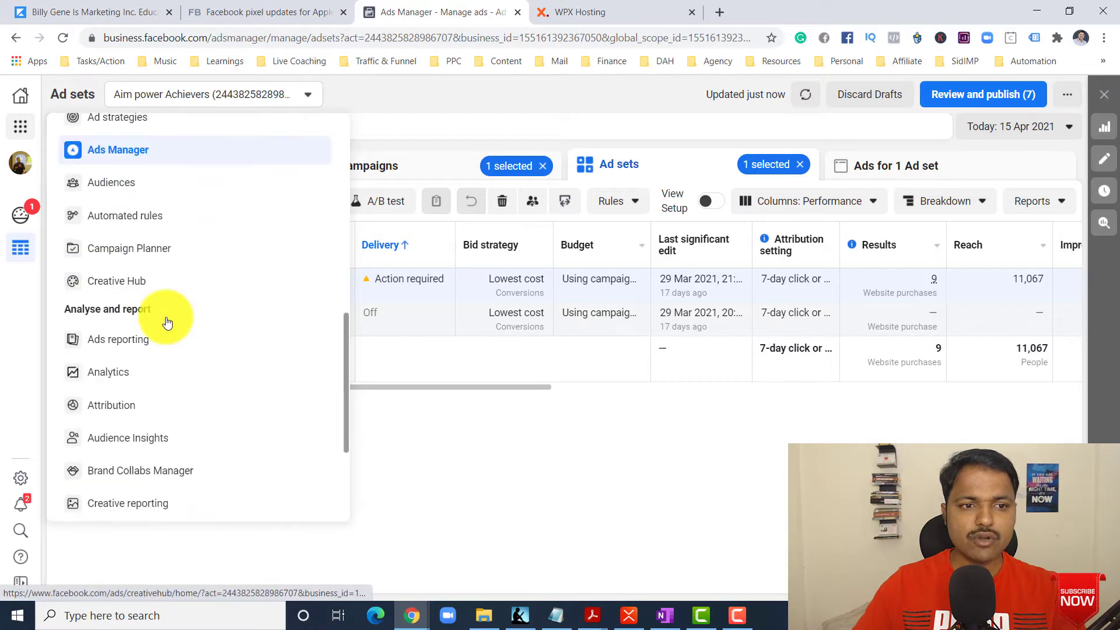
{"action": "scroll", "coordinate": [166, 317], "scroll_direction": "up", "scroll_amount": 4}
{"action": "scroll", "coordinate": [166, 317], "scroll_direction": "up", "scroll_amount": 1}
{"action": "scroll", "coordinate": [166, 316], "scroll_direction": "down", "scroll_amount": 5}
{"action": "scroll", "coordinate": [167, 385], "scroll_direction": "up", "scroll_amount": 4}
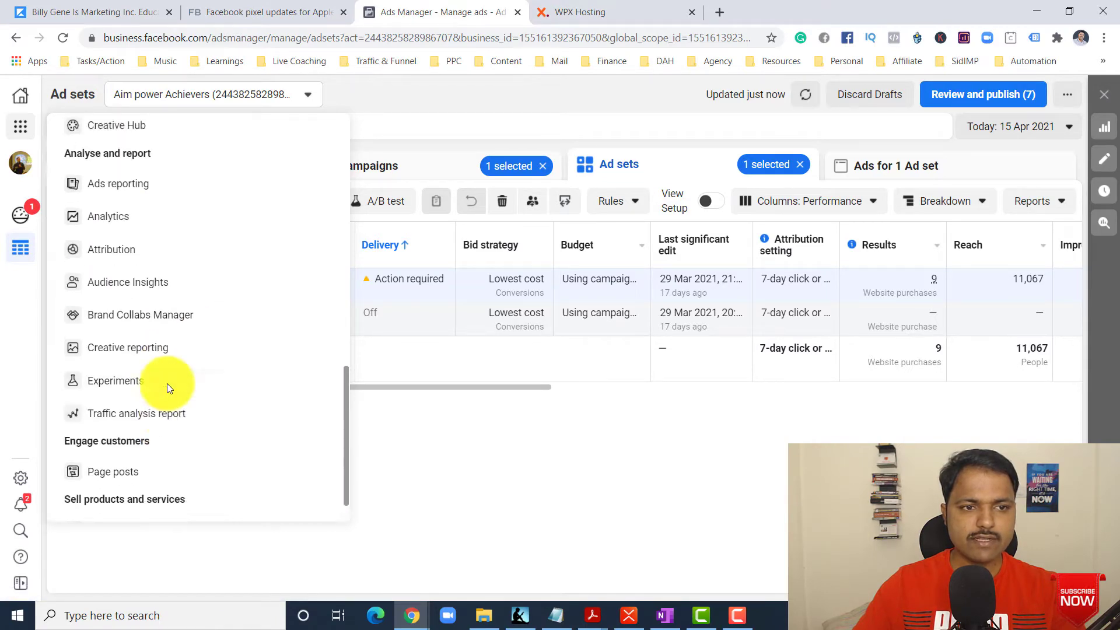
{"action": "scroll", "coordinate": [136, 298], "scroll_direction": "up", "scroll_amount": 1}
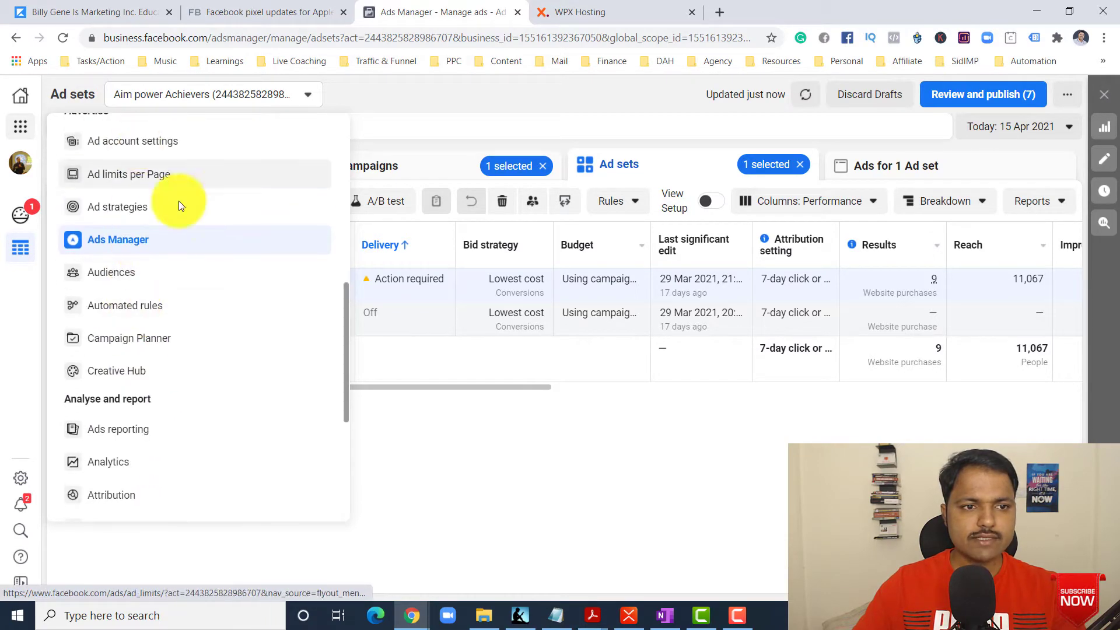
{"action": "scroll", "coordinate": [161, 350], "scroll_direction": "up", "scroll_amount": 4}
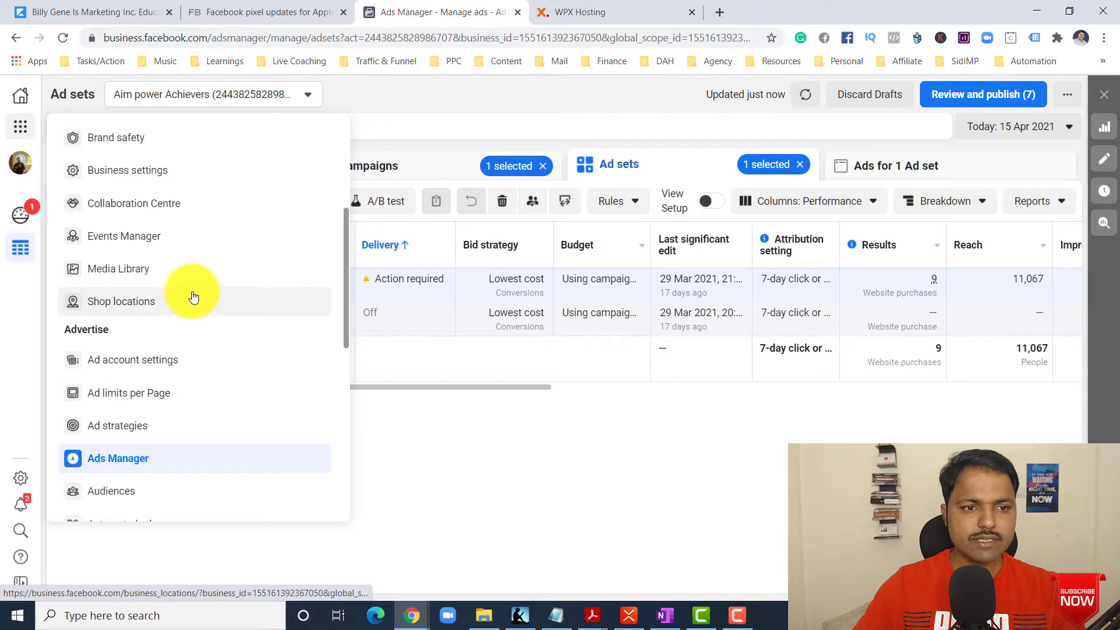
{"action": "scroll", "coordinate": [192, 282], "scroll_direction": "up", "scroll_amount": 3}
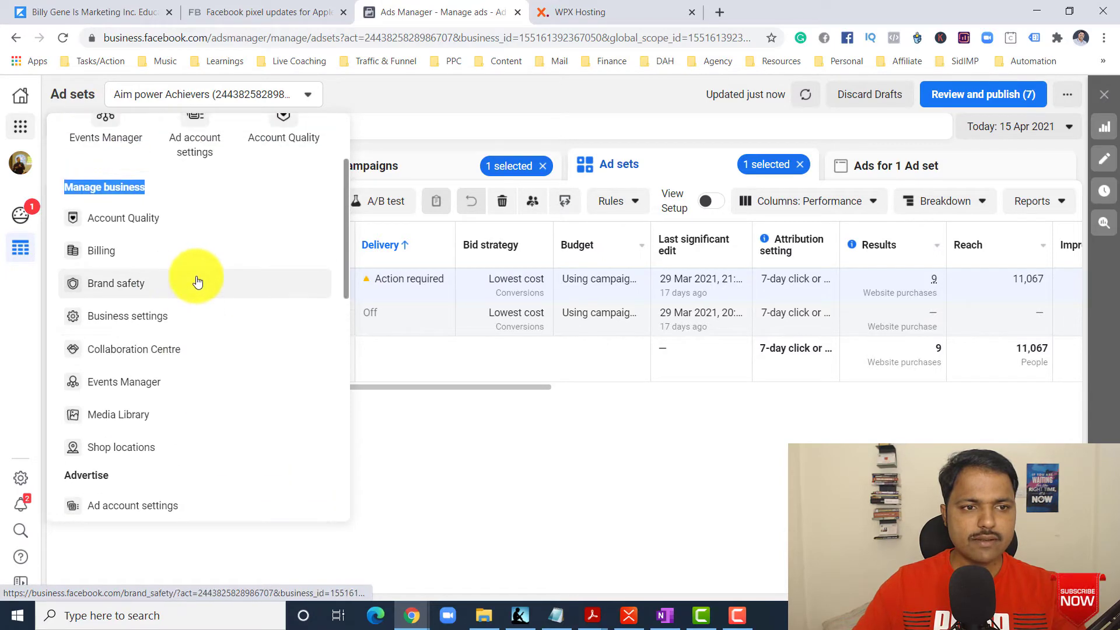
{"action": "scroll", "coordinate": [197, 281], "scroll_direction": "up", "scroll_amount": 3}
Open Business settings, hide the screen recorder and look through the available settings sections
{"action": "left_click", "coordinate": [281, 199]}
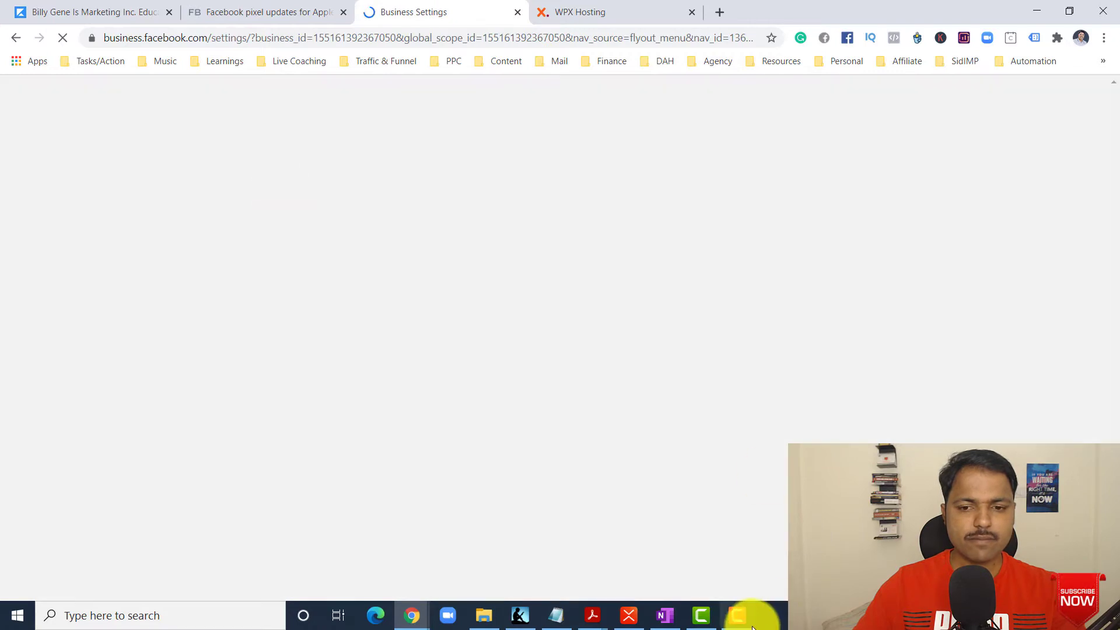
{"action": "left_click", "coordinate": [751, 625]}
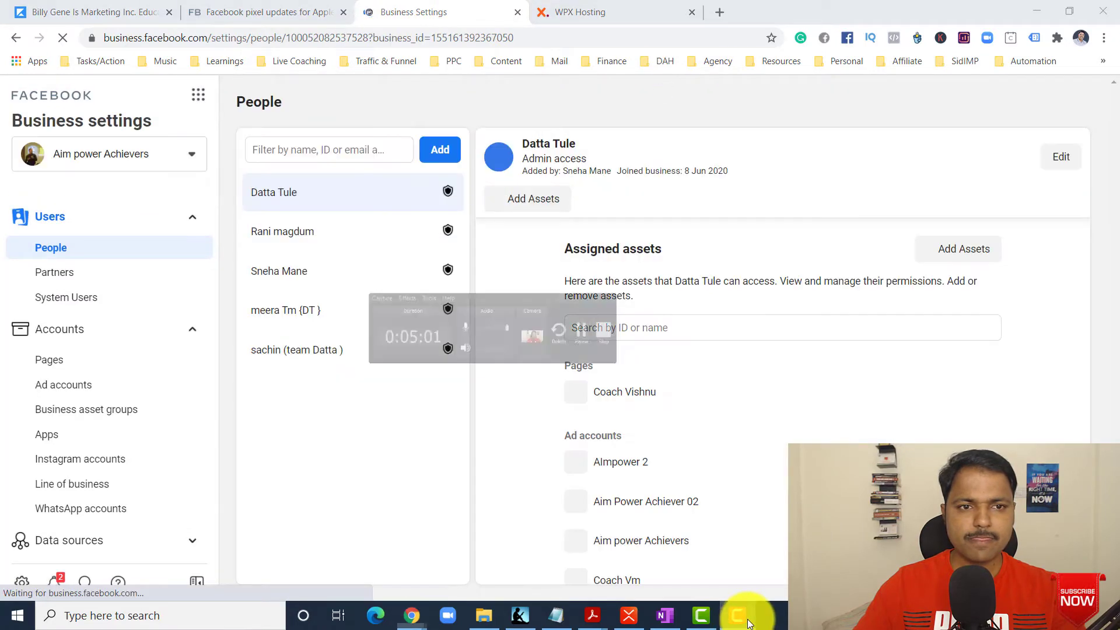
{"action": "left_click", "coordinate": [748, 623]}
{"action": "scroll", "coordinate": [146, 425], "scroll_direction": "down", "scroll_amount": 4}
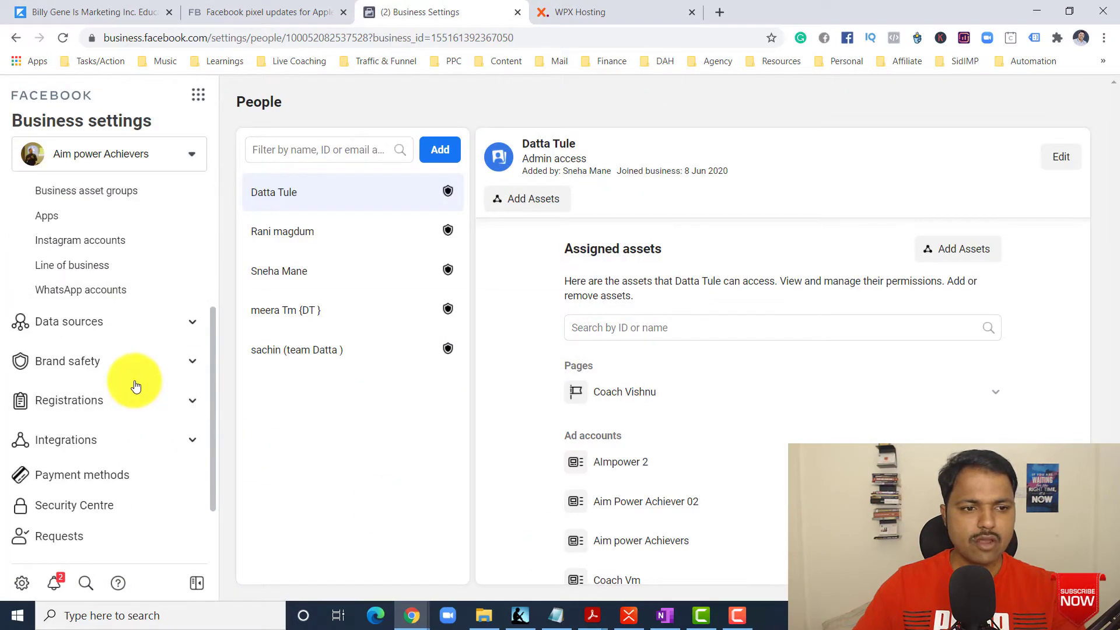
{"action": "scroll", "coordinate": [128, 360], "scroll_direction": "down", "scroll_amount": 2}
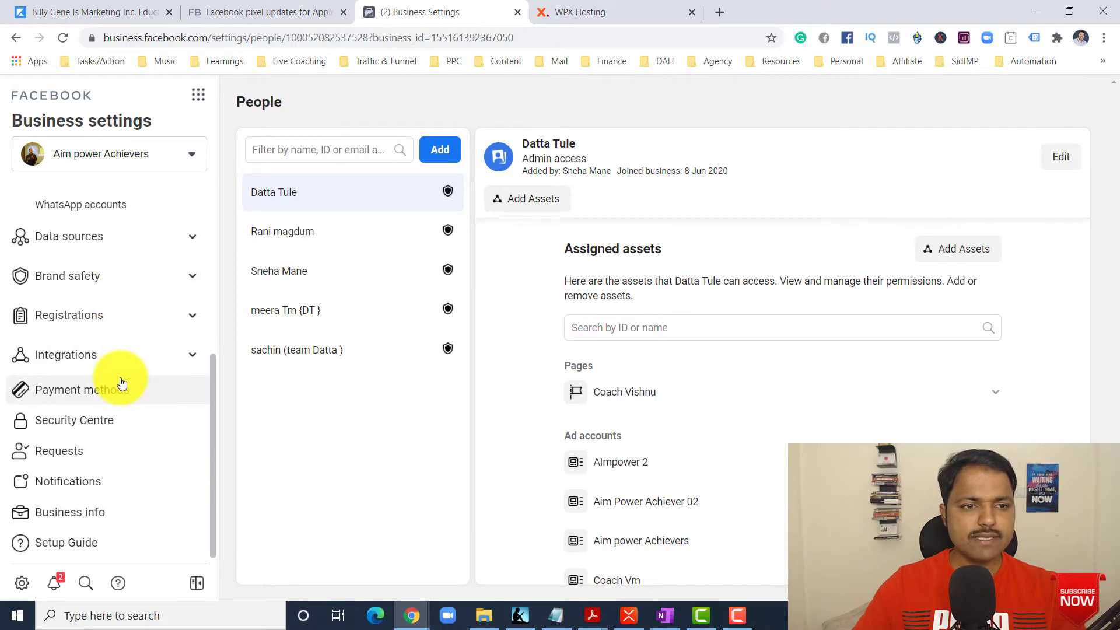
{"action": "scroll", "coordinate": [133, 374], "scroll_direction": "up", "scroll_amount": 7}
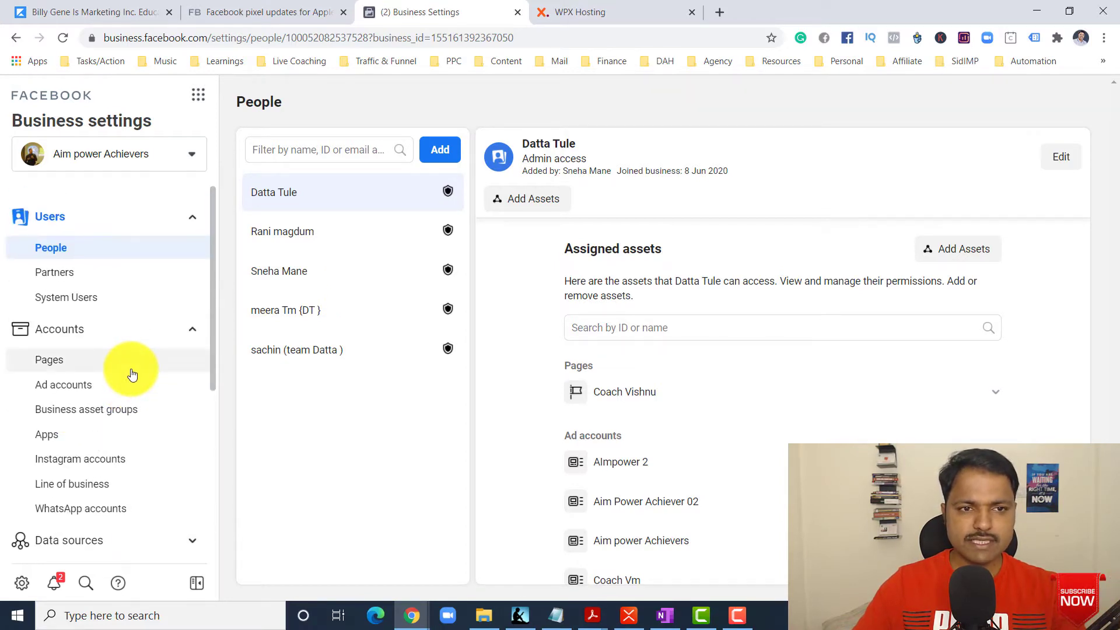
{"action": "scroll", "coordinate": [116, 343], "scroll_direction": "down", "scroll_amount": 3}
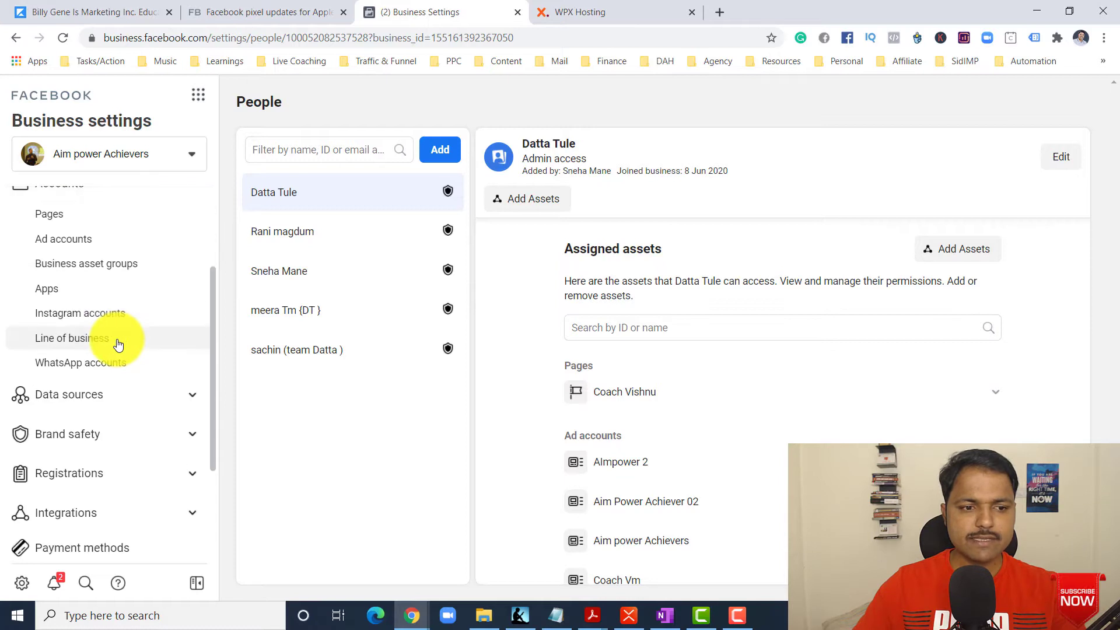
Return to Ads Manager, then reopen Business settings at the Domains list under Brand safety
{"action": "left_click", "coordinate": [14, 43]}
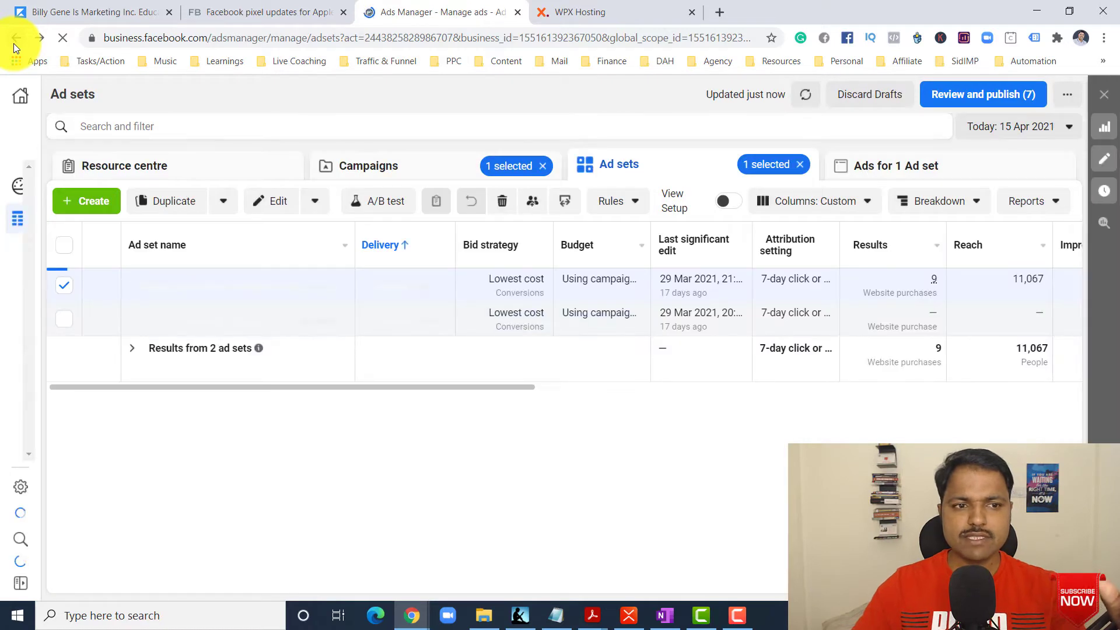
{"action": "left_click", "coordinate": [31, 476]}
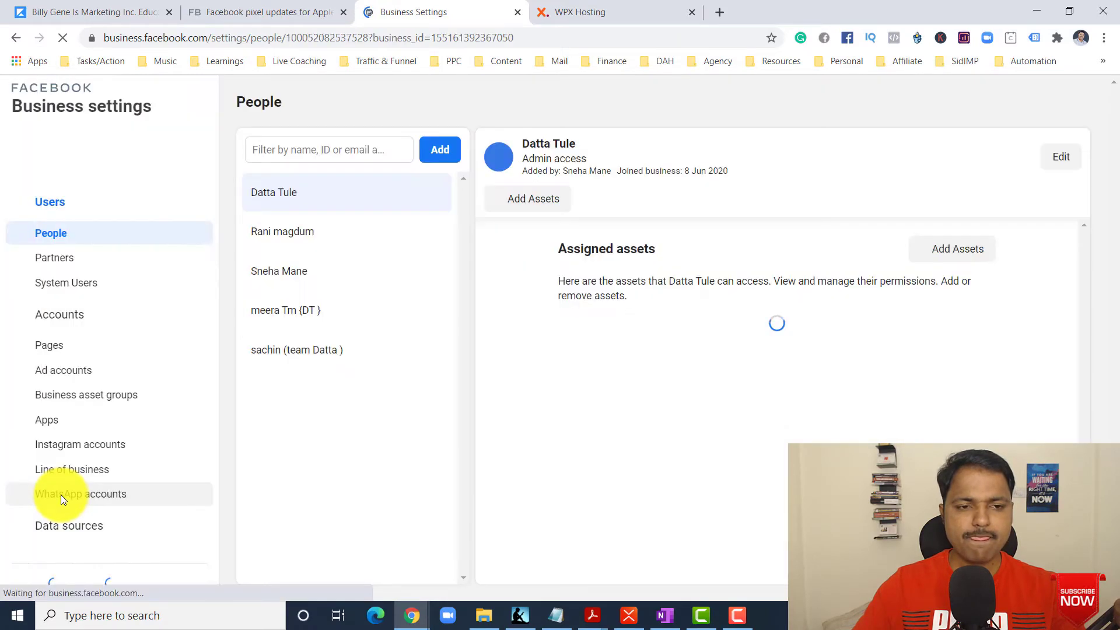
{"action": "scroll", "coordinate": [75, 432], "scroll_direction": "down", "scroll_amount": 5}
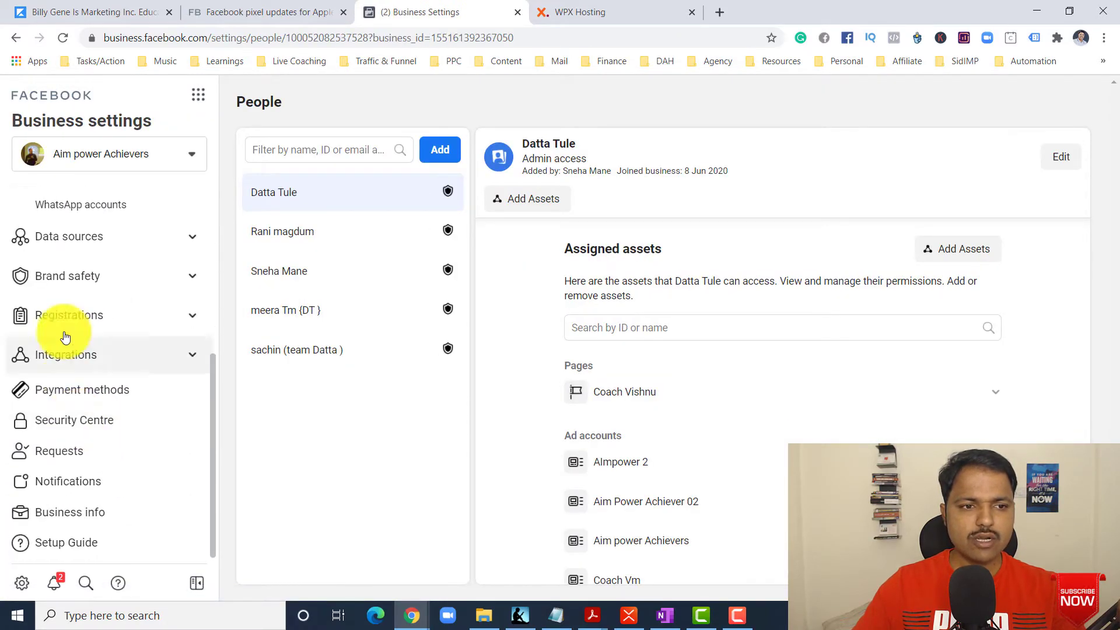
{"action": "left_click", "coordinate": [92, 279]}
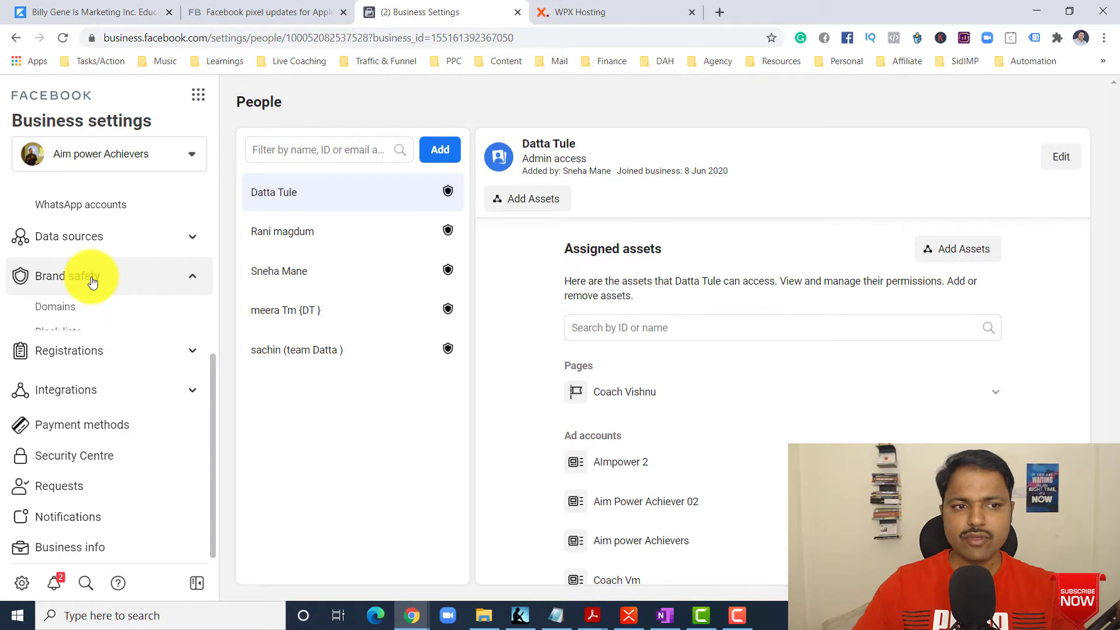
{"action": "left_click", "coordinate": [70, 316]}
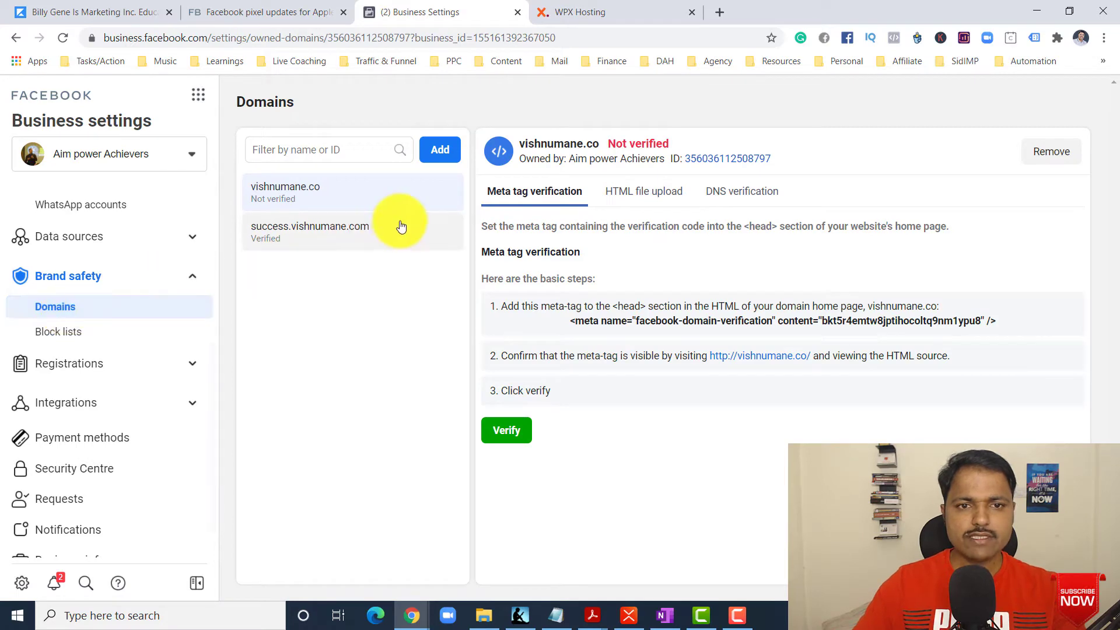
Remove the unverified domain from the business and dismiss the removal notice
{"action": "left_click", "coordinate": [1046, 151]}
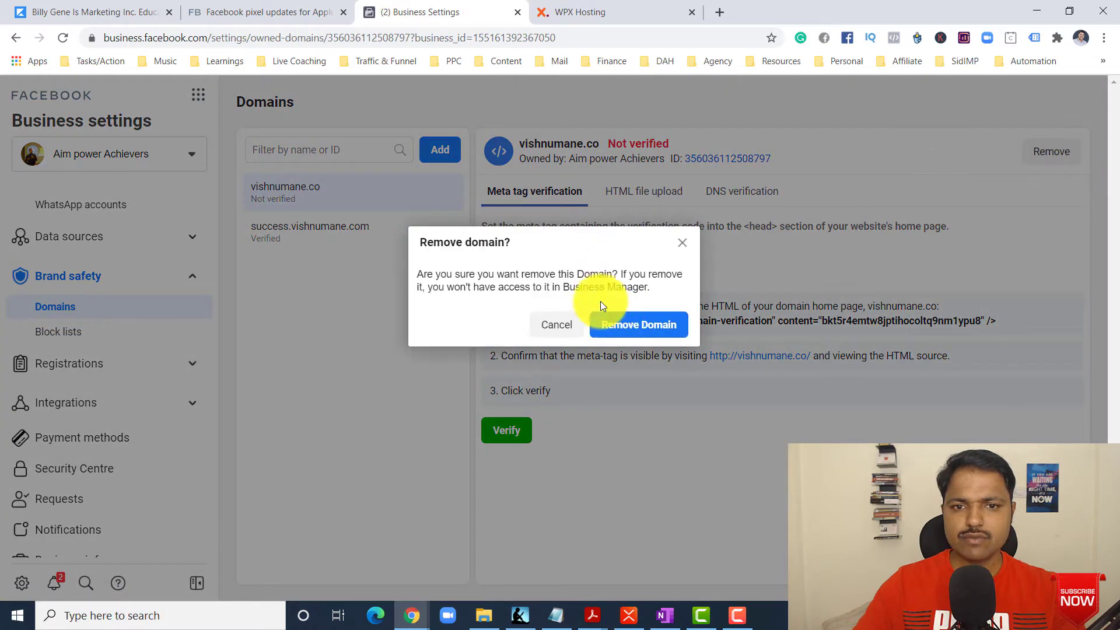
{"action": "left_click", "coordinate": [620, 325]}
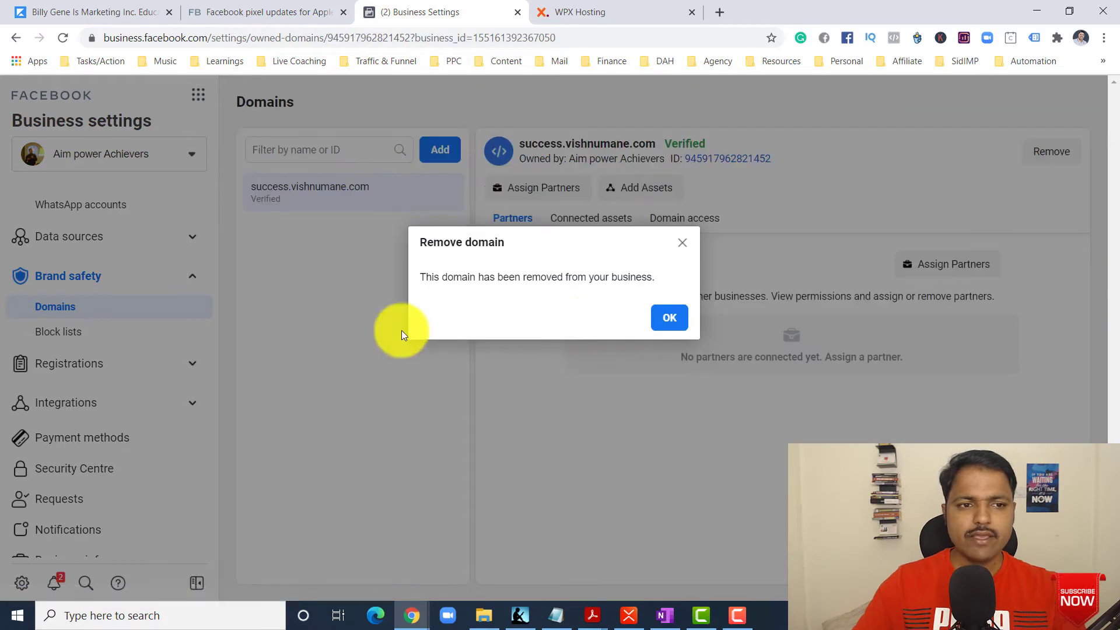
{"action": "left_click", "coordinate": [670, 318]}
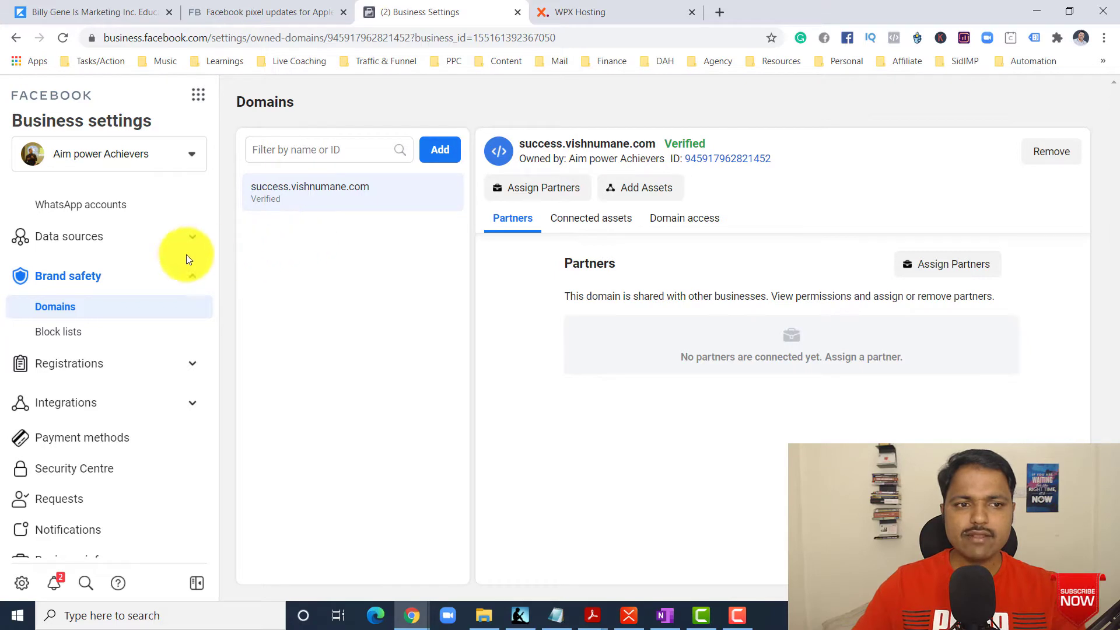
Add the main website domain with the .co ending to the business's Domains list
{"action": "left_click", "coordinate": [65, 332]}
{"action": "left_click", "coordinate": [75, 306]}
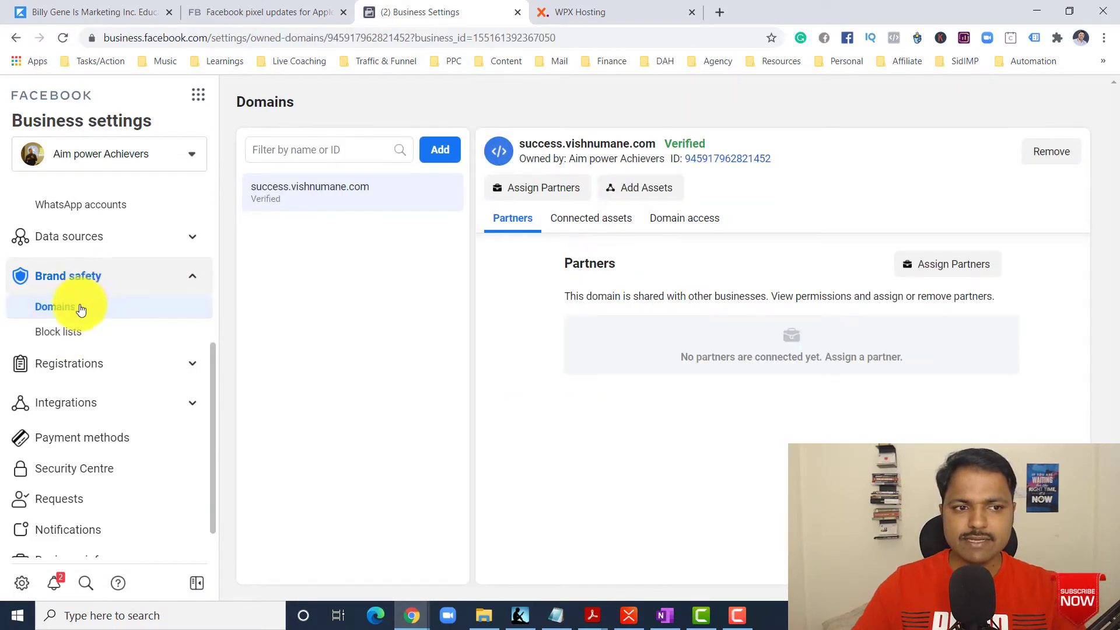
{"action": "left_click", "coordinate": [441, 151]}
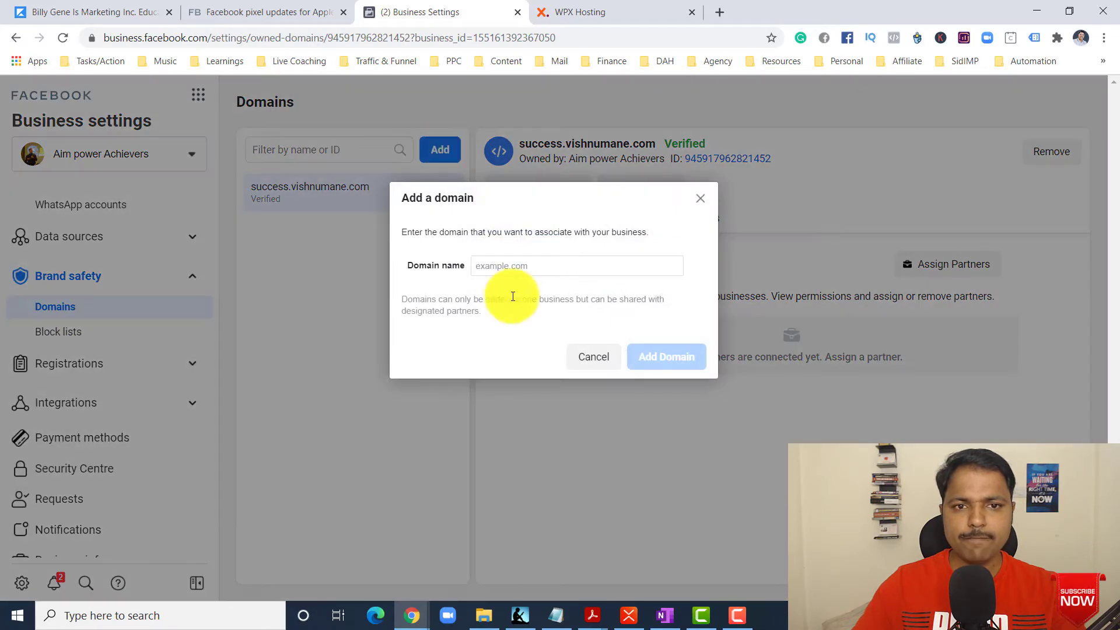
{"action": "type", "text": "vishnumane.co"}
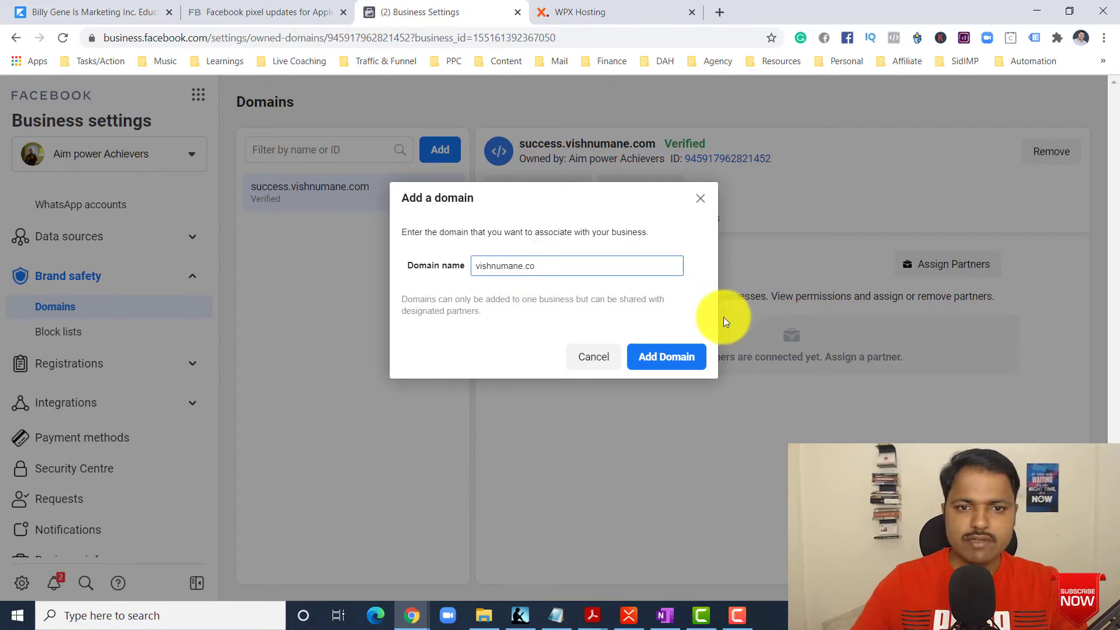
{"action": "left_click", "coordinate": [698, 362]}
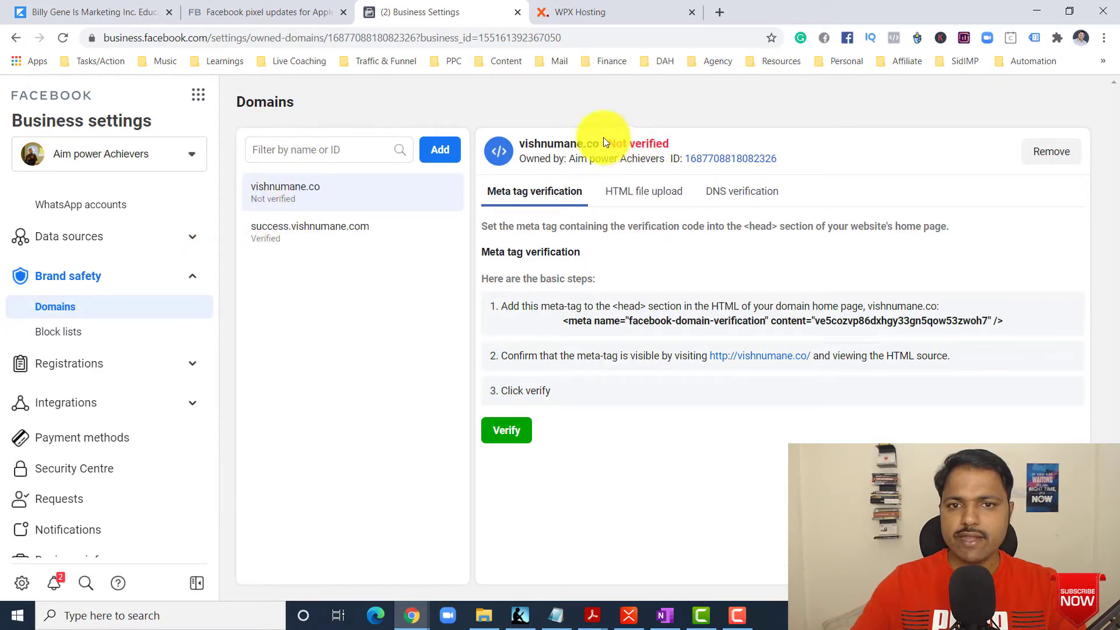
Compare the verified subdomain's status, connected assets and domain access with the newly added domain's verification status
{"action": "left_click", "coordinate": [362, 232]}
{"action": "left_click_drag", "start_coordinate": [667, 145], "coordinate": [716, 145]}
{"action": "left_click", "coordinate": [612, 220]}
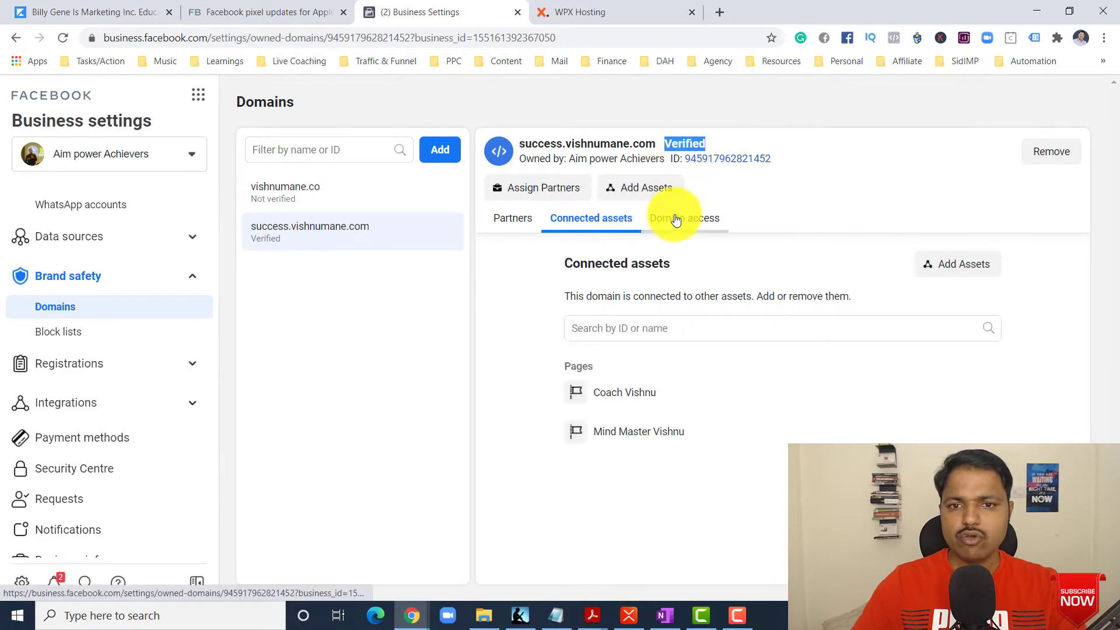
{"action": "left_click", "coordinate": [675, 220]}
{"action": "scroll", "coordinate": [695, 379], "scroll_direction": "down", "scroll_amount": 5}
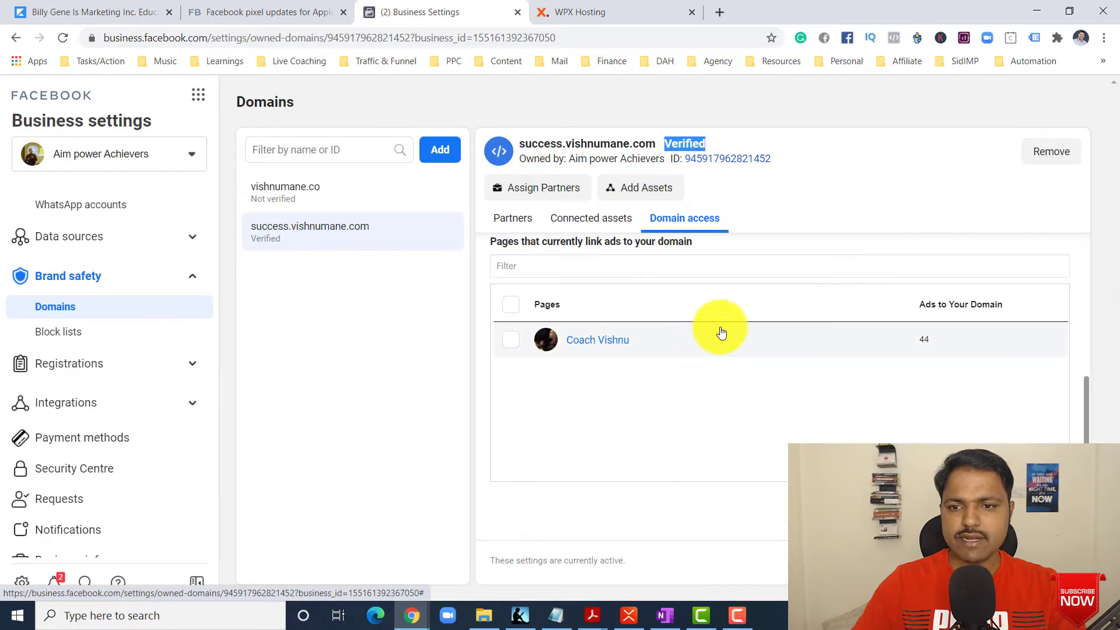
{"action": "scroll", "coordinate": [641, 280], "scroll_direction": "up", "scroll_amount": 5}
{"action": "left_click", "coordinate": [363, 202]}
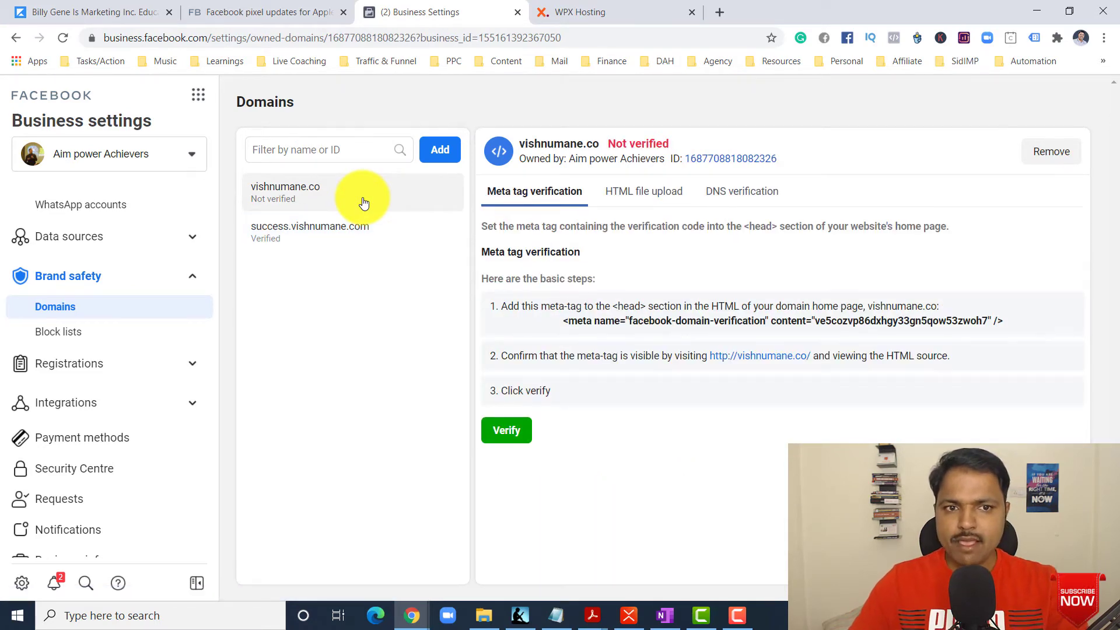
{"action": "left_click_drag", "start_coordinate": [607, 144], "coordinate": [675, 143]}
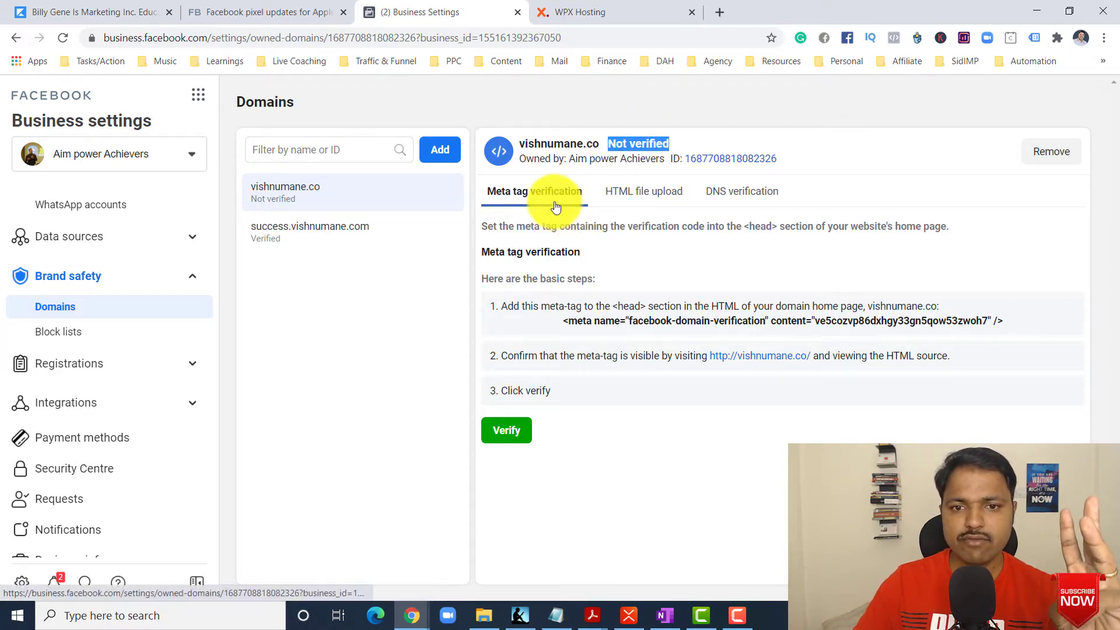
Review the new domain's three verification methods: meta tag verification, HTML file upload and DNS verification
{"action": "left_click", "coordinate": [650, 203]}
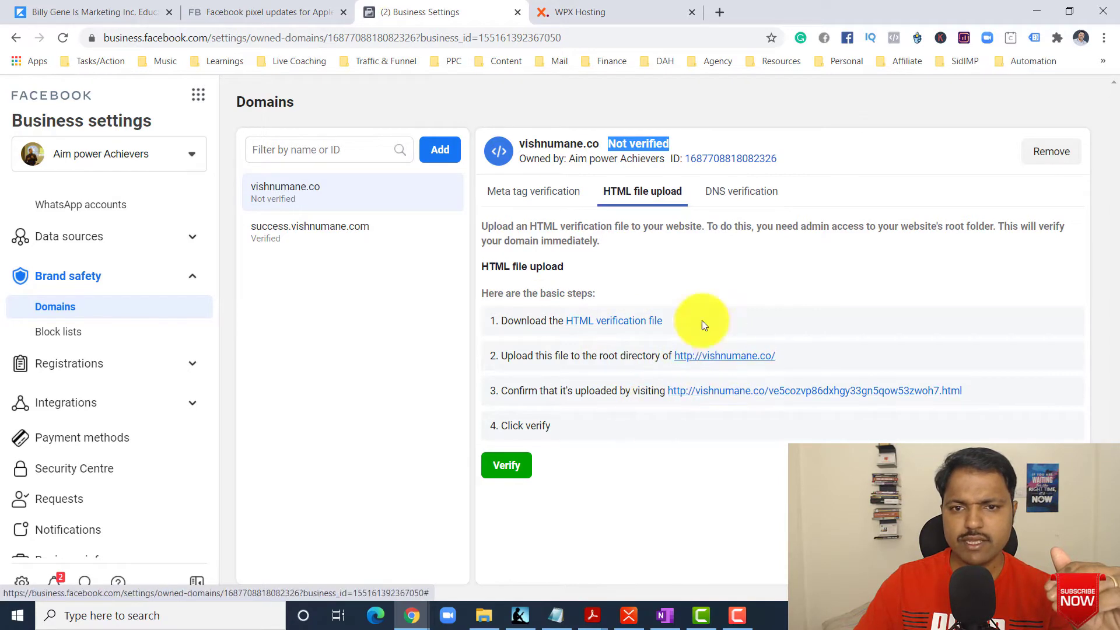
{"action": "left_click", "coordinate": [519, 200]}
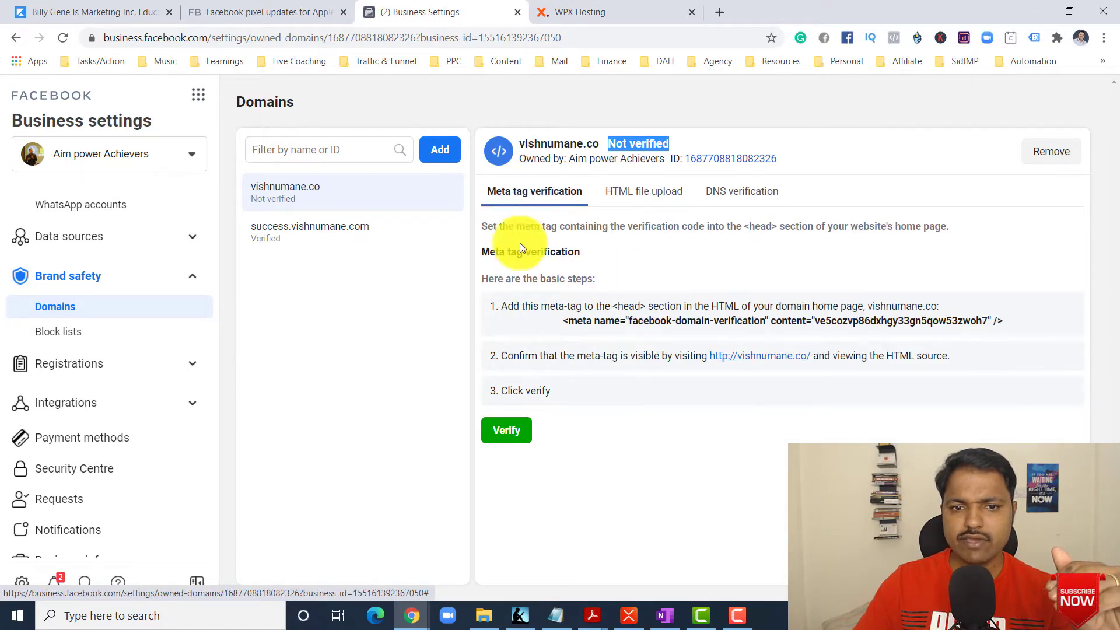
{"action": "left_click", "coordinate": [542, 320]}
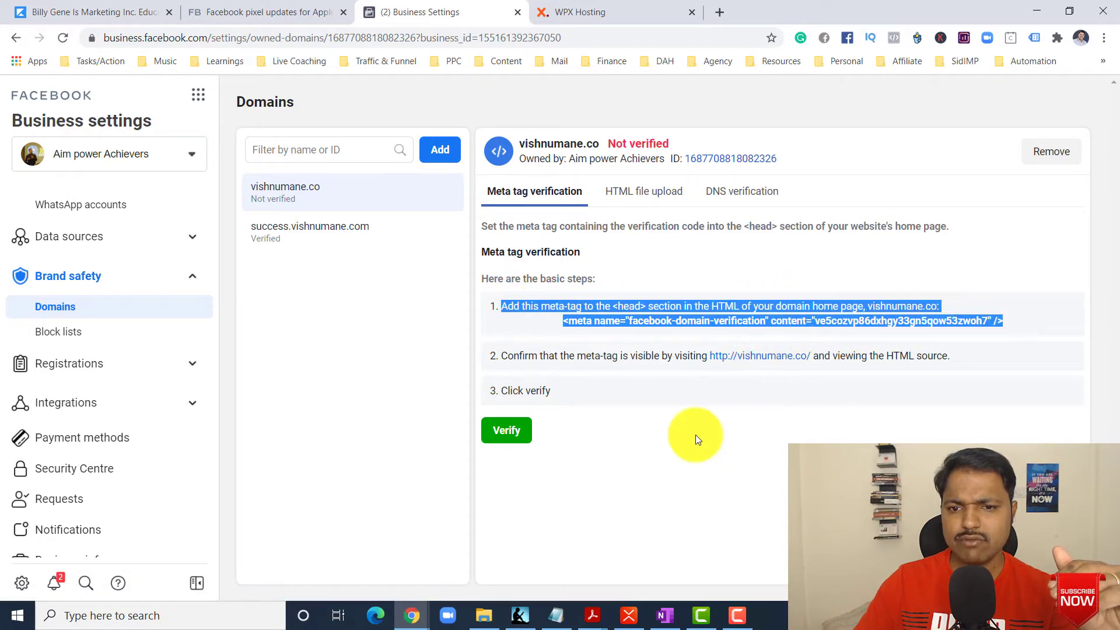
{"action": "left_click", "coordinate": [752, 198]}
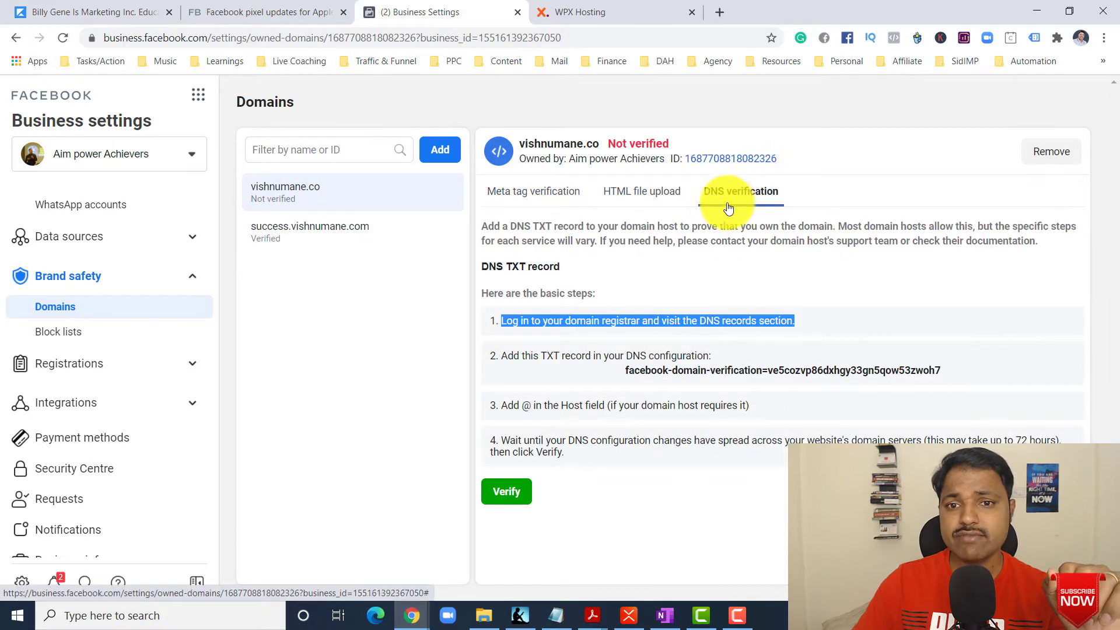
{"action": "left_click", "coordinate": [638, 195]}
{"action": "left_click", "coordinate": [561, 195]}
{"action": "left_click", "coordinate": [647, 195]}
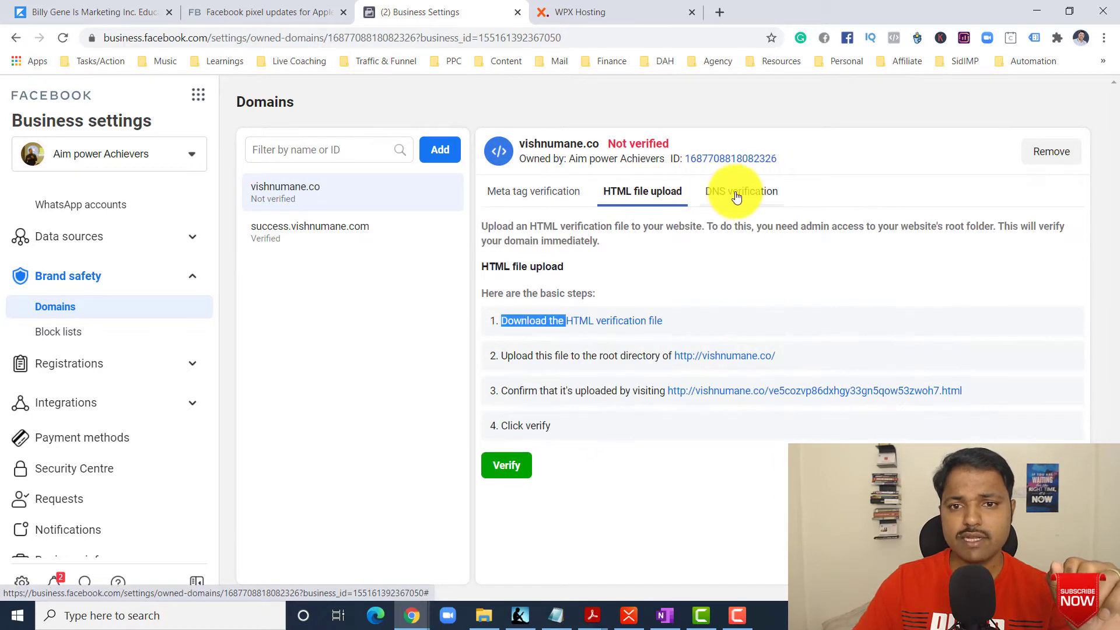
{"action": "left_click", "coordinate": [737, 196]}
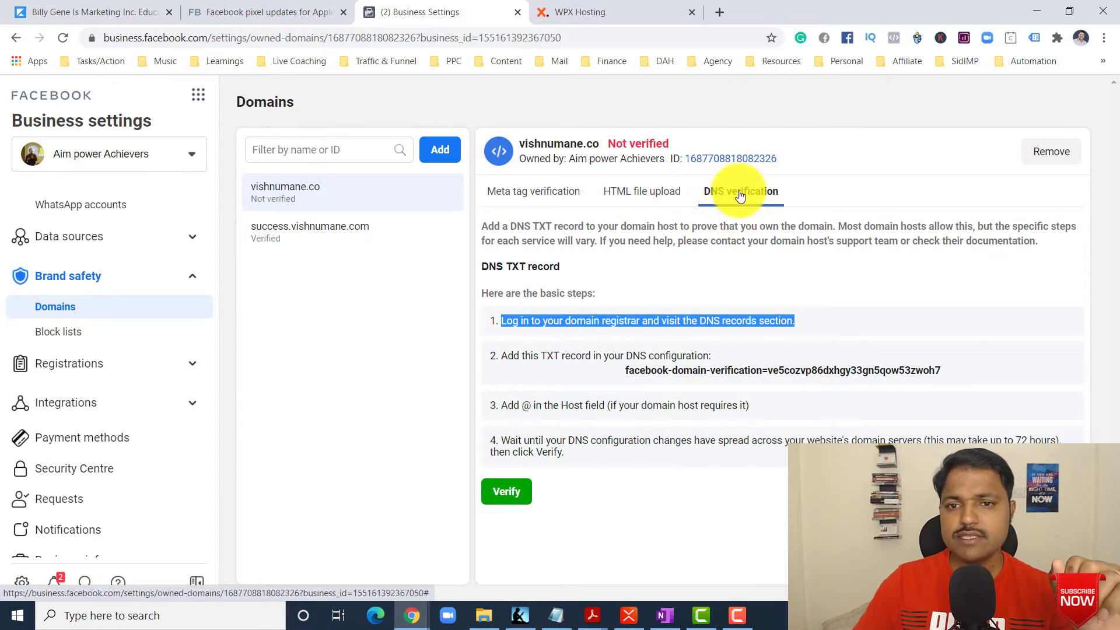
Copy the "DNS TXT record" heading, switch to XMind and paste it as a new subtopic under "Complete domain verification."
{"action": "left_click", "coordinate": [662, 263]}
{"action": "left_click_drag", "start_coordinate": [489, 267], "coordinate": [561, 270]}
{"action": "key", "text": "ctrl+c"}
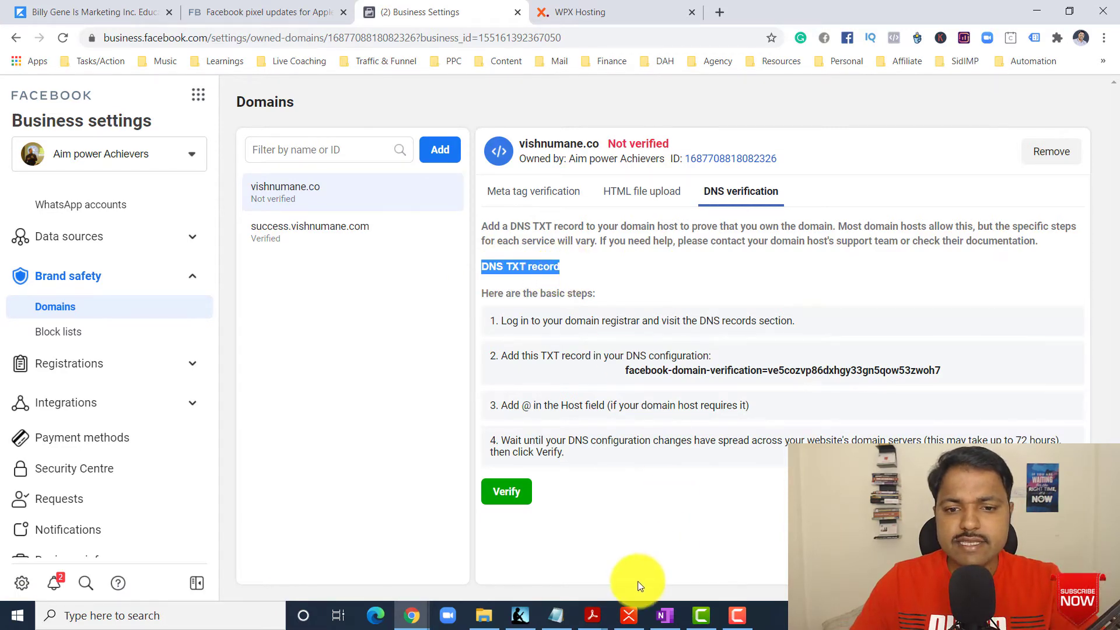
{"action": "left_click", "coordinate": [629, 616]}
{"action": "left_click", "coordinate": [715, 226]}
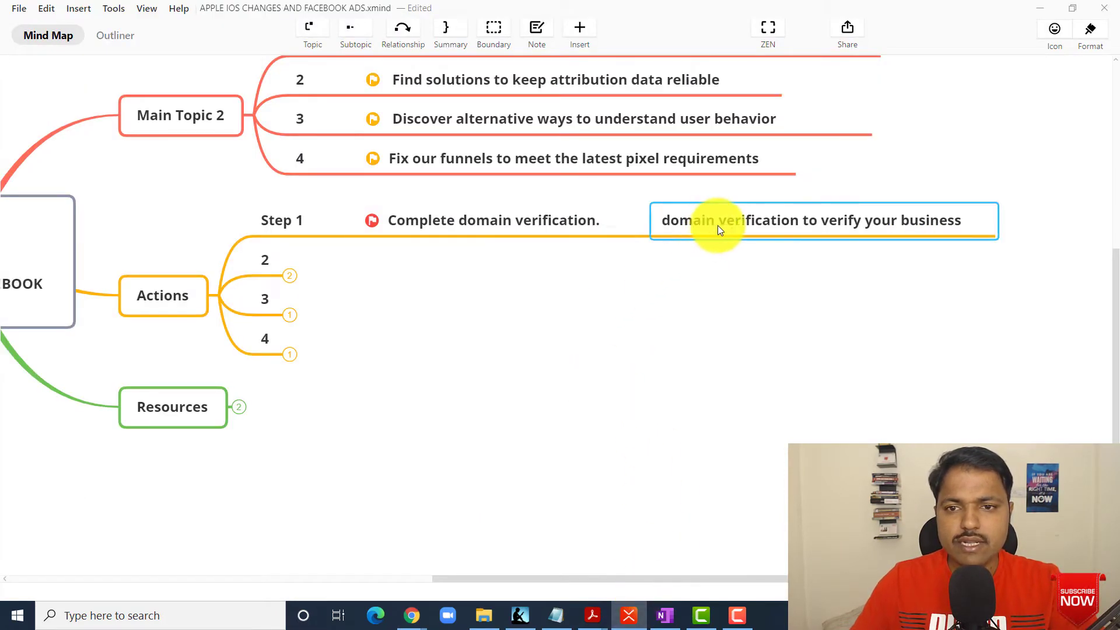
{"action": "key", "text": "Tab"}
{"action": "left_click_drag", "start_coordinate": [1050, 222], "coordinate": [723, 243]}
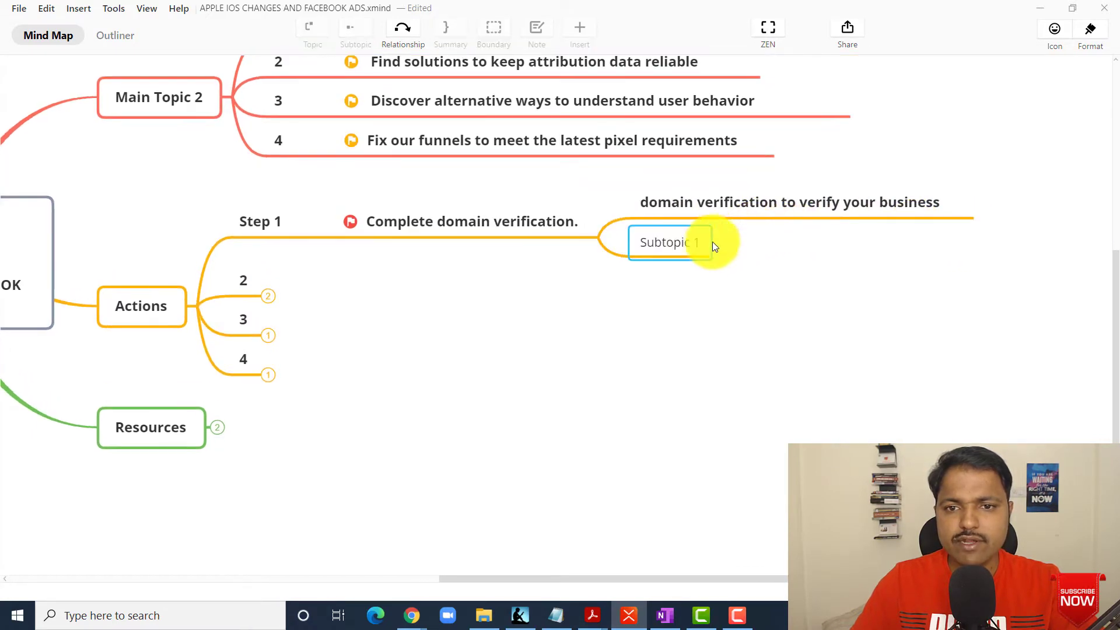
{"action": "double_click", "coordinate": [688, 246]}
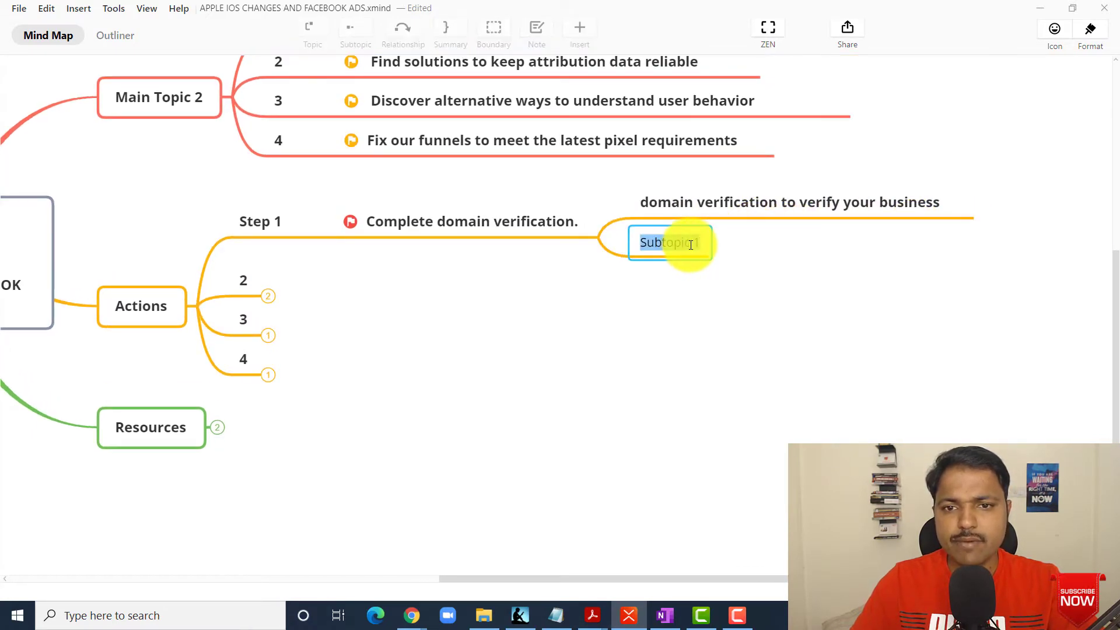
{"action": "key", "text": "ctrl+v"}
{"action": "key", "text": "Return"}
Return to Business settings in the browser and read through the four DNS TXT record verification instructions
{"action": "key", "text": "alt+Tab"}
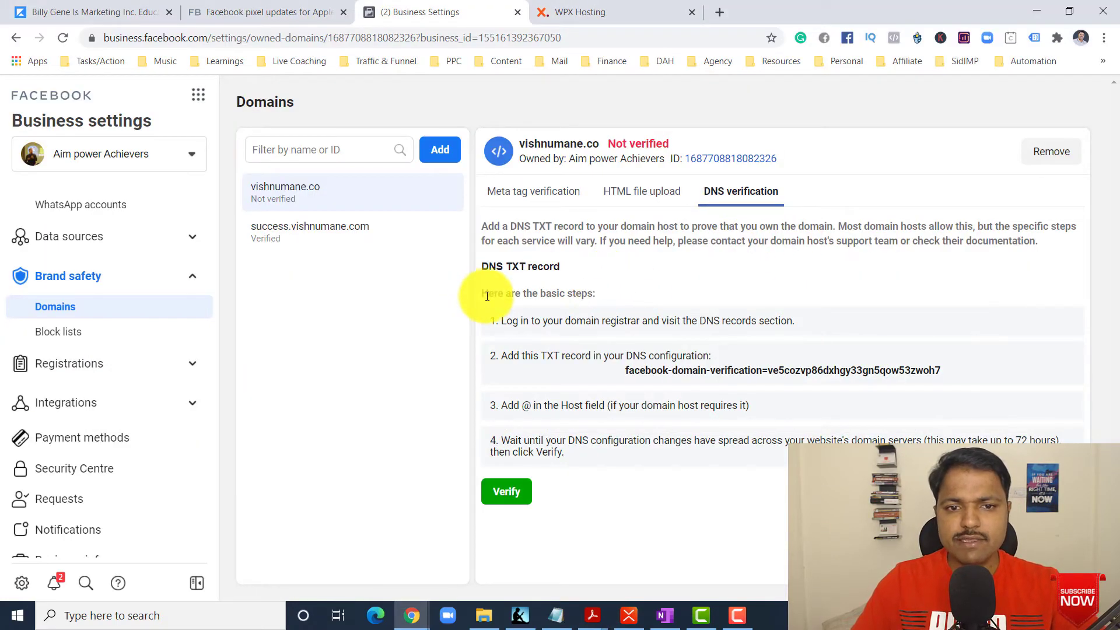
{"action": "left_click_drag", "start_coordinate": [497, 297], "coordinate": [651, 321]}
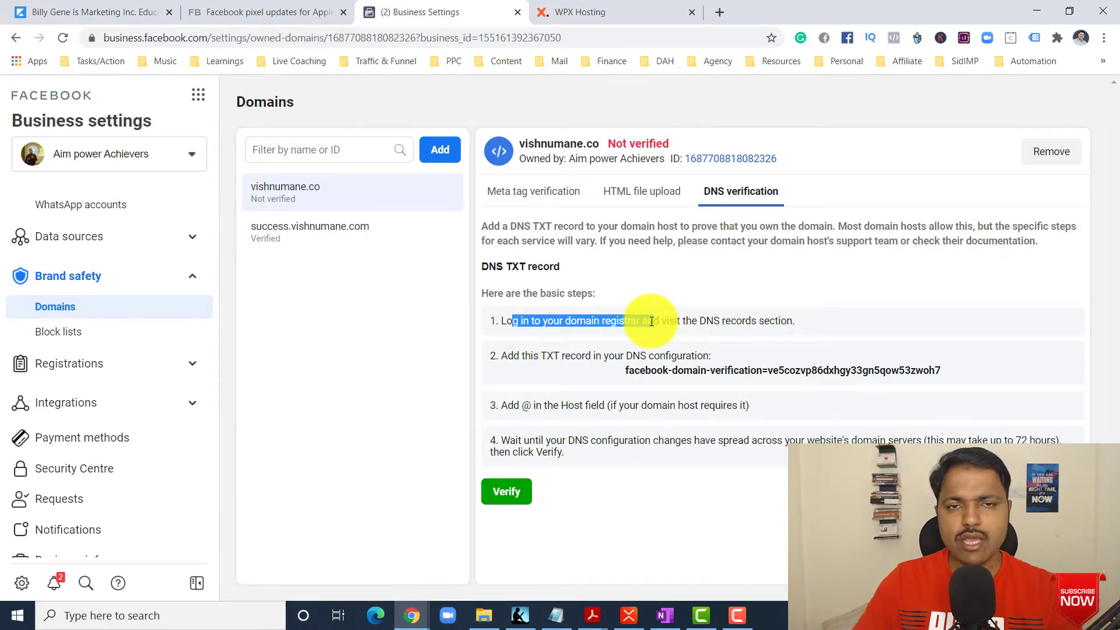
{"action": "left_click", "coordinate": [508, 365]}
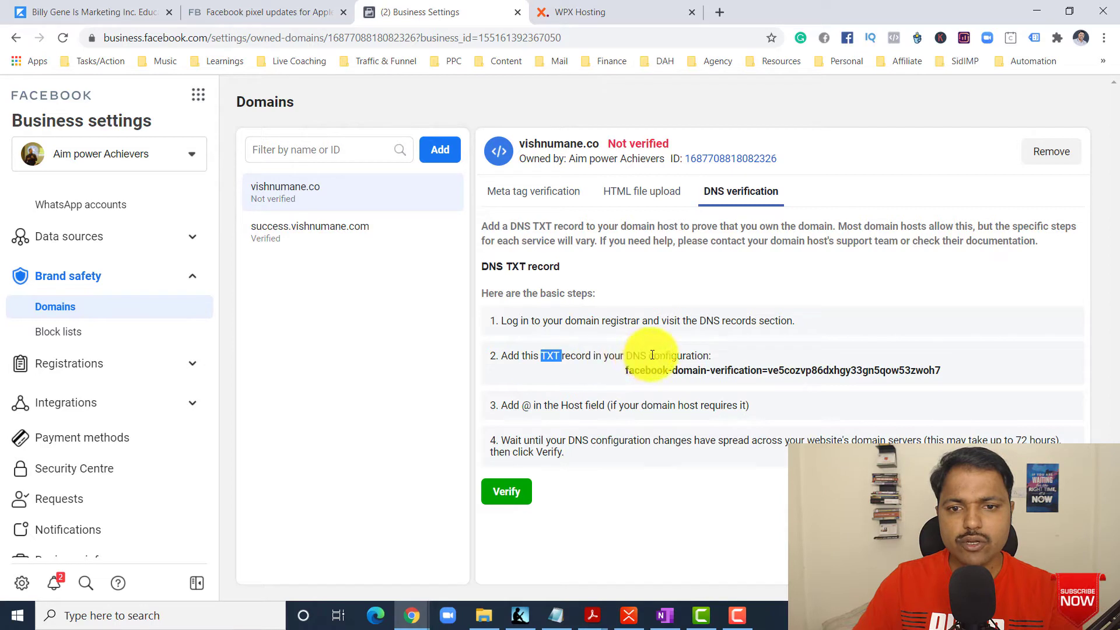
{"action": "left_click", "coordinate": [629, 376]}
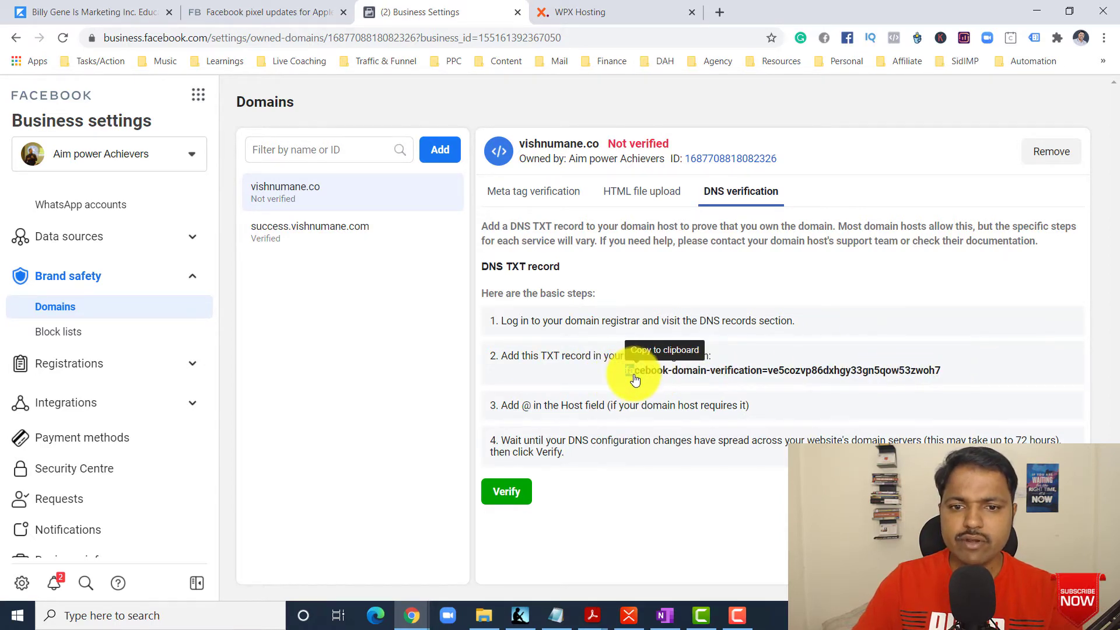
{"action": "left_click_drag", "start_coordinate": [539, 352], "coordinate": [561, 352]}
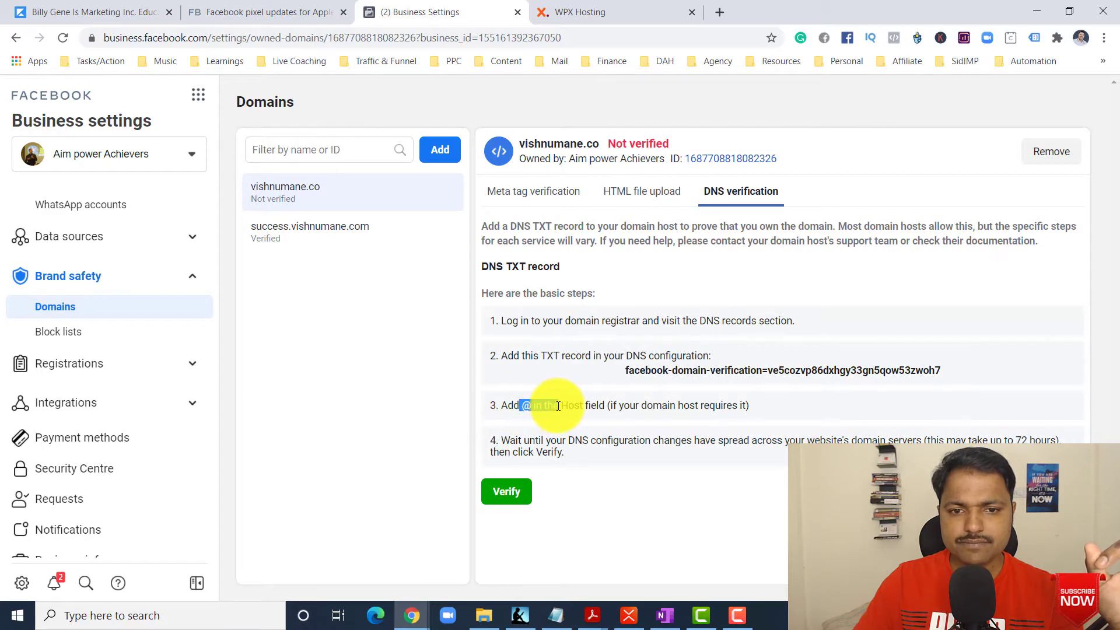
{"action": "left_click_drag", "start_coordinate": [558, 406], "coordinate": [690, 406]}
{"action": "left_click", "coordinate": [518, 442]}
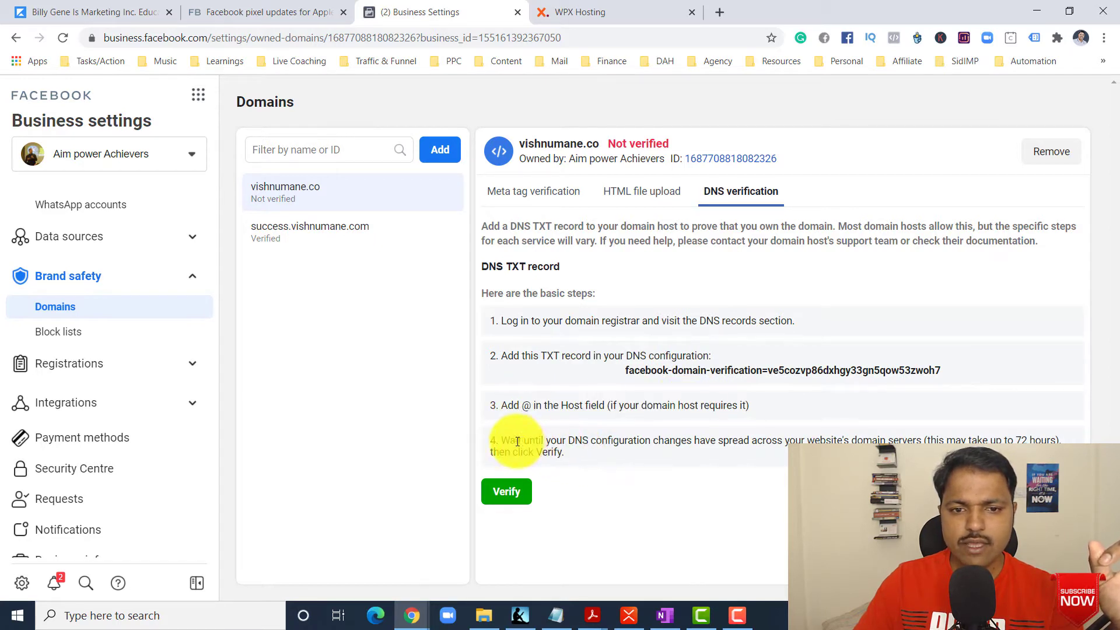
{"action": "left_click_drag", "start_coordinate": [505, 443], "coordinate": [820, 436]}
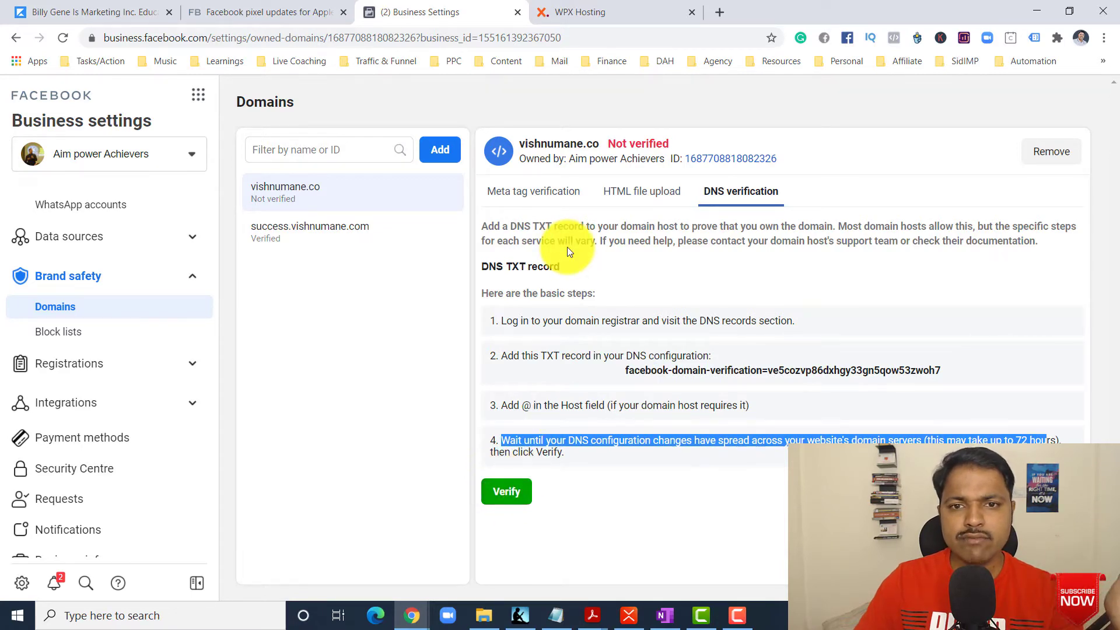
Open the WordPress hosting service's details in the WPX client area, postponing the invoice reminder and accepting the cookie notice
{"action": "left_click", "coordinate": [635, 5]}
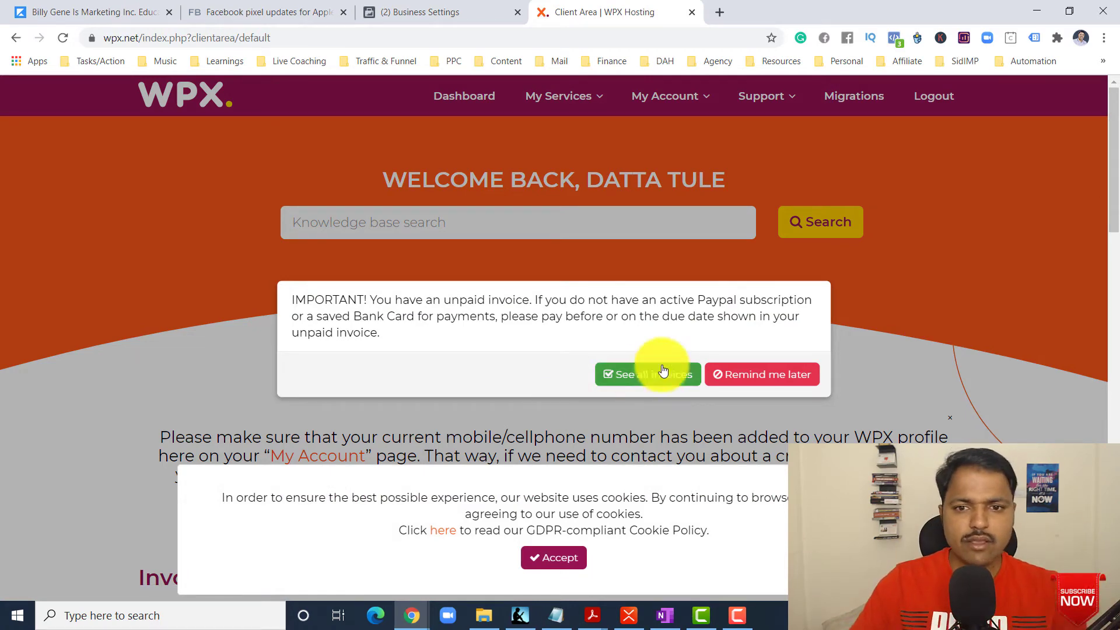
{"action": "left_click", "coordinate": [797, 374]}
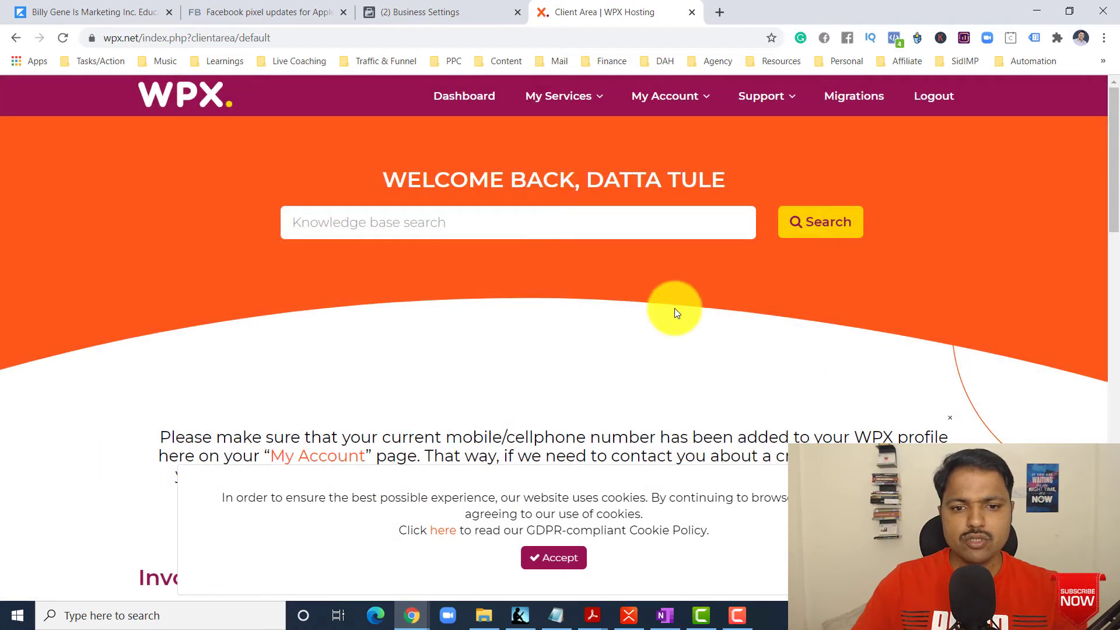
{"action": "scroll", "coordinate": [650, 276], "scroll_direction": "down", "scroll_amount": 10}
{"action": "scroll", "coordinate": [645, 278], "scroll_direction": "up", "scroll_amount": 3}
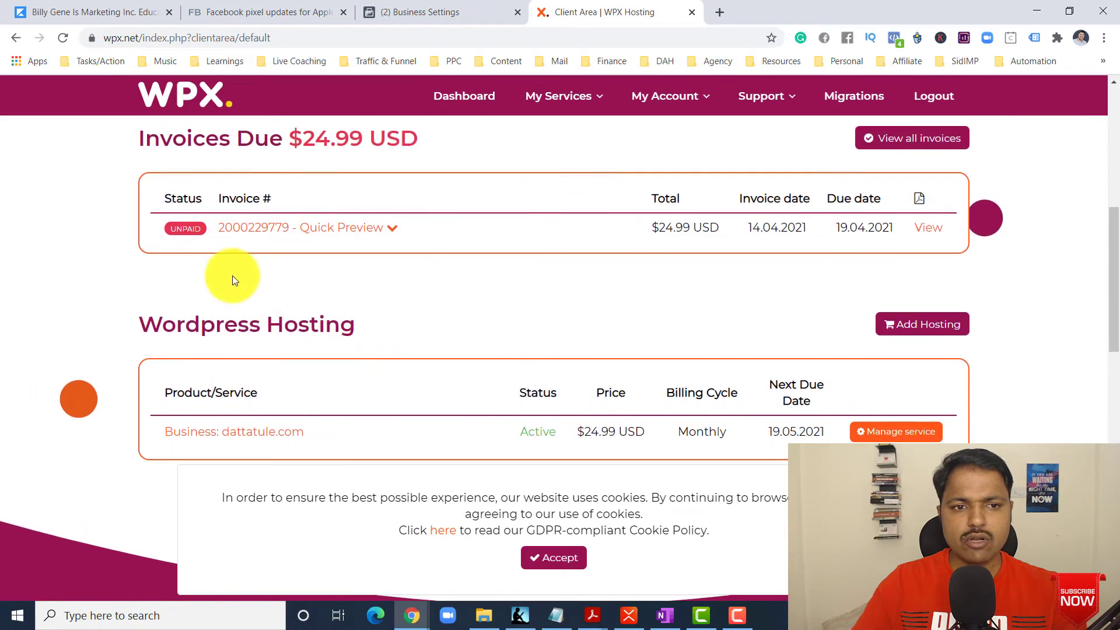
{"action": "scroll", "coordinate": [306, 233], "scroll_direction": "down", "scroll_amount": 4}
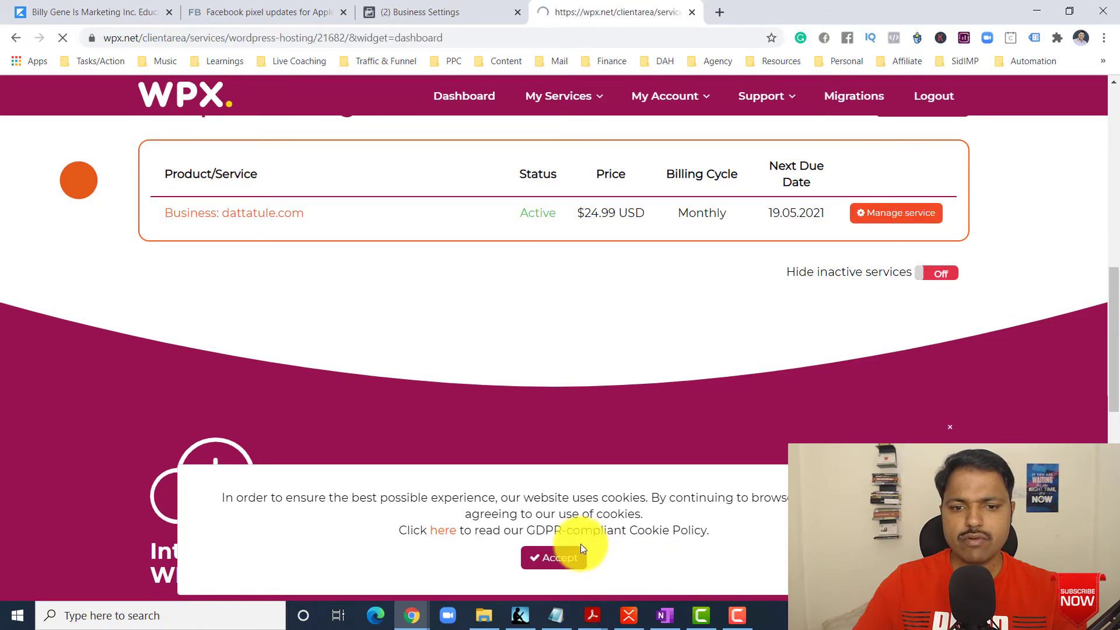
{"action": "scroll", "coordinate": [563, 380], "scroll_direction": "down", "scroll_amount": 3}
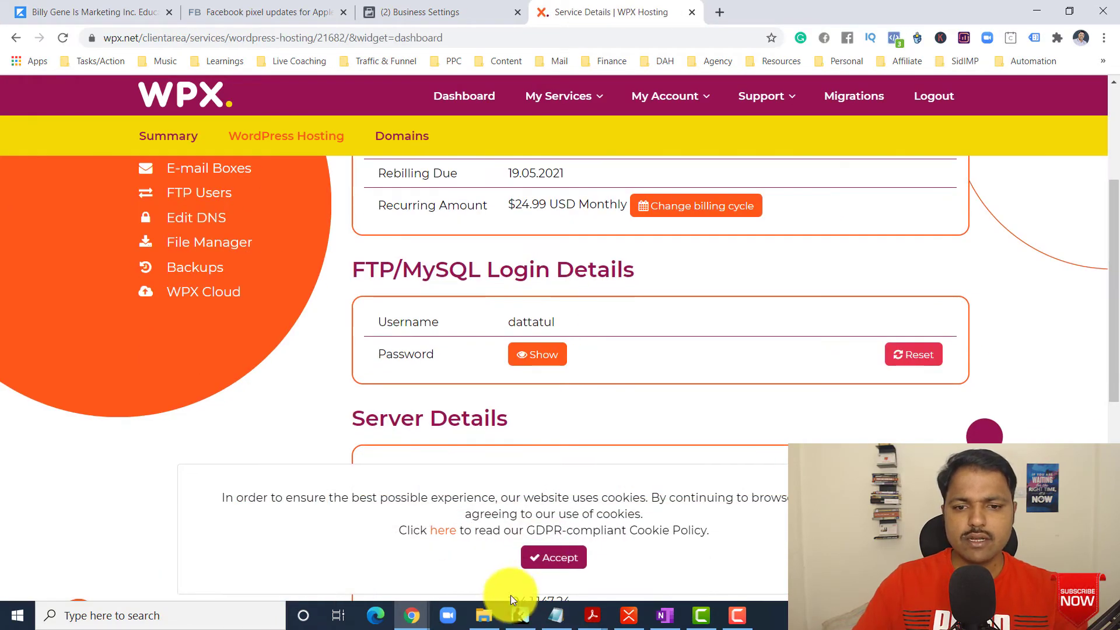
{"action": "left_click", "coordinate": [565, 559]}
{"action": "scroll", "coordinate": [215, 255], "scroll_direction": "up", "scroll_amount": 4}
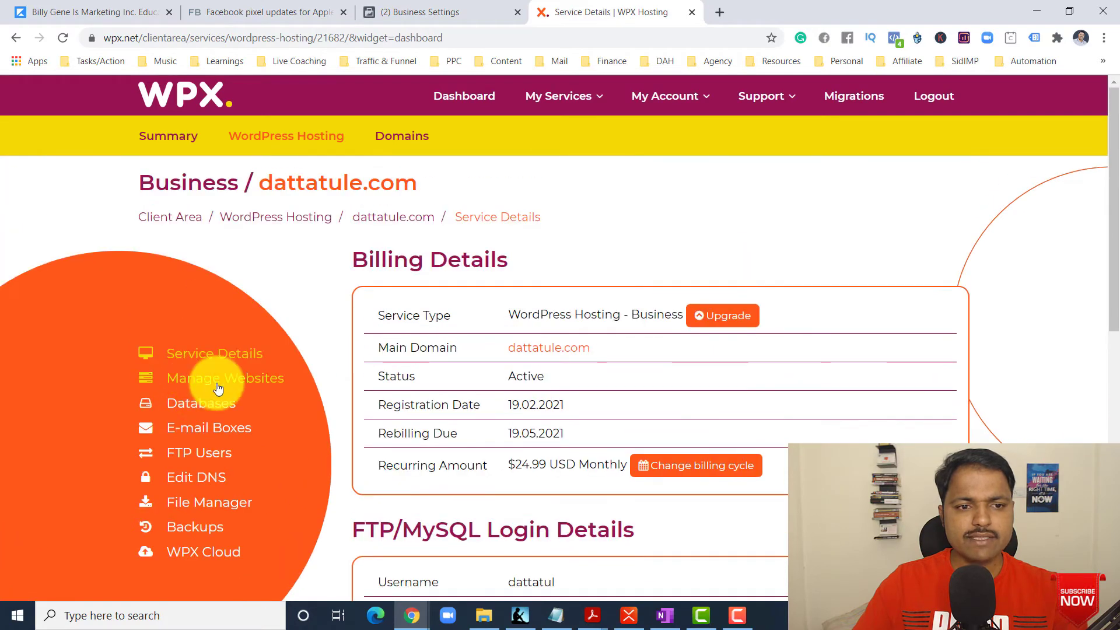
Open the DNS zone editor, dismiss the advanced-feature warning and display the DNS records of the hosting account's main domain
{"action": "left_click", "coordinate": [206, 479]}
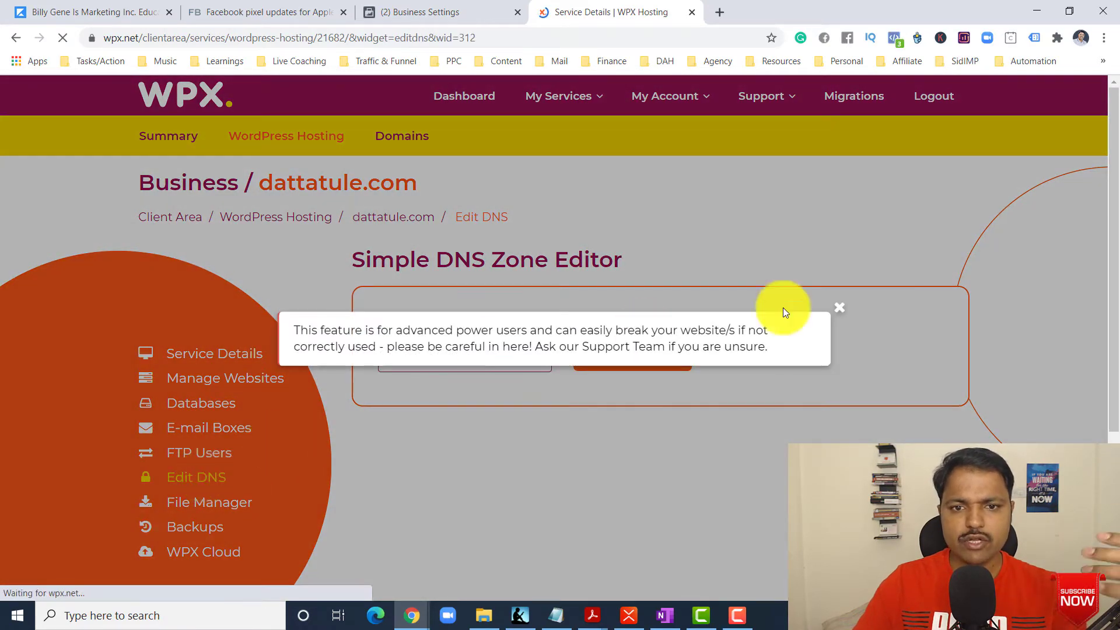
{"action": "left_click", "coordinate": [839, 307]}
{"action": "scroll", "coordinate": [250, 445], "scroll_direction": "down", "scroll_amount": 3}
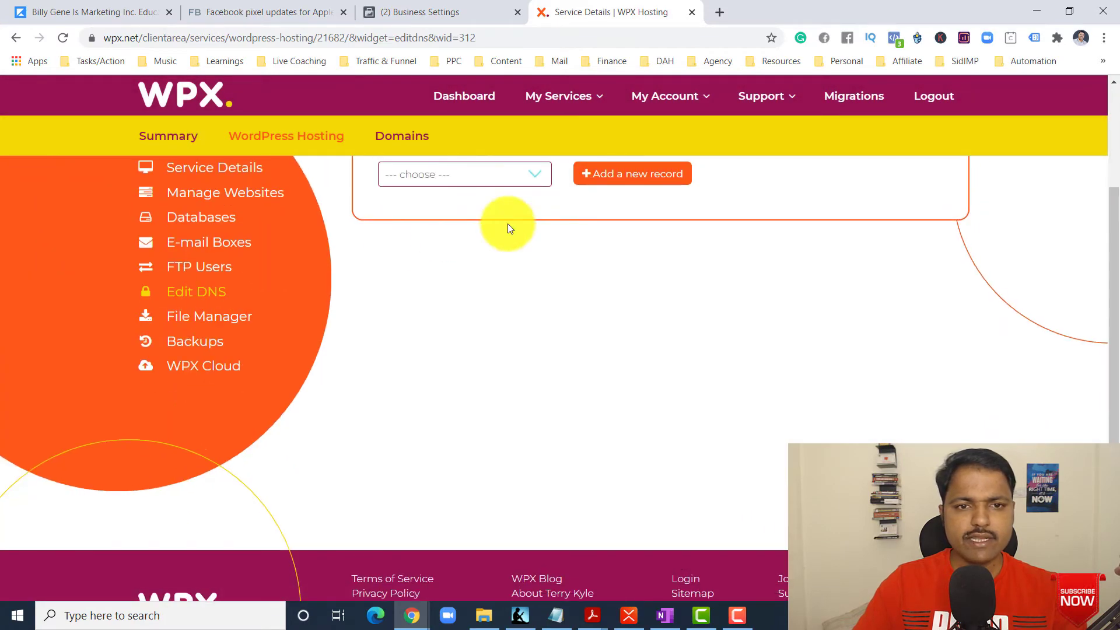
{"action": "scroll", "coordinate": [505, 227], "scroll_direction": "up", "scroll_amount": 3}
{"action": "left_click", "coordinate": [496, 362]}
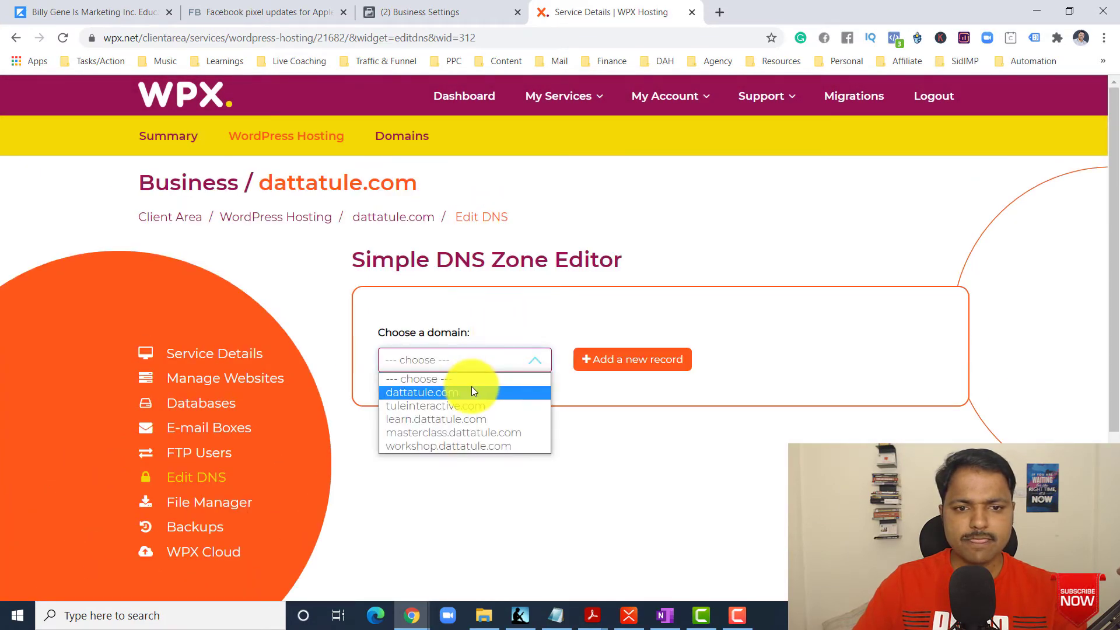
{"action": "left_click", "coordinate": [472, 388]}
{"action": "scroll", "coordinate": [825, 307], "scroll_direction": "down", "scroll_amount": 10}
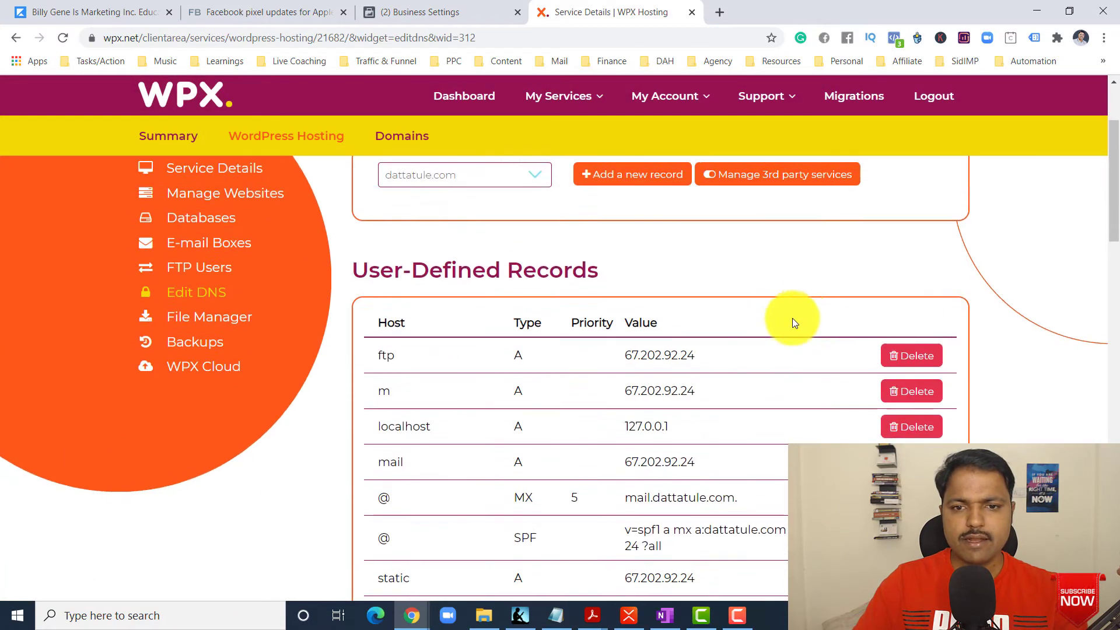
Look through the domain's user-defined DNS records and examine the existing TXT record at the end of the list
{"action": "scroll", "coordinate": [737, 240], "scroll_direction": "down", "scroll_amount": 15}
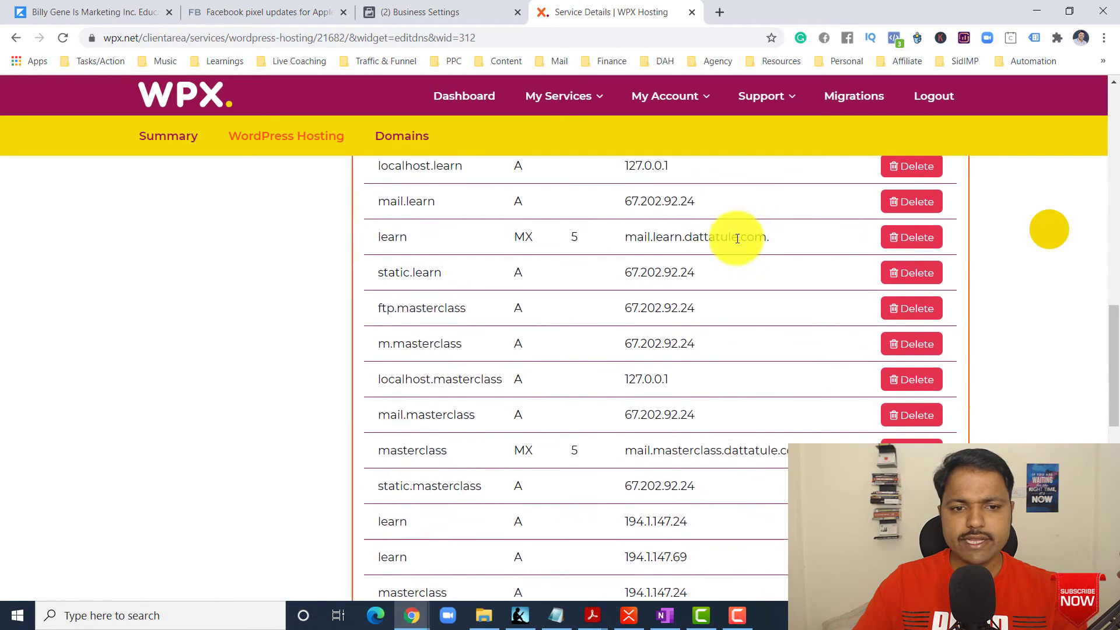
{"action": "scroll", "coordinate": [740, 235], "scroll_direction": "down", "scroll_amount": 1}
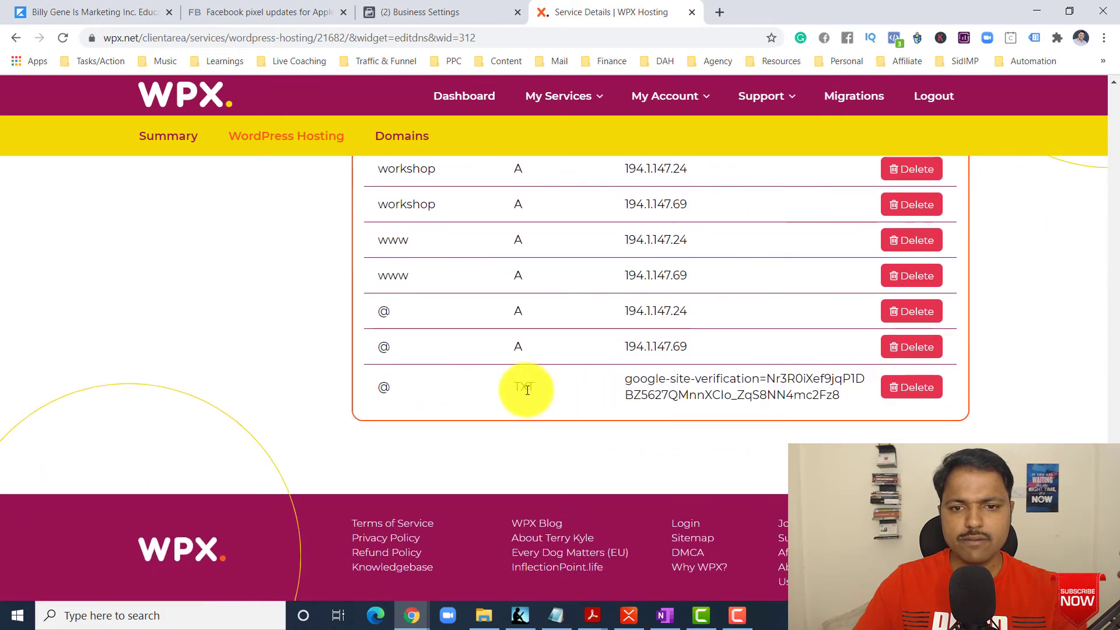
{"action": "left_click_drag", "start_coordinate": [502, 388], "coordinate": [576, 387]}
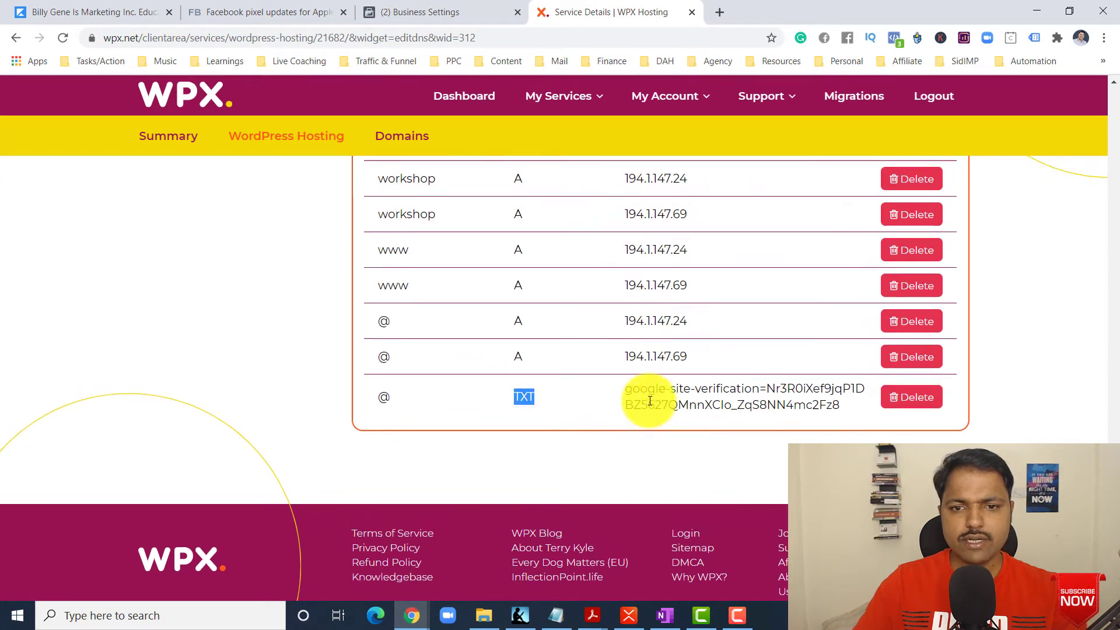
{"action": "scroll", "coordinate": [650, 400], "scroll_direction": "up", "scroll_amount": 6}
{"action": "scroll", "coordinate": [652, 397], "scroll_direction": "up", "scroll_amount": 12}
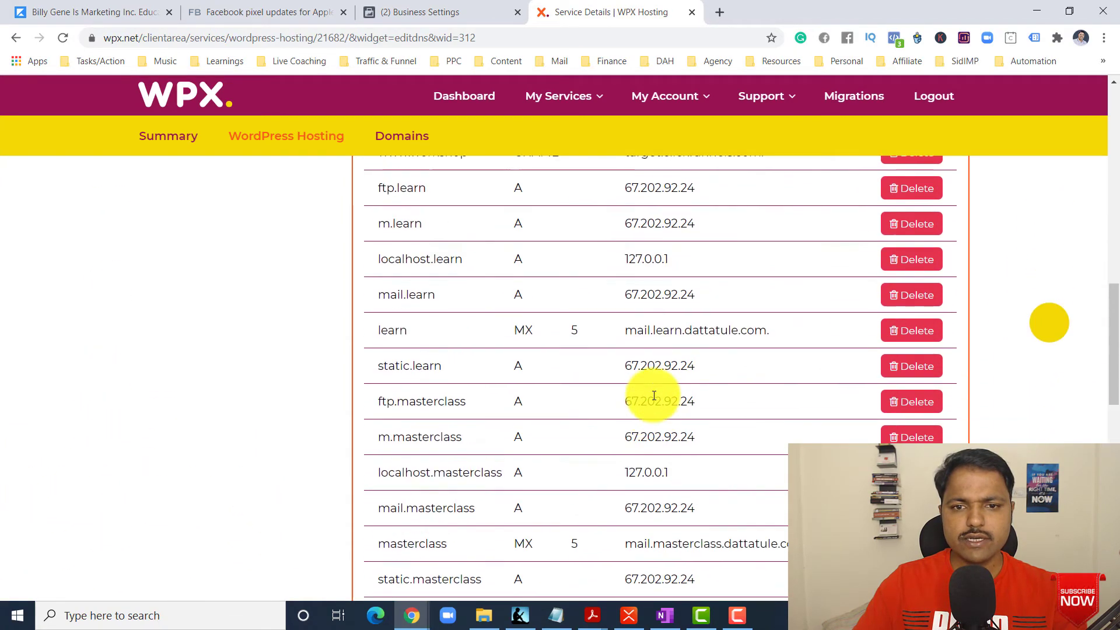
{"action": "scroll", "coordinate": [656, 390], "scroll_direction": "up", "scroll_amount": 6}
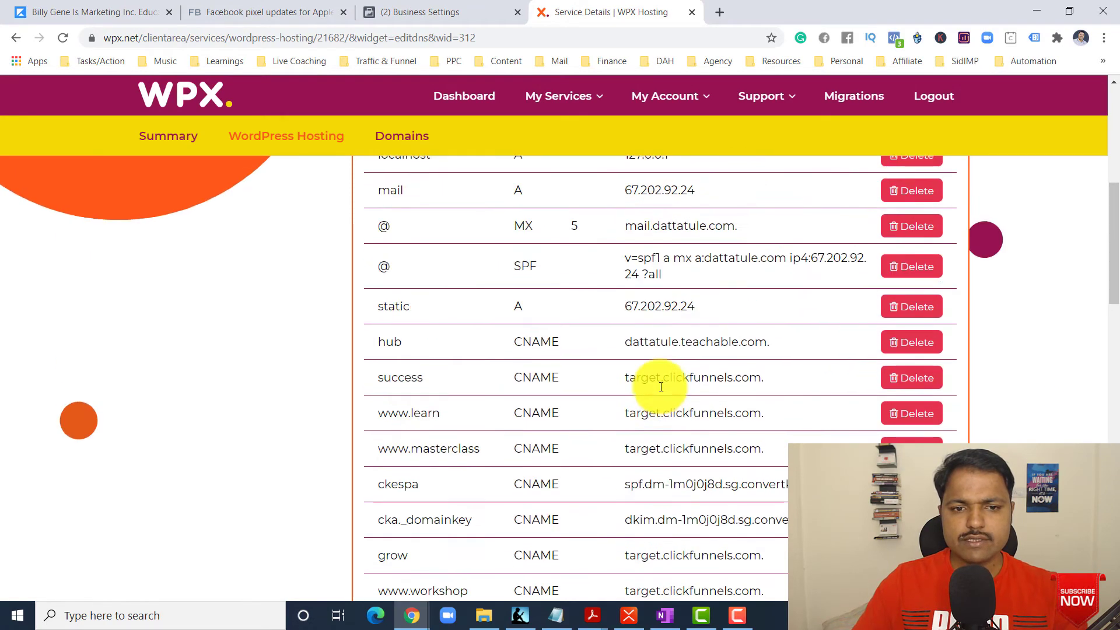
{"action": "scroll", "coordinate": [664, 382], "scroll_direction": "up", "scroll_amount": 5}
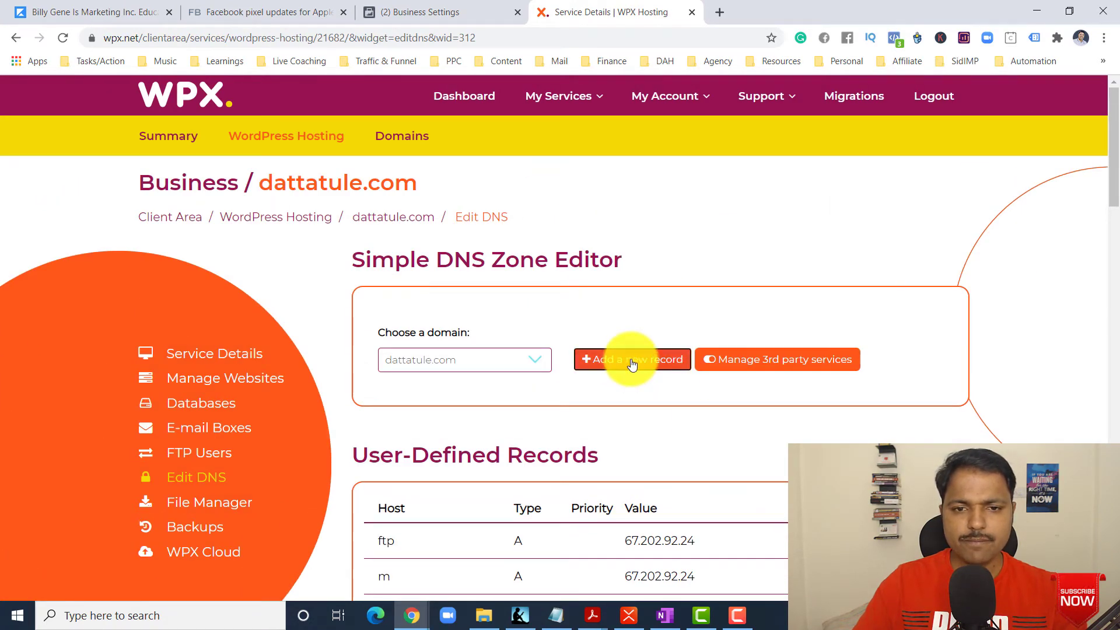
Start a new DNS record for the domain and set its type to TXT (Text)
{"action": "left_click", "coordinate": [632, 363]}
{"action": "left_click", "coordinate": [334, 236]}
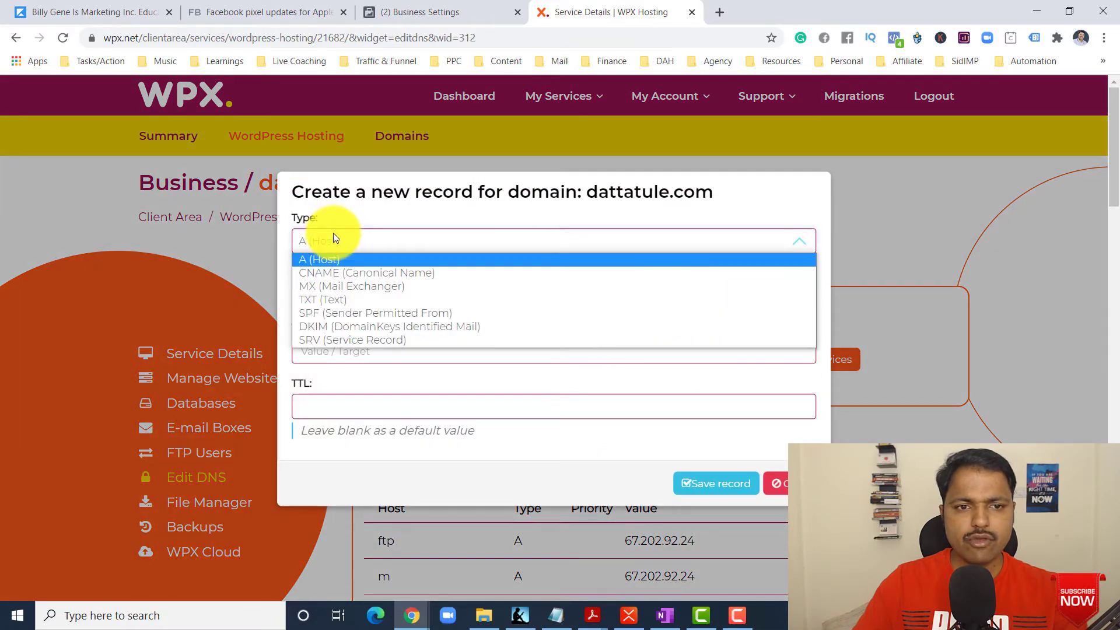
{"action": "left_click", "coordinate": [471, 216]}
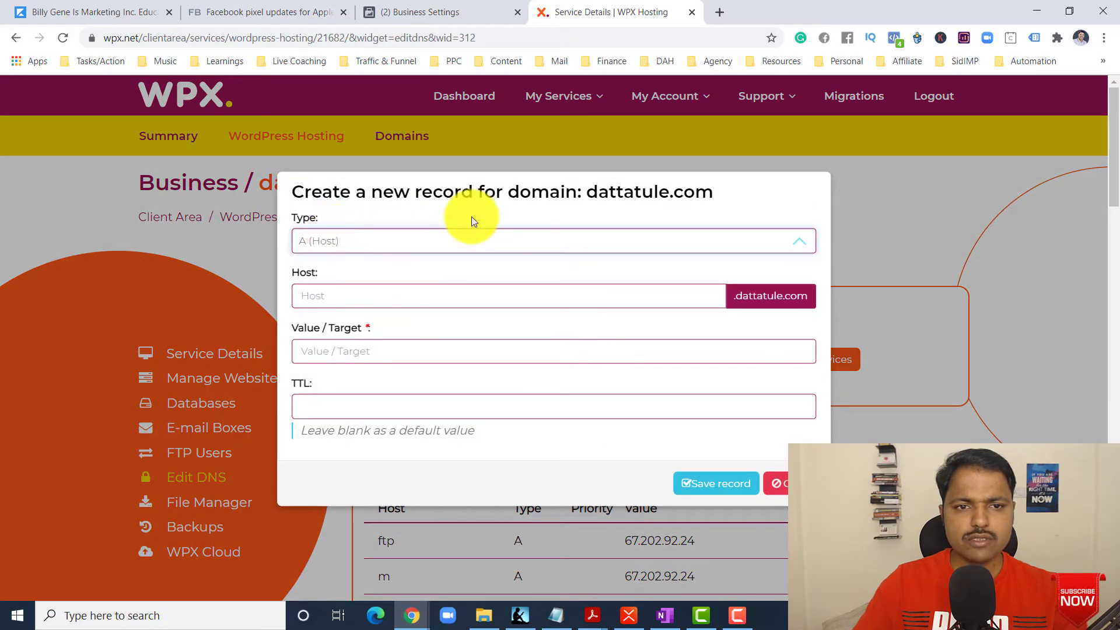
{"action": "left_click", "coordinate": [319, 248]}
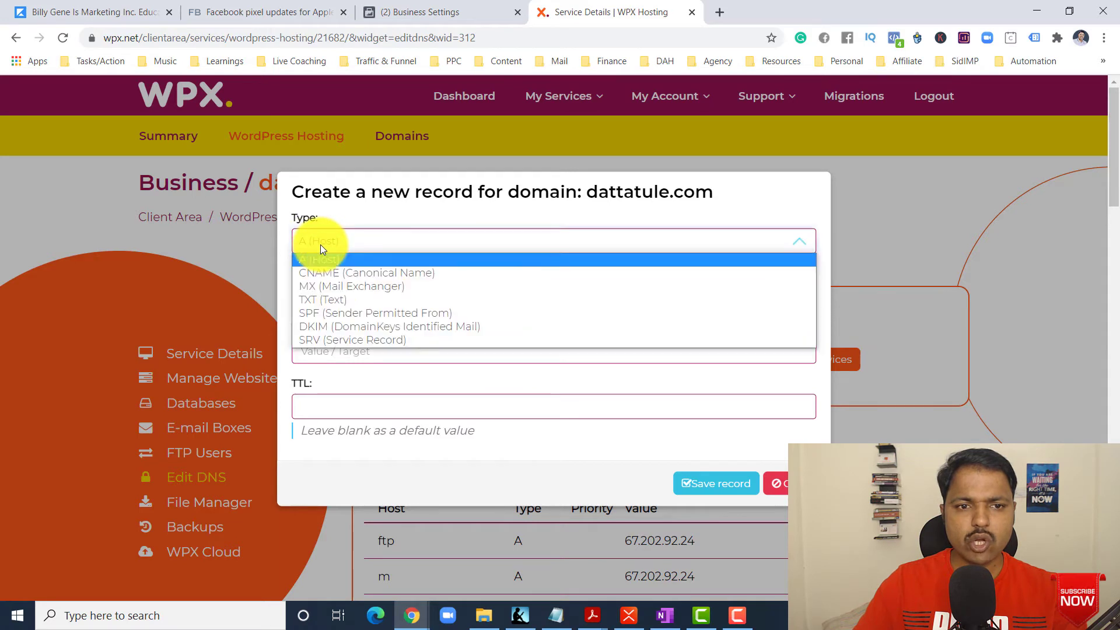
{"action": "left_click", "coordinate": [326, 300]}
{"action": "left_click", "coordinate": [330, 296]}
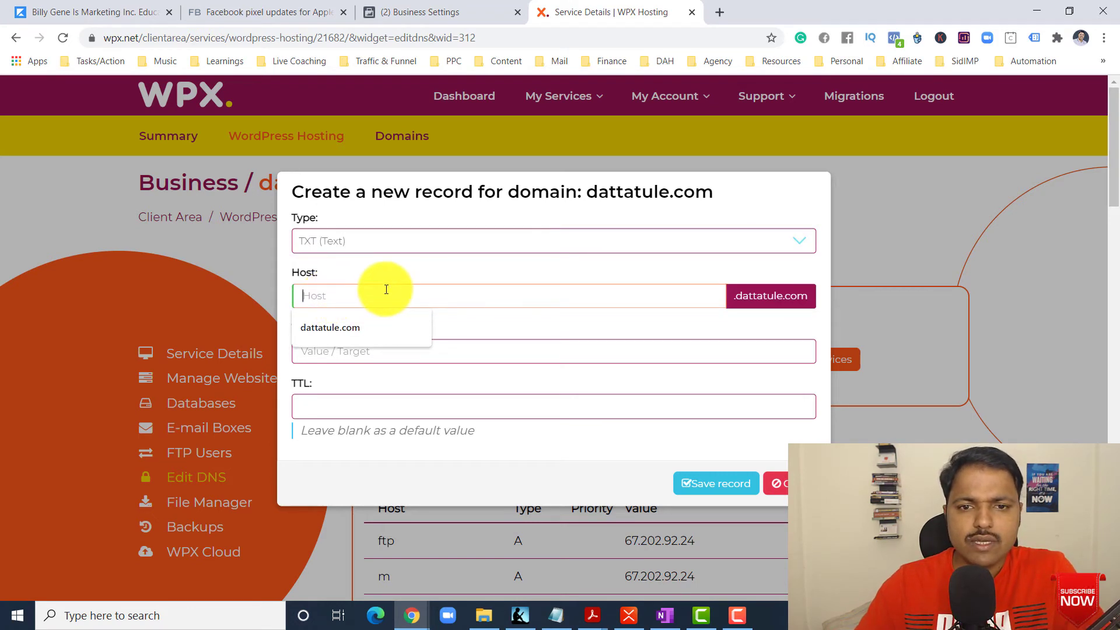
Copy the domain verification TXT value from Facebook Business settings and paste it as the new record's Value / Target
{"action": "left_click", "coordinate": [437, 353]}
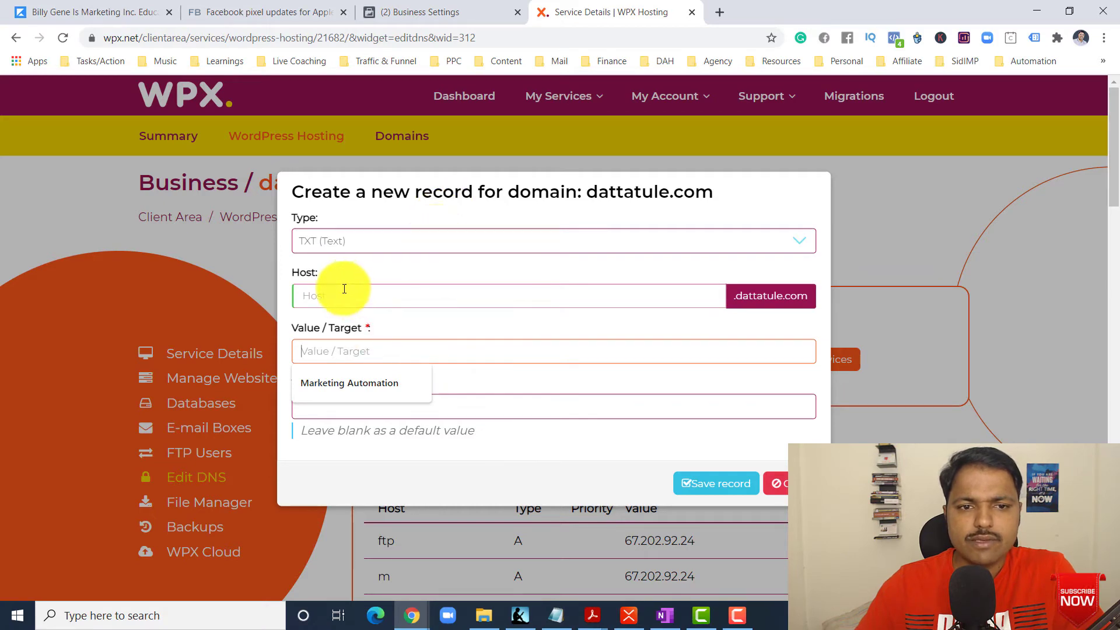
{"action": "left_click", "coordinate": [380, 15]}
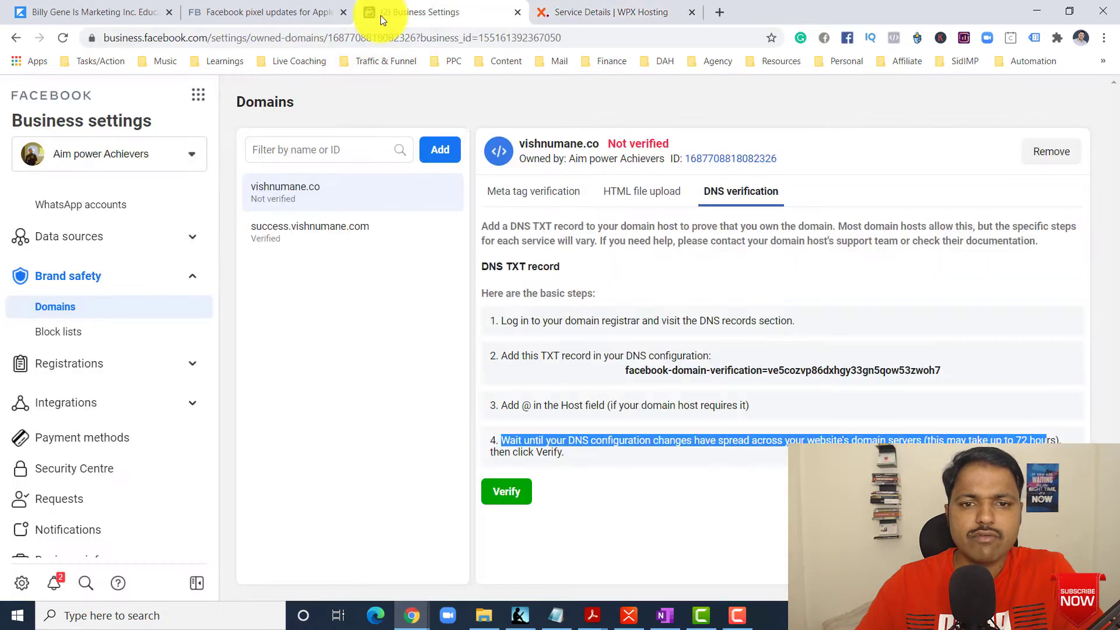
{"action": "left_click", "coordinate": [625, 377]}
{"action": "left_click", "coordinate": [810, 371]}
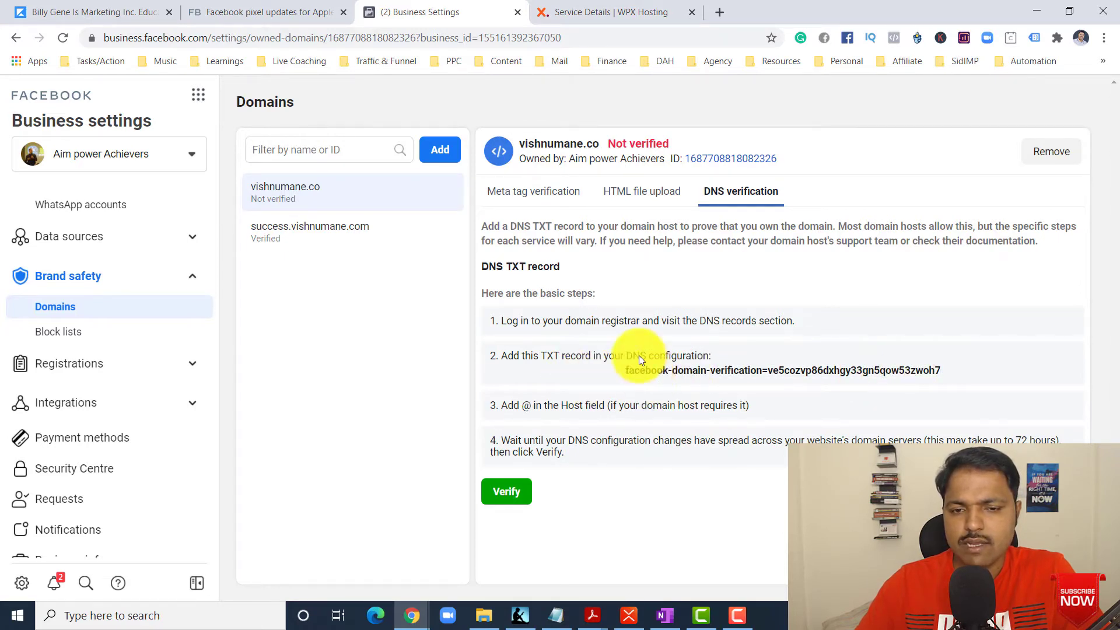
{"action": "left_click", "coordinate": [620, 6]}
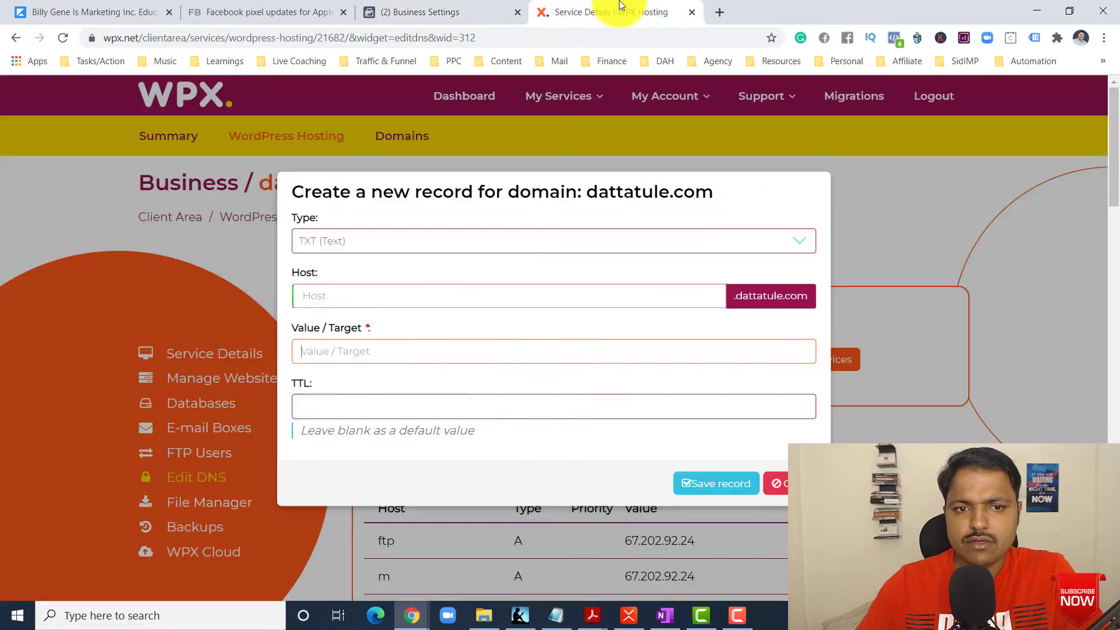
{"action": "key", "text": "ctrl+v"}
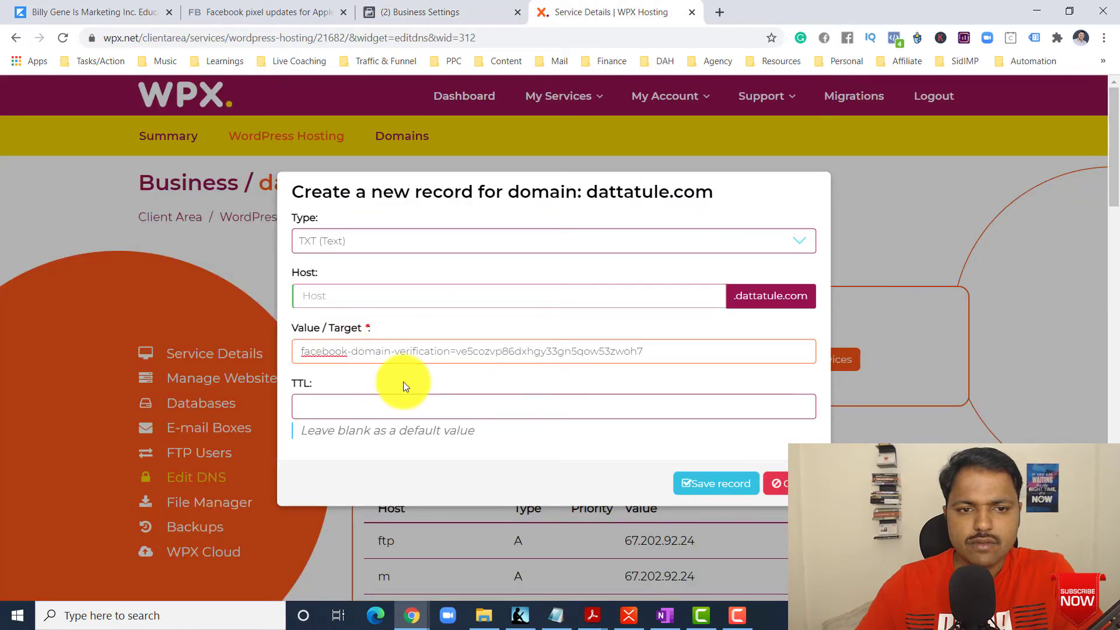
Set the new record's host to @ and check it against the Host field instruction in Business settings
{"action": "scroll", "coordinate": [403, 380], "scroll_direction": "down", "scroll_amount": 2}
{"action": "scroll", "coordinate": [421, 379], "scroll_direction": "down", "scroll_amount": 1}
{"action": "scroll", "coordinate": [379, 338], "scroll_direction": "up", "scroll_amount": 3}
{"action": "left_click", "coordinate": [354, 301]}
{"action": "type", "text": "@"}
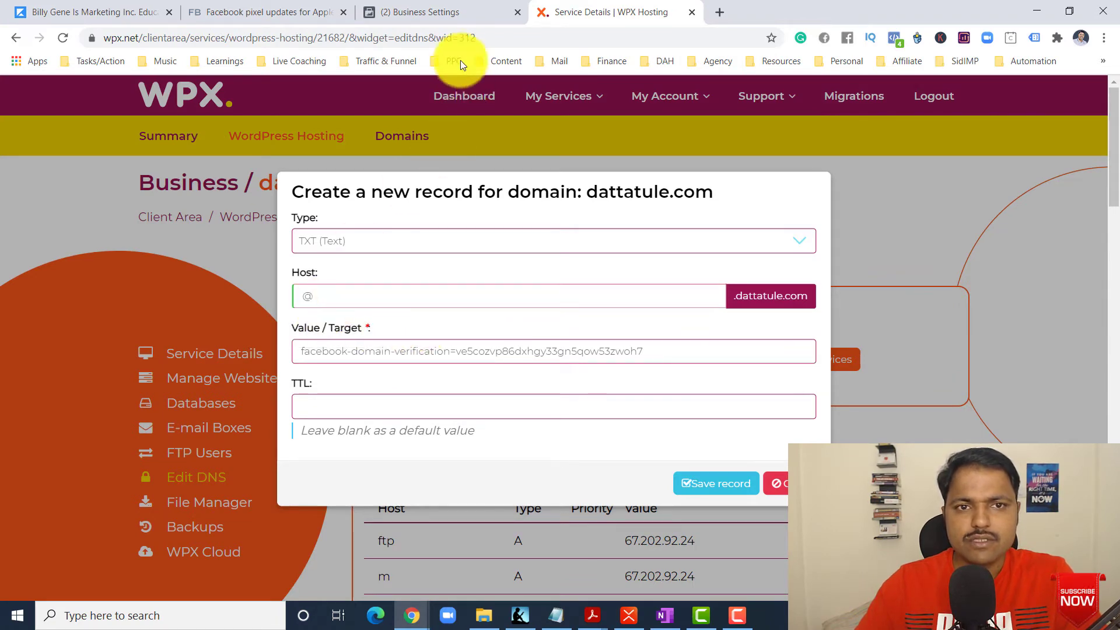
{"action": "left_click", "coordinate": [452, 16]}
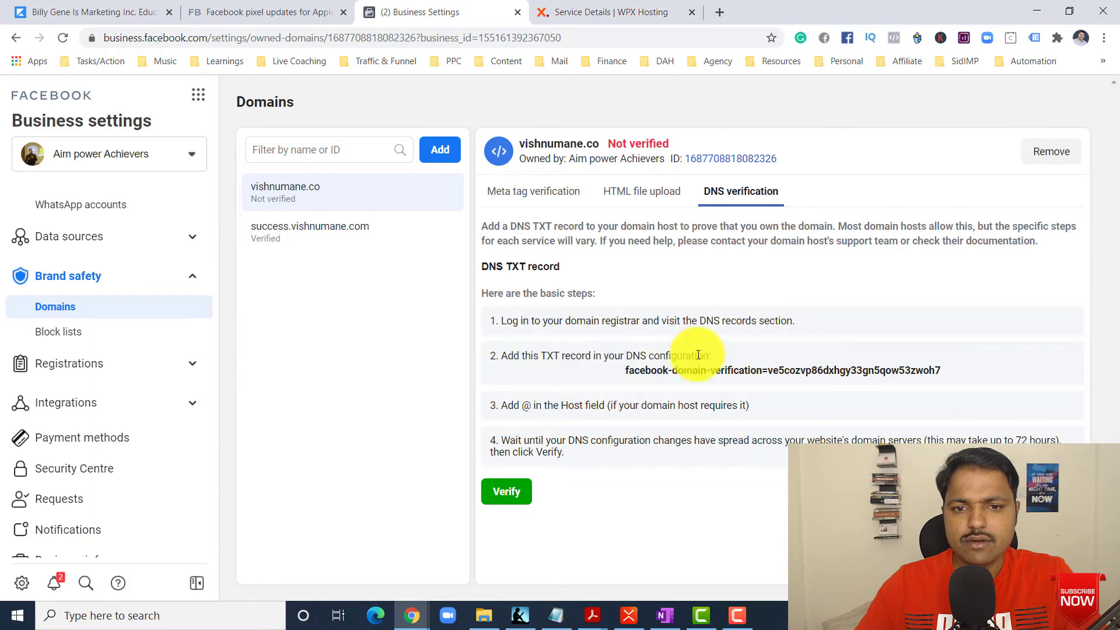
{"action": "double_click", "coordinate": [523, 405]}
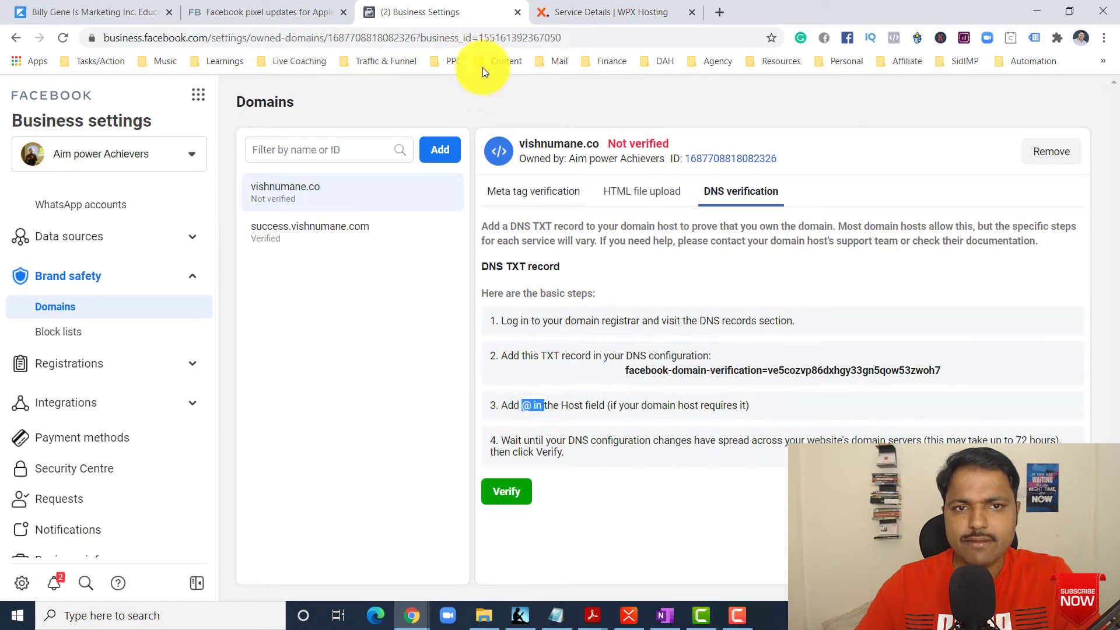
{"action": "left_click", "coordinate": [562, 12]}
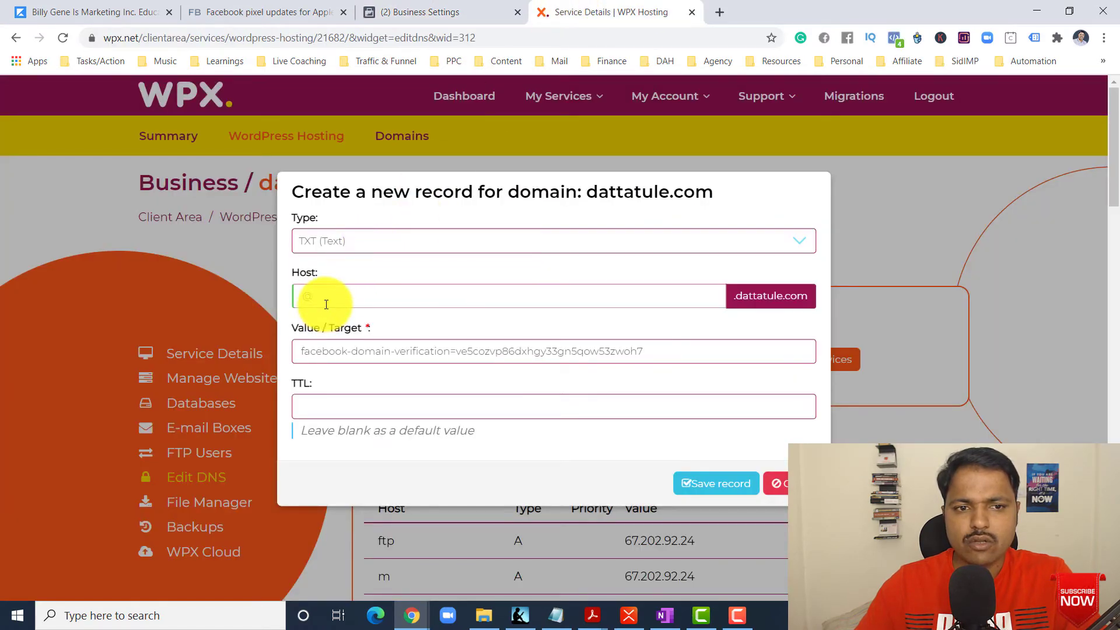
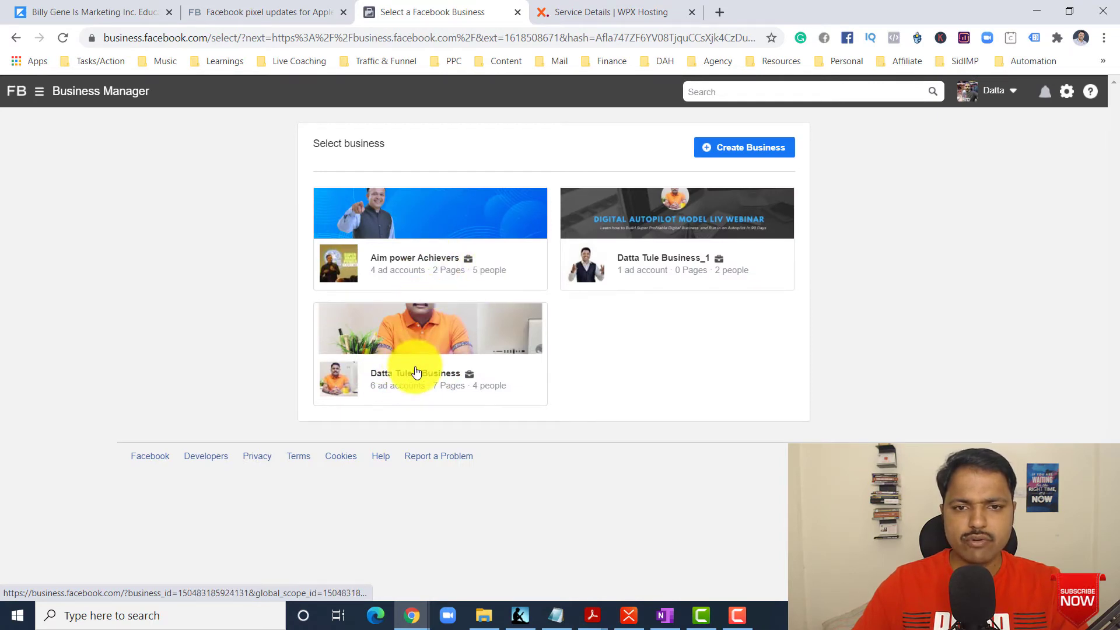
Select the Aim power Achievers business and display its domains under Brand safety in Business settings
{"action": "left_click", "coordinate": [434, 268]}
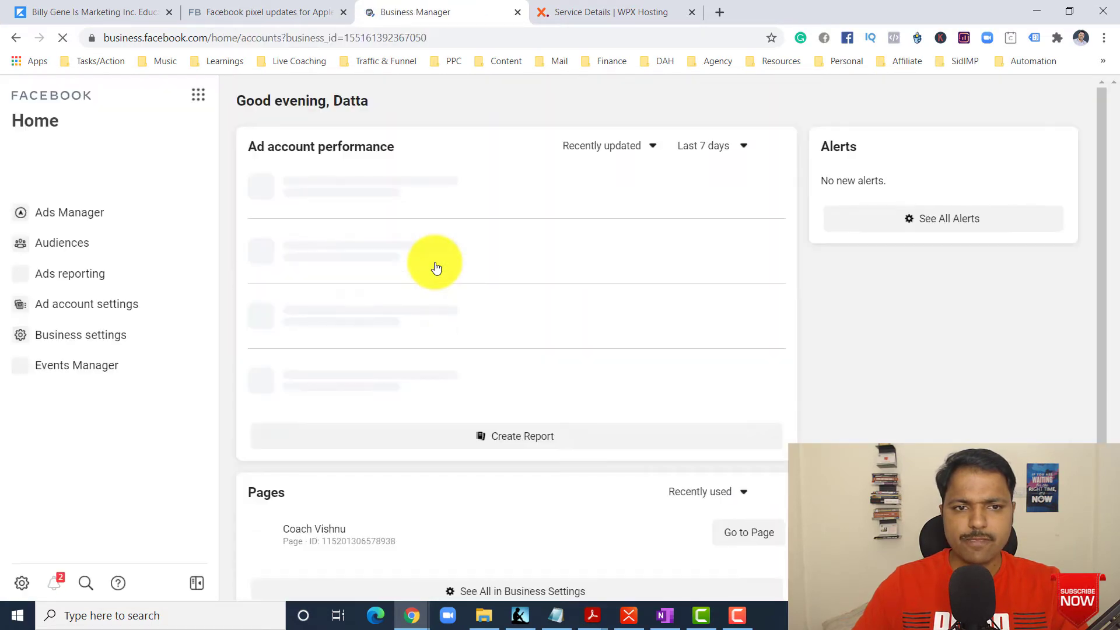
{"action": "left_click", "coordinate": [98, 343]}
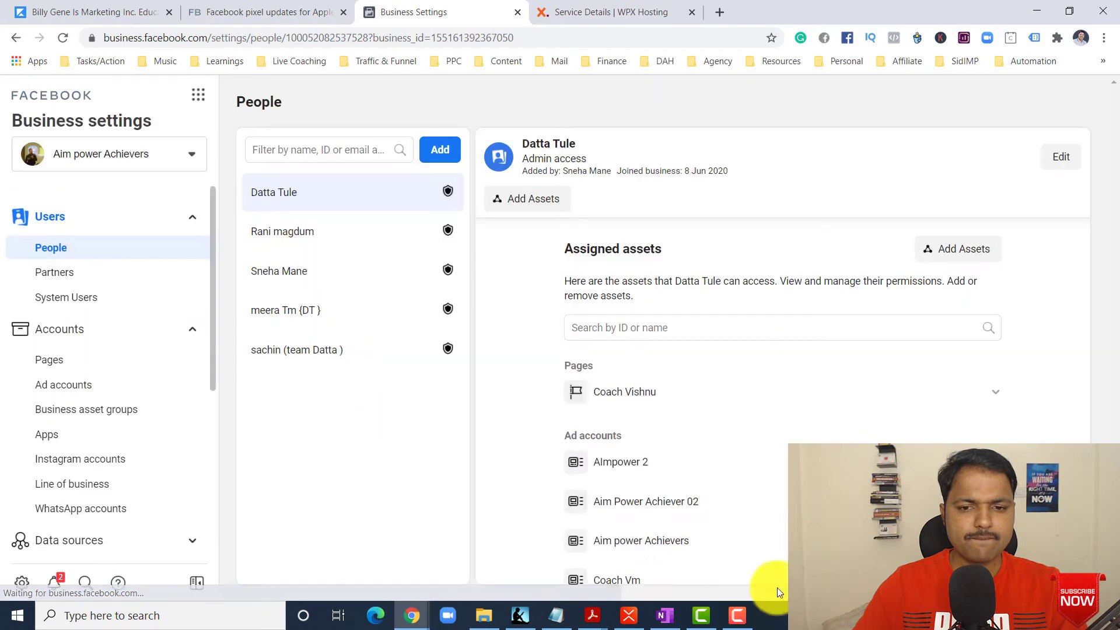
{"action": "left_click", "coordinate": [747, 622]}
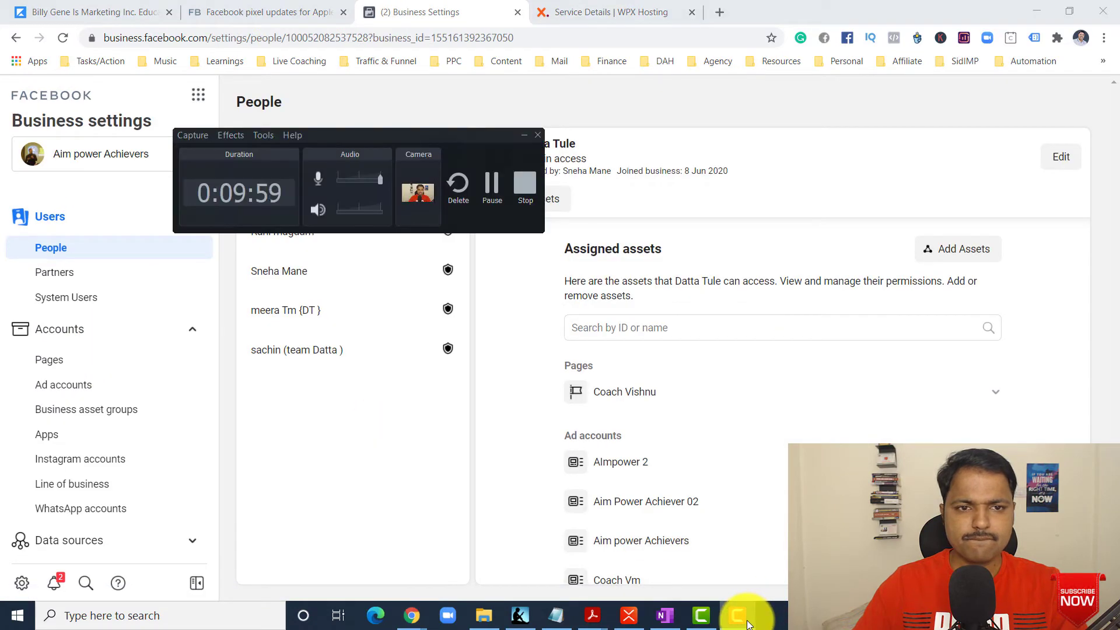
{"action": "left_click", "coordinate": [747, 622]}
{"action": "scroll", "coordinate": [99, 379], "scroll_direction": "down", "scroll_amount": 5}
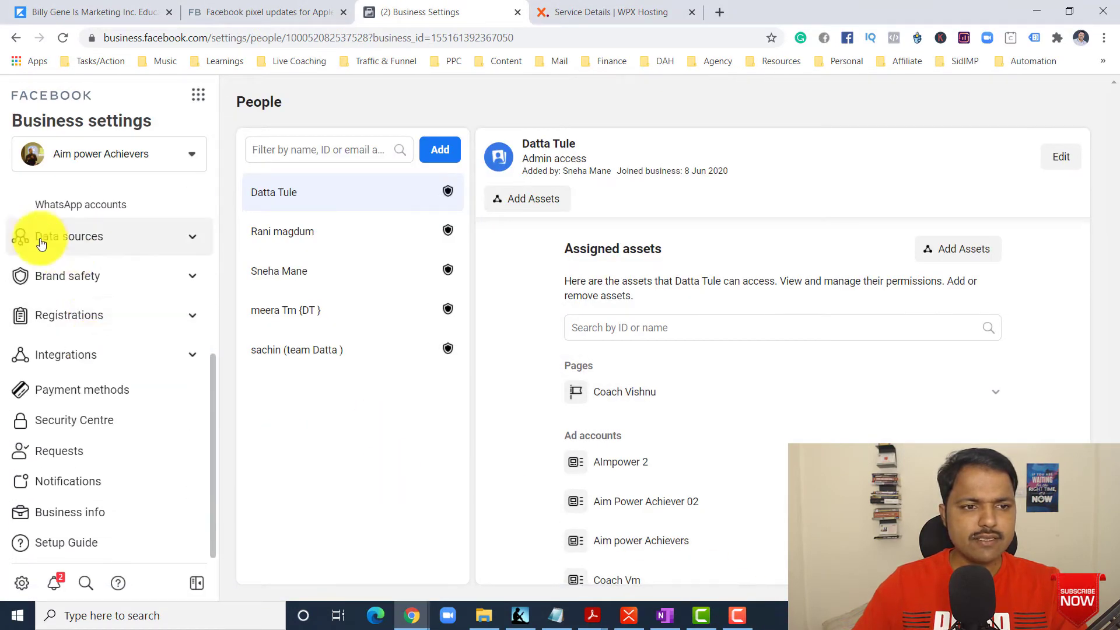
{"action": "left_click", "coordinate": [85, 279]}
{"action": "left_click", "coordinate": [75, 310]}
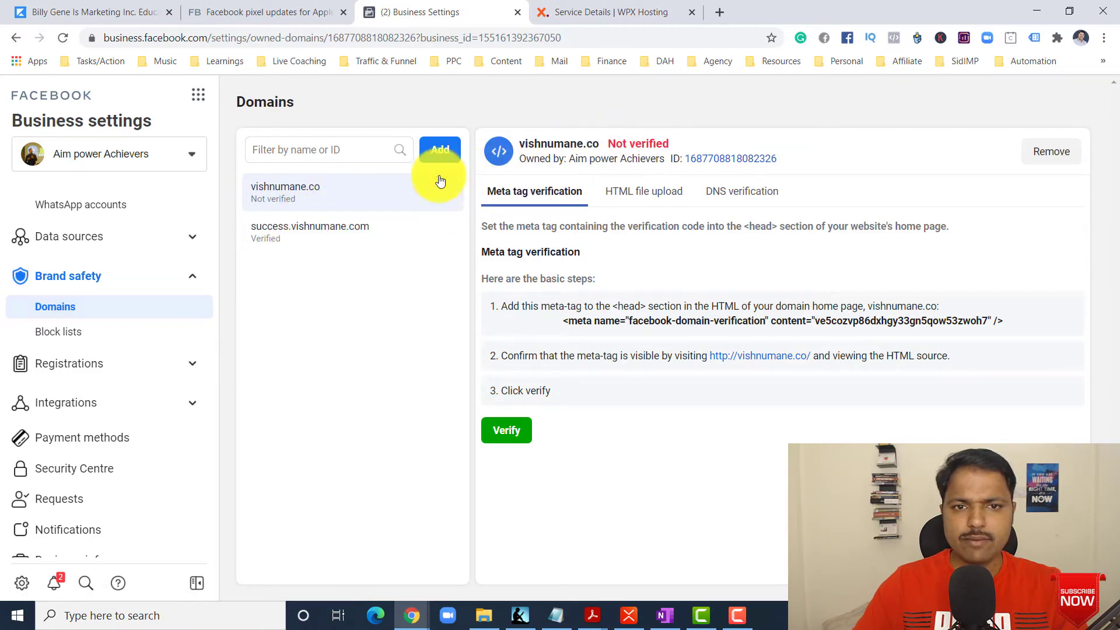
Inspect the verified domain's domain access and connected assets
{"action": "left_click", "coordinate": [337, 233]}
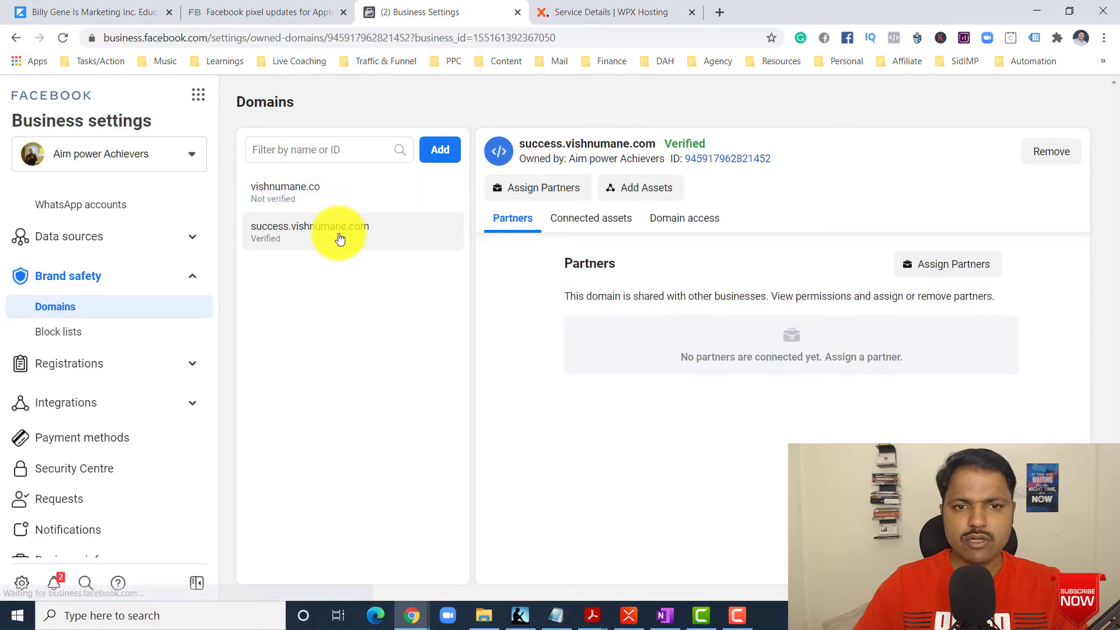
{"action": "left_click", "coordinate": [702, 227]}
{"action": "left_click", "coordinate": [554, 219]}
Compare the meta tag, HTML file upload and DNS verification methods for the unverified domain
{"action": "left_click", "coordinate": [318, 187]}
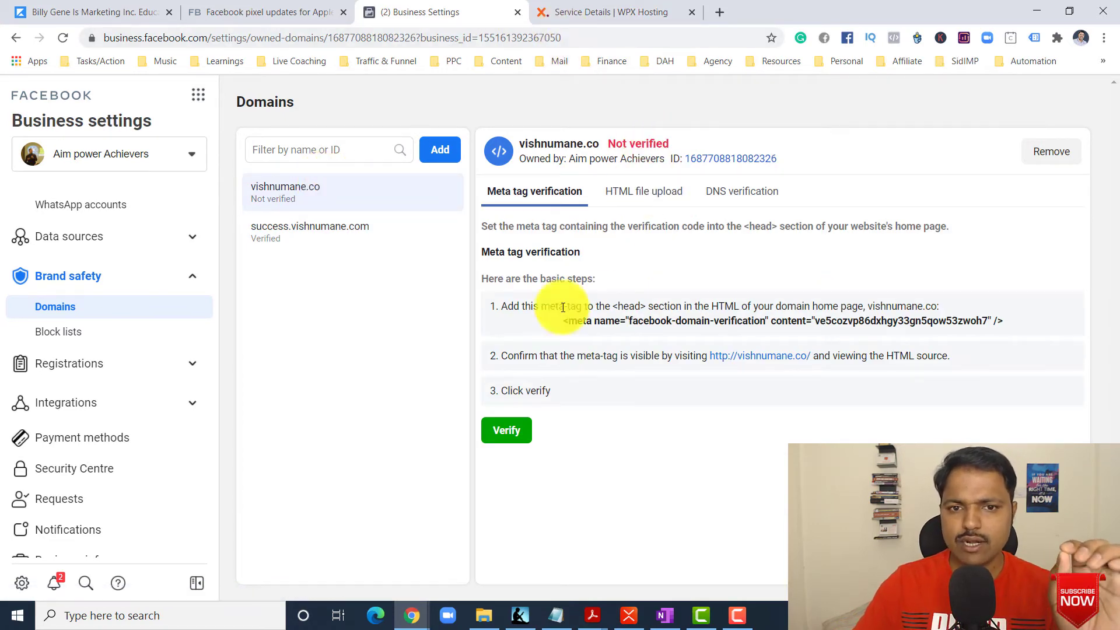
{"action": "left_click", "coordinate": [645, 192]}
{"action": "left_click", "coordinate": [563, 199]}
{"action": "left_click", "coordinate": [670, 195]}
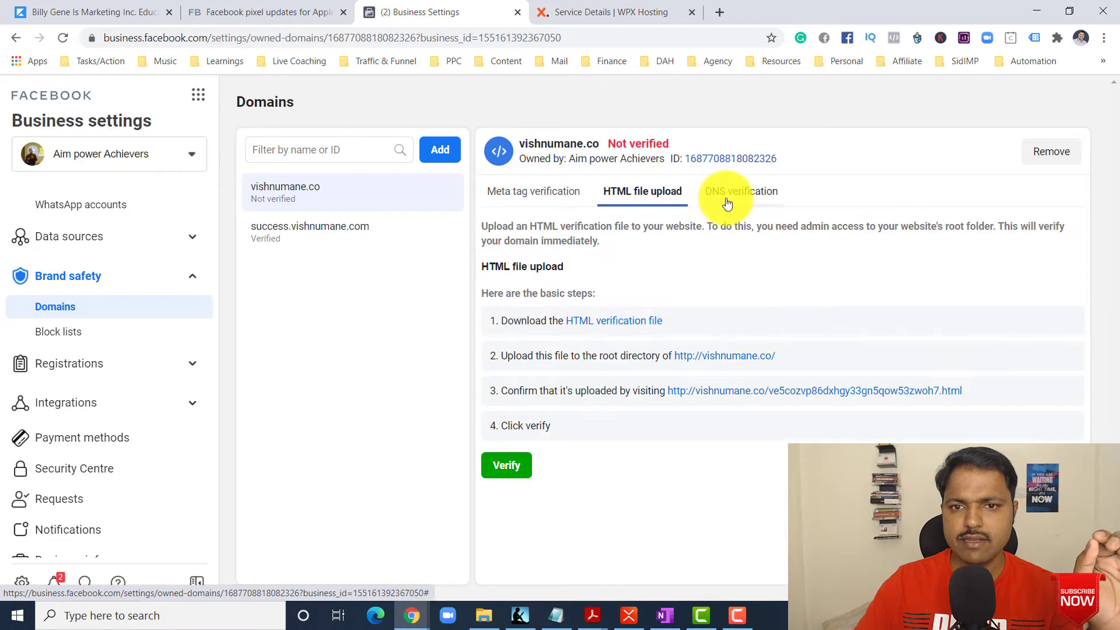
{"action": "left_click", "coordinate": [726, 201]}
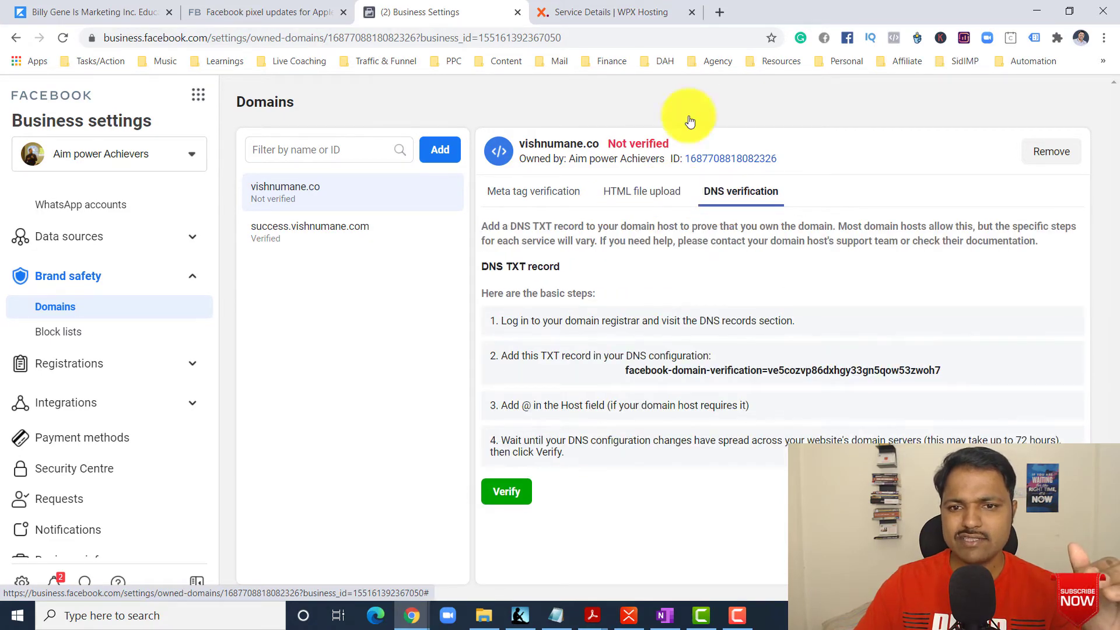
Review the DNS TXT record instructions against the host's DNS editor, copying the TXT value, and request verification of the unverified domain
{"action": "left_click", "coordinate": [612, 13]}
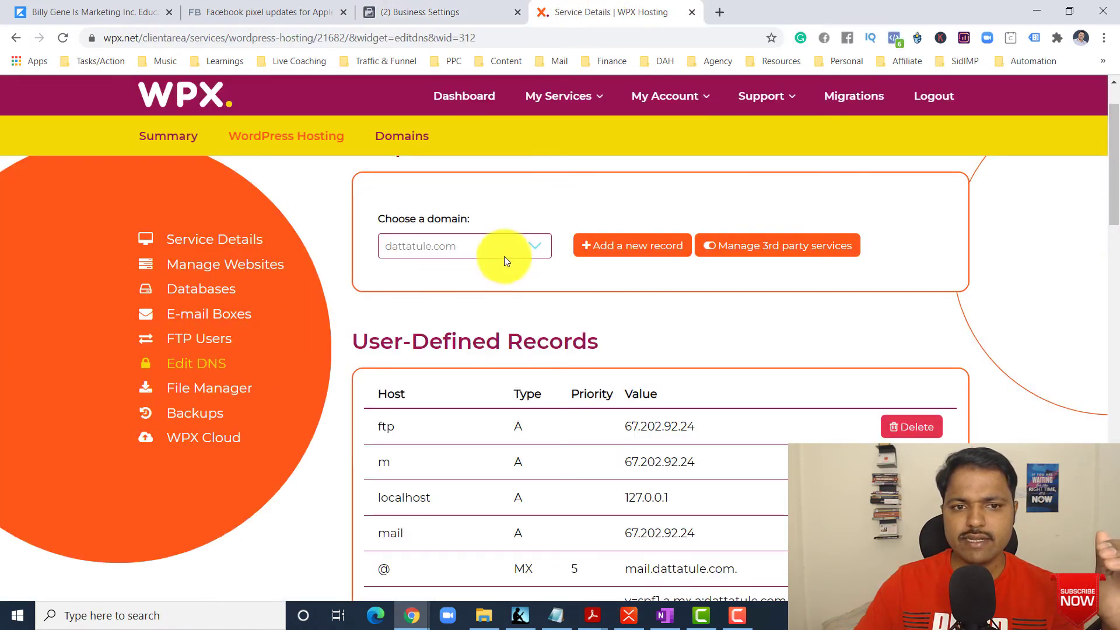
{"action": "left_click", "coordinate": [443, 12]}
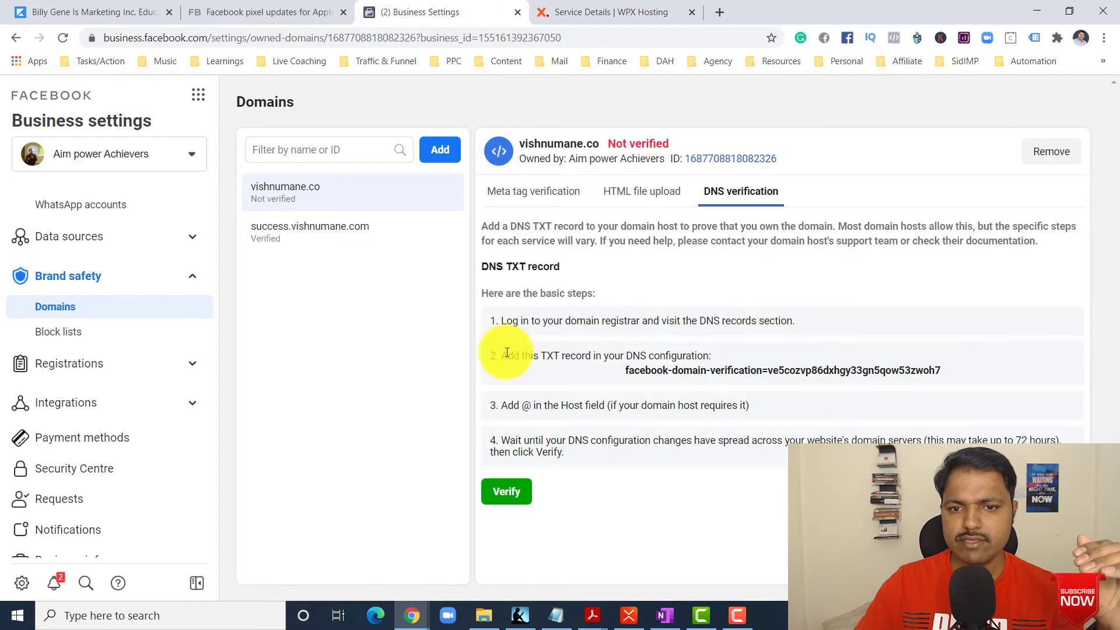
{"action": "left_click_drag", "start_coordinate": [503, 355], "coordinate": [532, 348]}
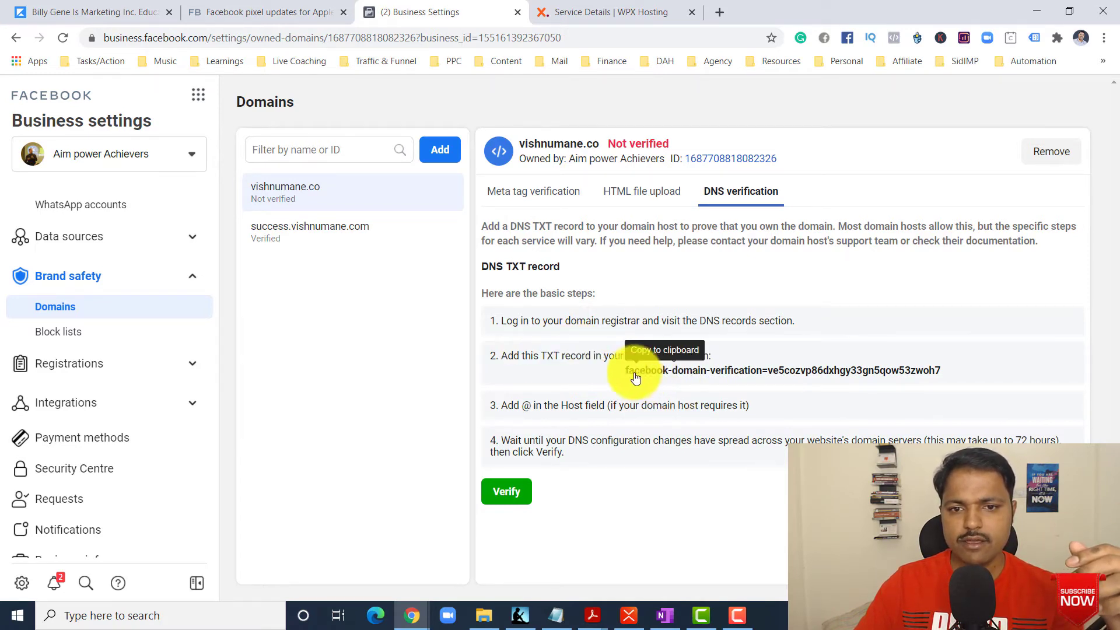
{"action": "double_click", "coordinate": [524, 405]}
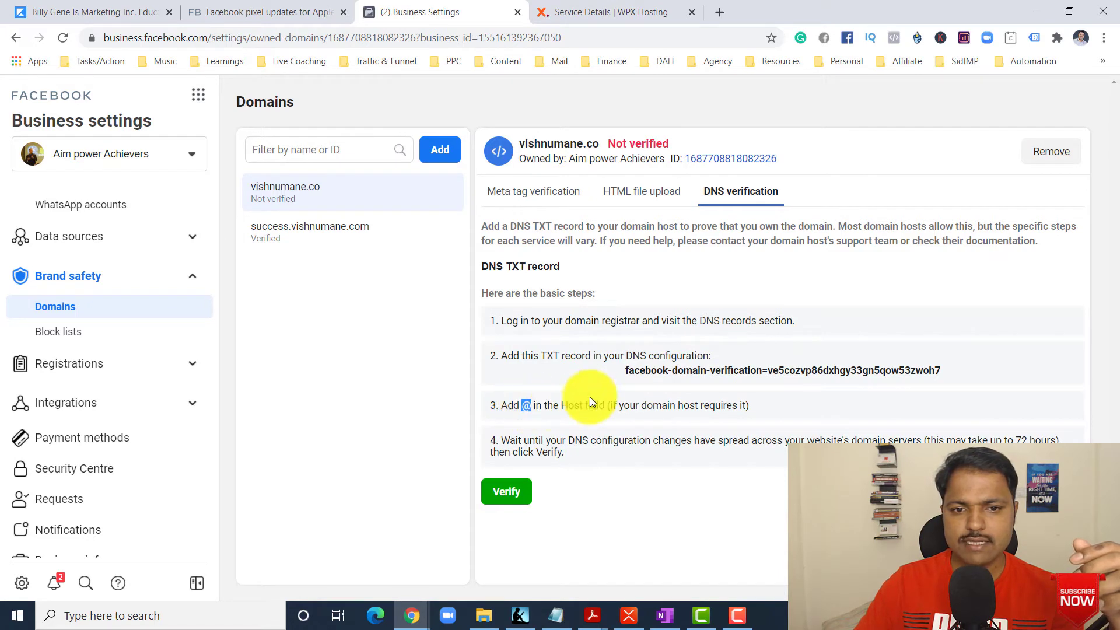
{"action": "left_click", "coordinate": [939, 371]}
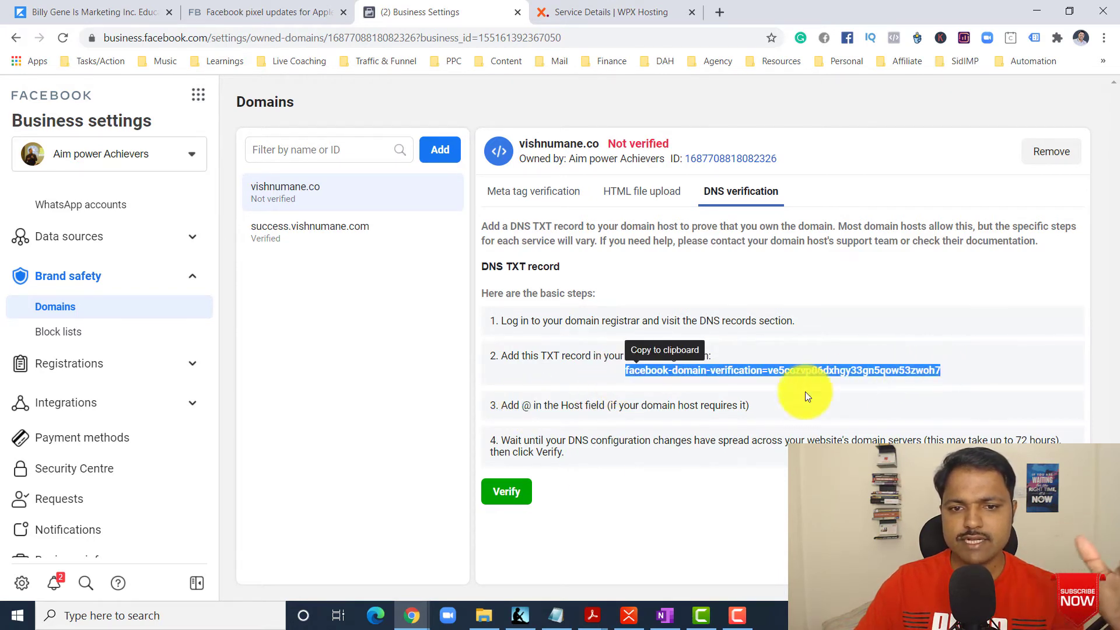
{"action": "left_click", "coordinate": [512, 497]}
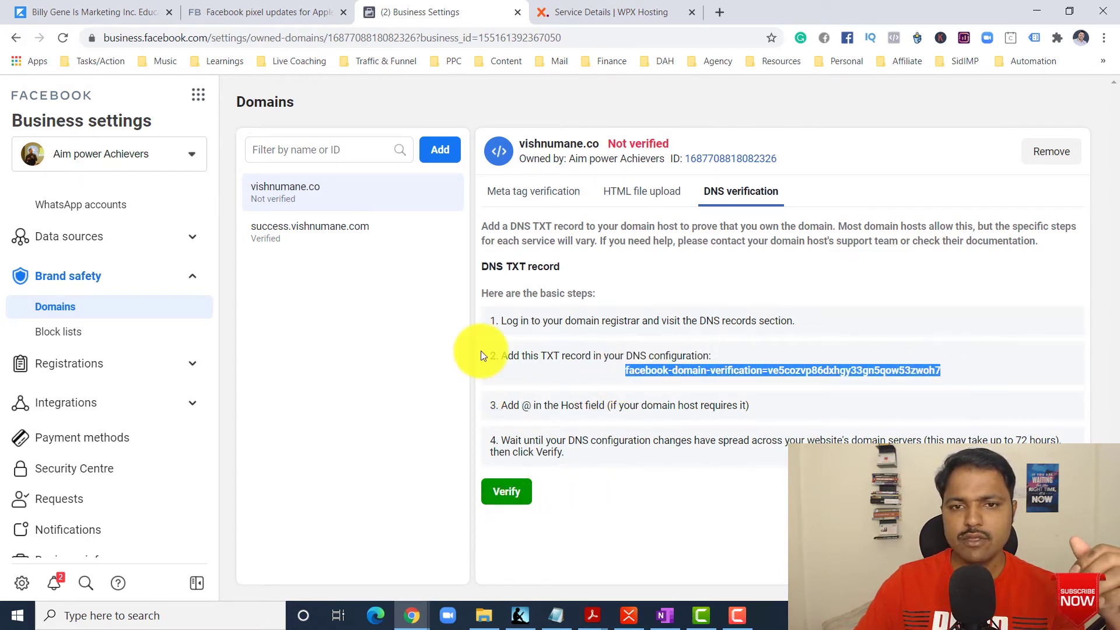
Display the details of the verified domain in the Domains list
{"action": "left_click", "coordinate": [321, 239]}
{"action": "left_click_drag", "start_coordinate": [721, 144], "coordinate": [524, 143]}
{"action": "left_click", "coordinate": [760, 209]}
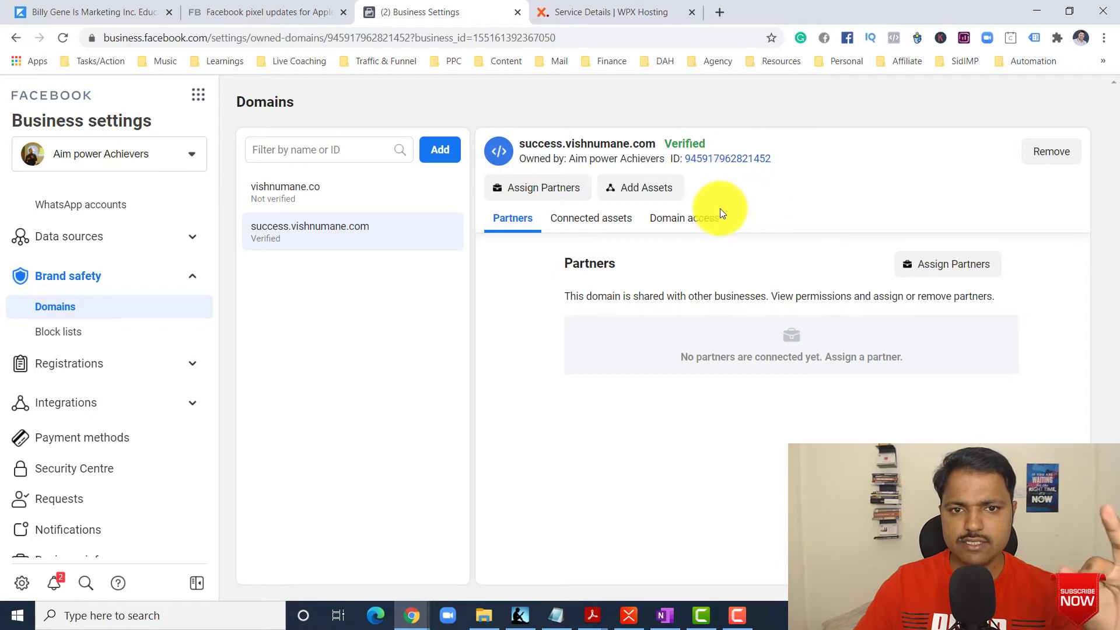
Switch to the XMind mind map and expand branch 2 under Actions
{"action": "left_click", "coordinate": [629, 615]}
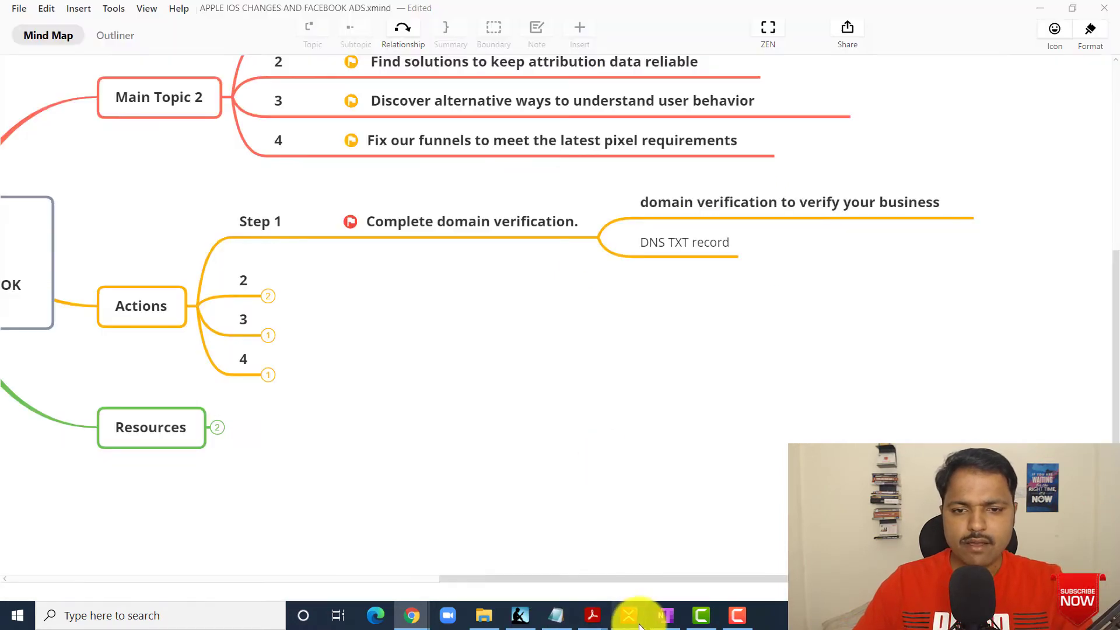
{"action": "left_click", "coordinate": [268, 297]}
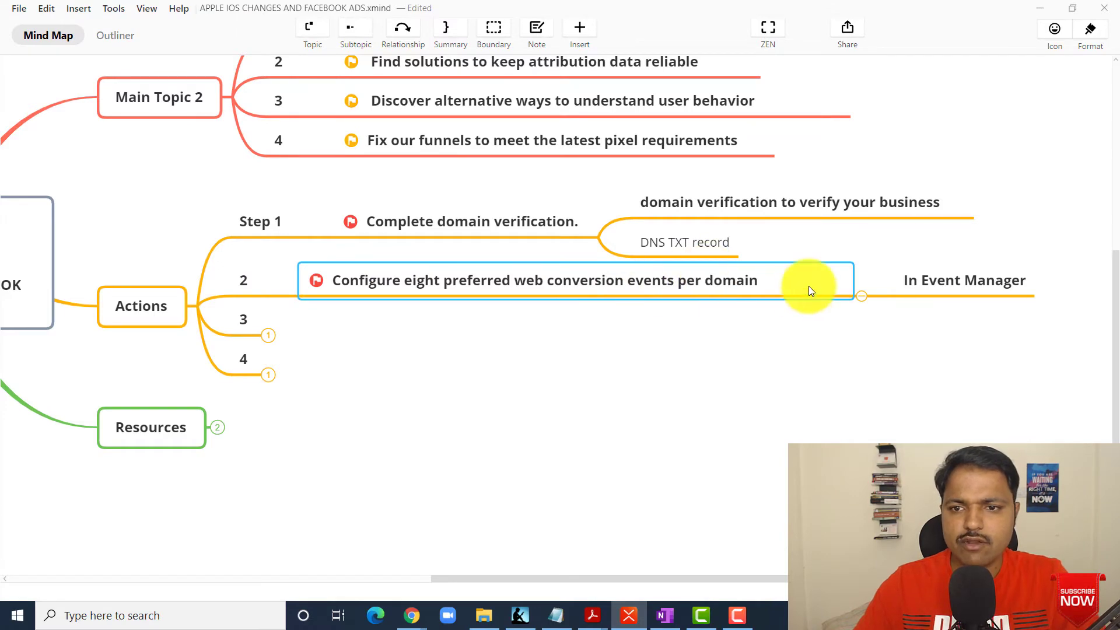
Switch back to Business settings in Chrome and review the verified domain's partners, connected assets and the pages offered for adding
{"action": "key", "text": "alt+Tab"}
{"action": "left_click", "coordinate": [605, 229]}
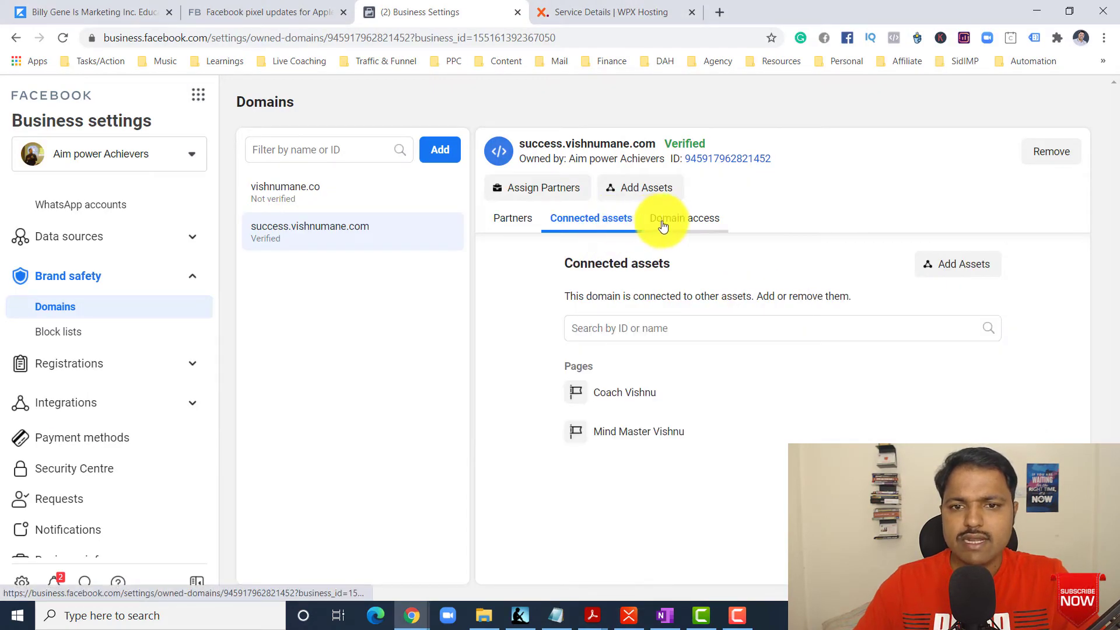
{"action": "left_click", "coordinate": [682, 227]}
{"action": "left_click", "coordinate": [560, 230]}
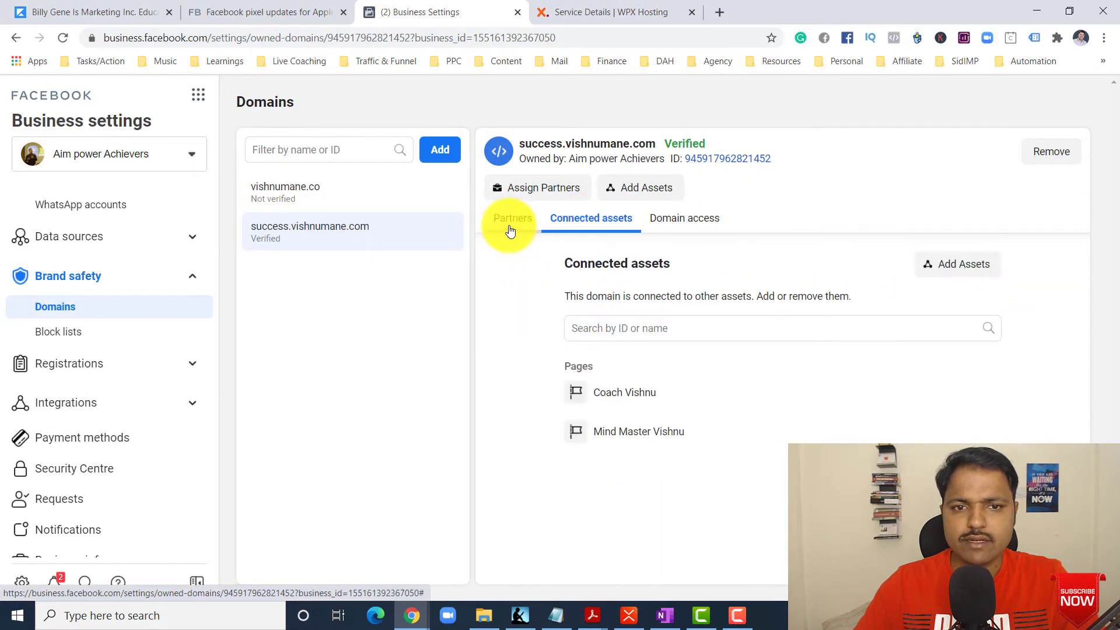
{"action": "left_click", "coordinate": [510, 230]}
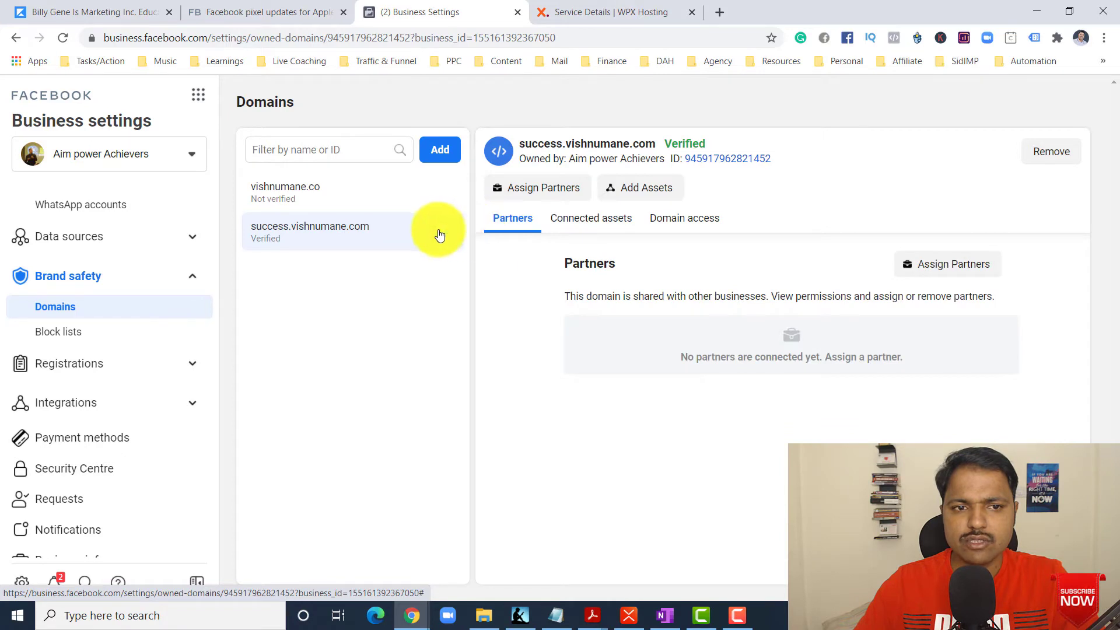
{"action": "left_click", "coordinate": [604, 230]}
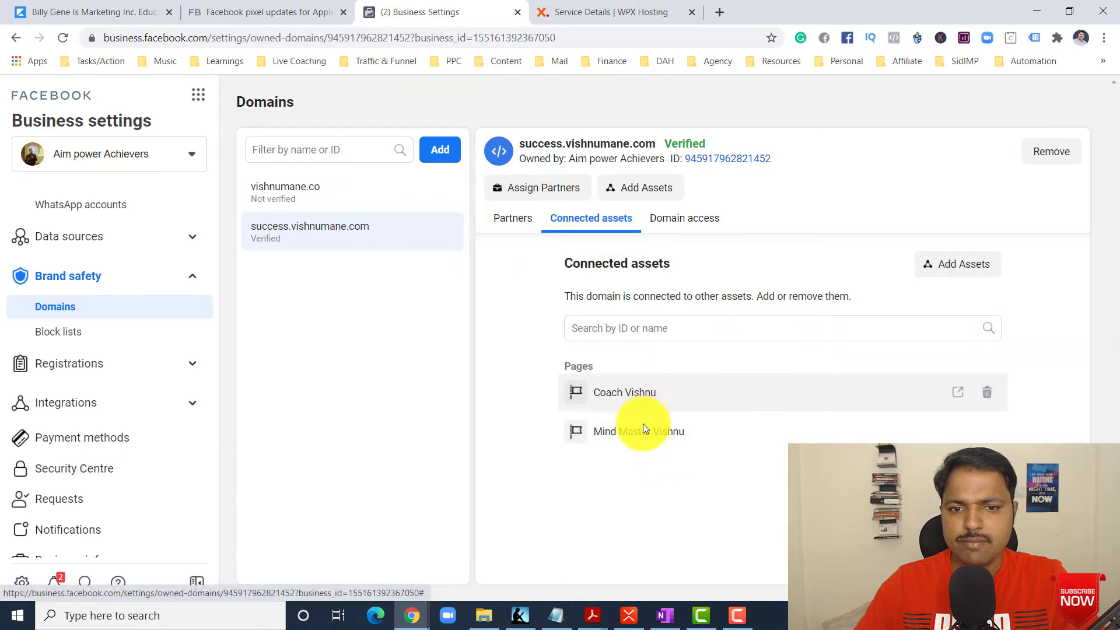
{"action": "left_click", "coordinate": [954, 264]}
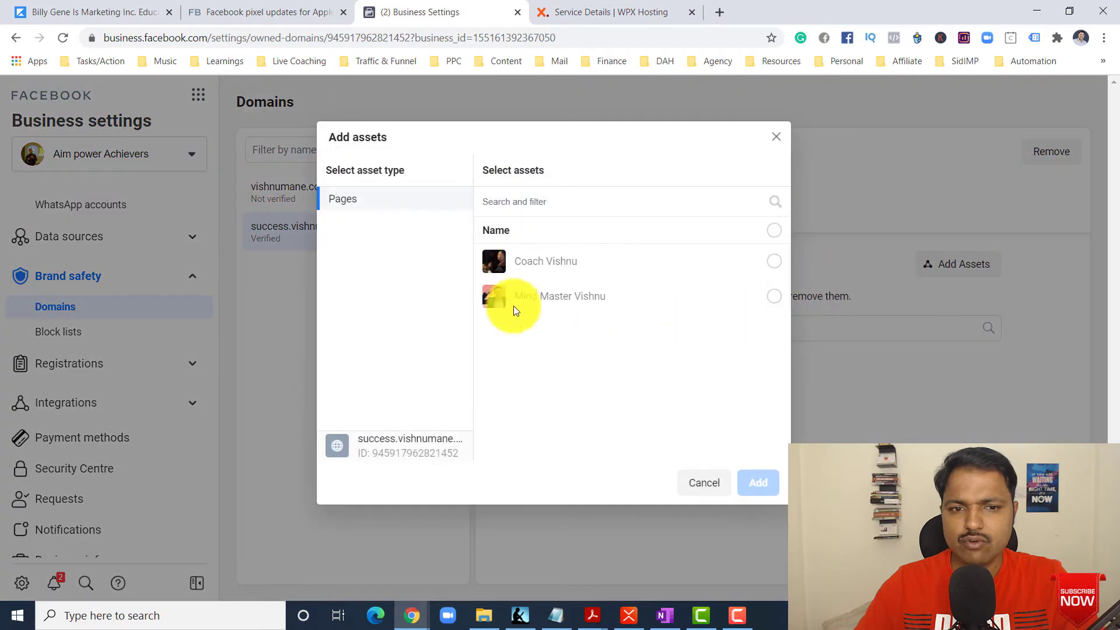
{"action": "left_click", "coordinate": [778, 142]}
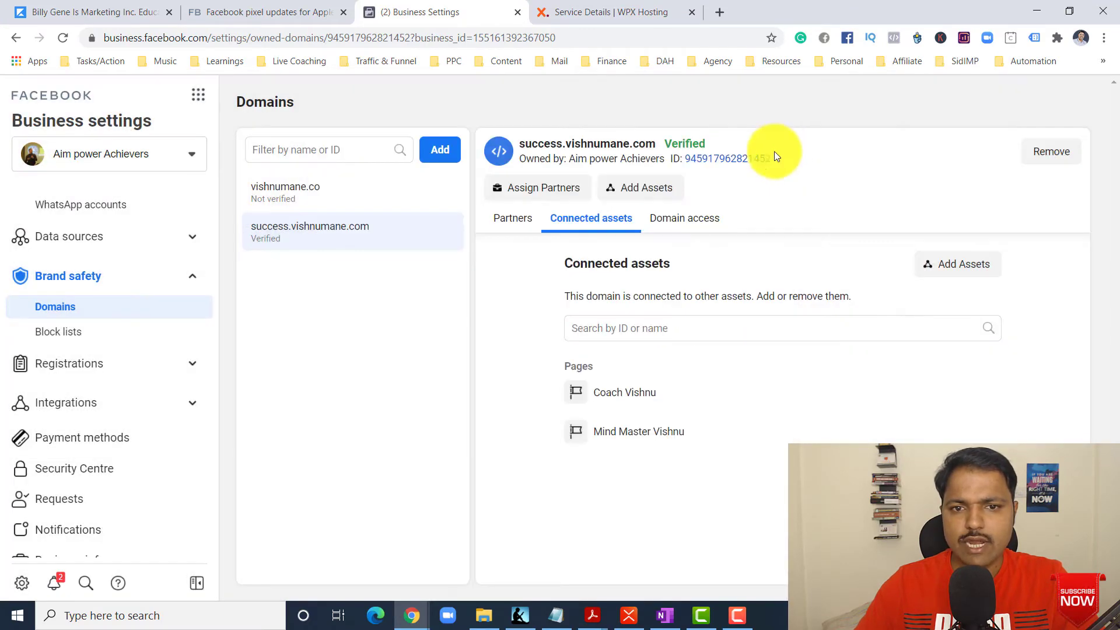
Examine the verified domain's ad link editing permissions and linked pages, and return to its partners
{"action": "left_click", "coordinate": [704, 224]}
{"action": "scroll", "coordinate": [765, 377], "scroll_direction": "down", "scroll_amount": 4}
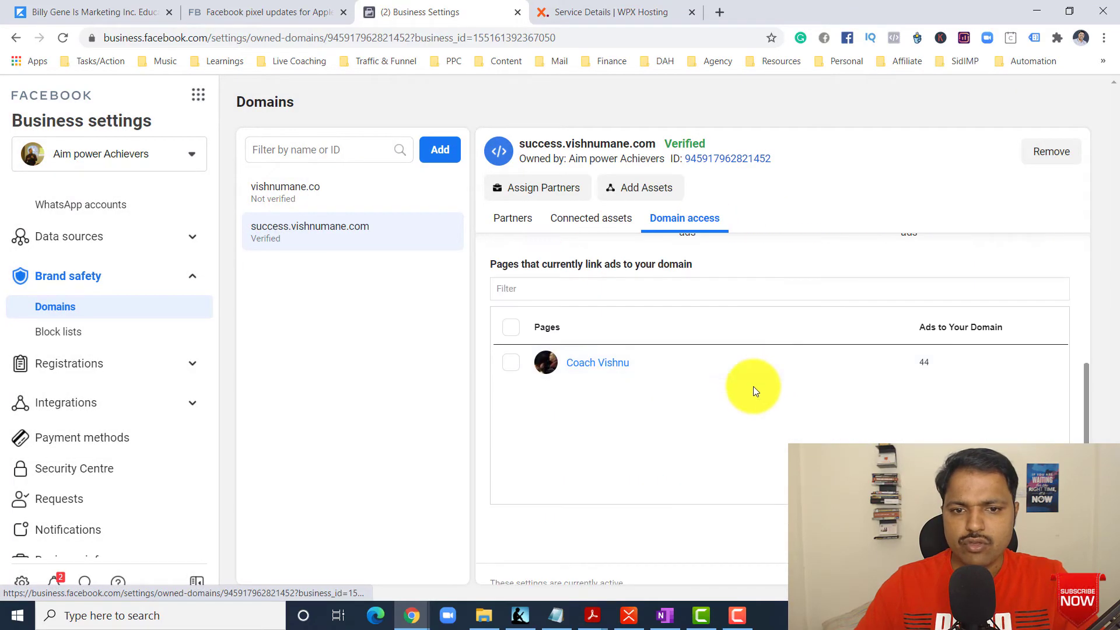
{"action": "scroll", "coordinate": [630, 342], "scroll_direction": "up", "scroll_amount": 4}
{"action": "scroll", "coordinate": [762, 317], "scroll_direction": "down", "scroll_amount": 4}
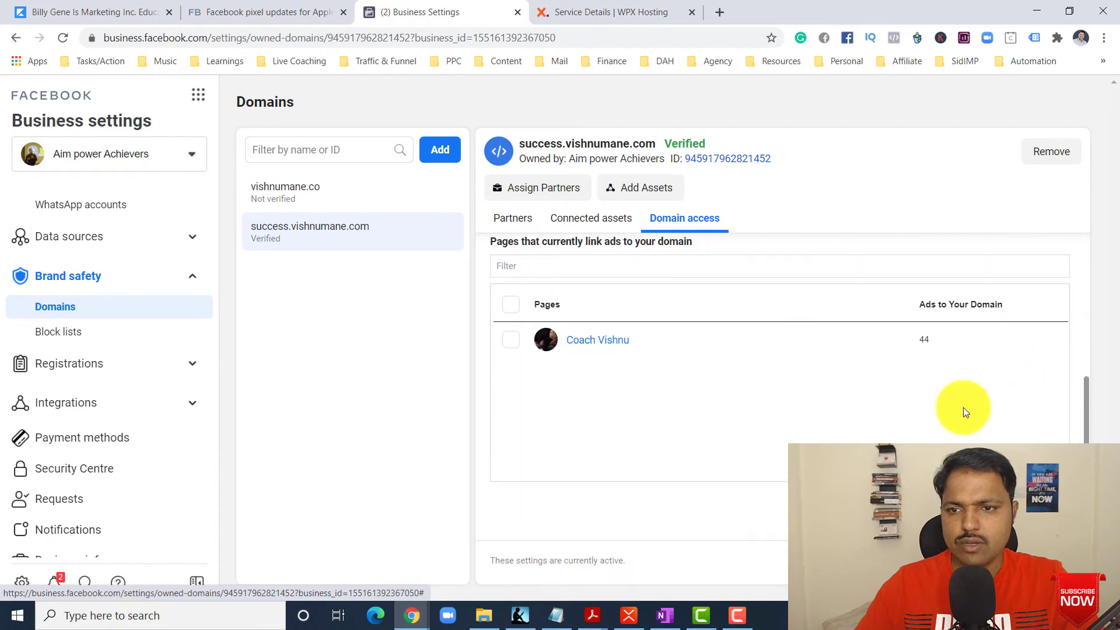
{"action": "scroll", "coordinate": [939, 379], "scroll_direction": "up", "scroll_amount": 4}
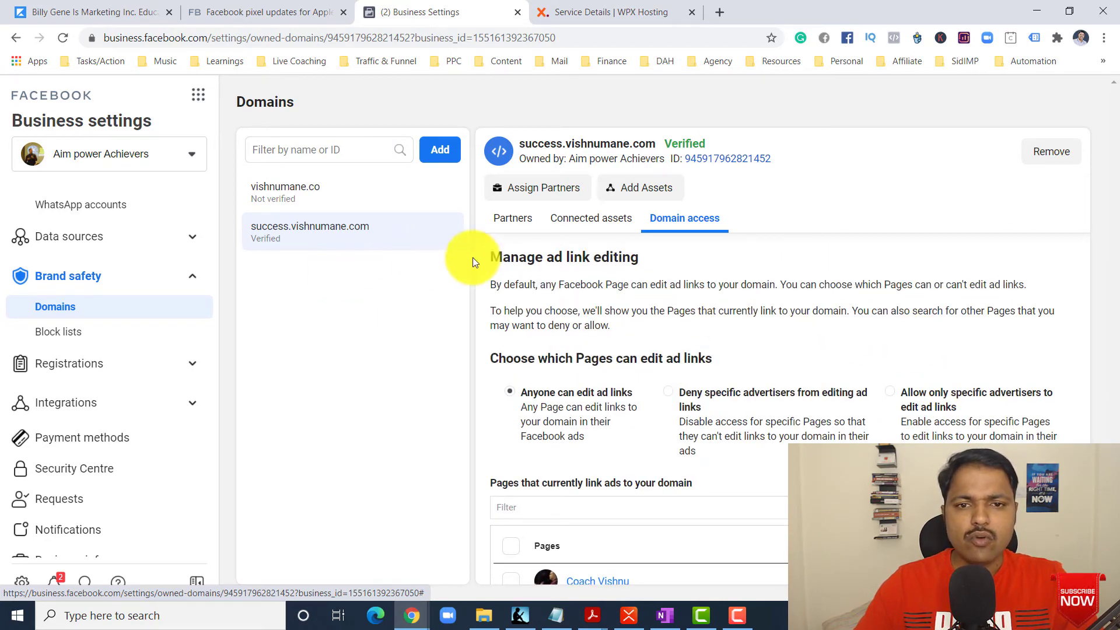
{"action": "left_click", "coordinate": [522, 220]}
Check action 2 in the mind map and display the business's pixels under Data sources in Business settings
{"action": "key", "text": "alt+Tab"}
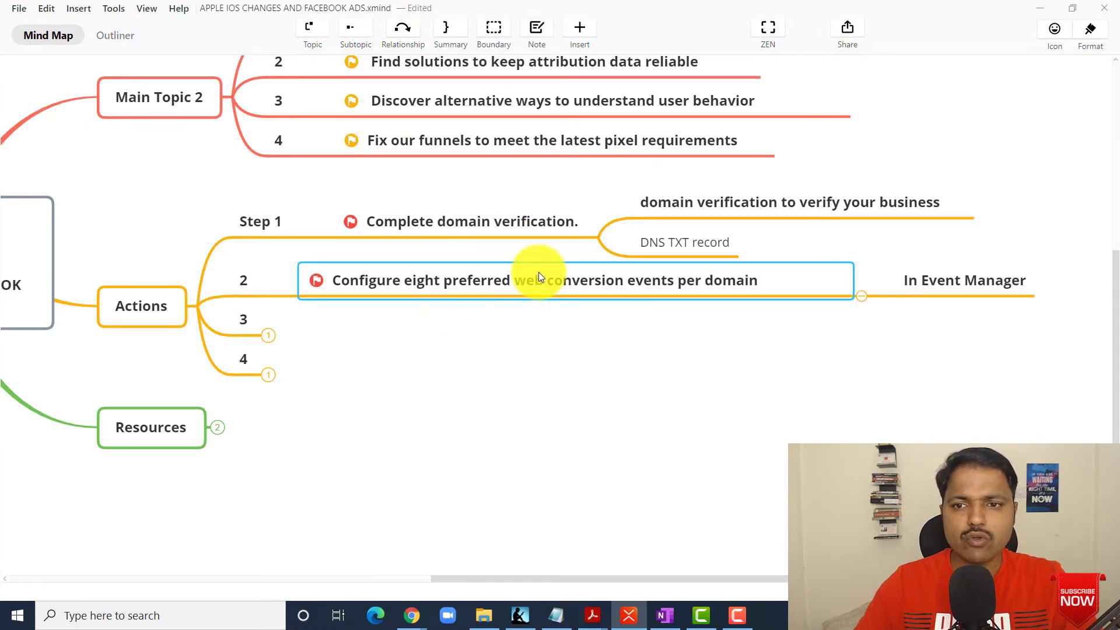
{"action": "key", "text": "alt+Tab"}
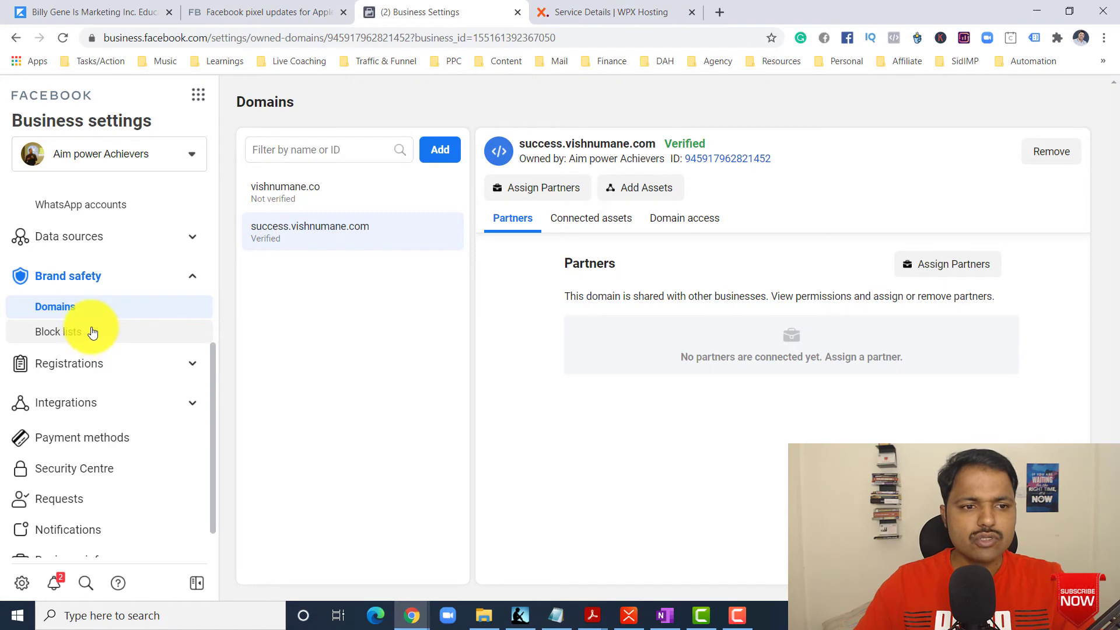
{"action": "scroll", "coordinate": [120, 393], "scroll_direction": "down", "scroll_amount": 1}
{"action": "scroll", "coordinate": [130, 379], "scroll_direction": "up", "scroll_amount": 5}
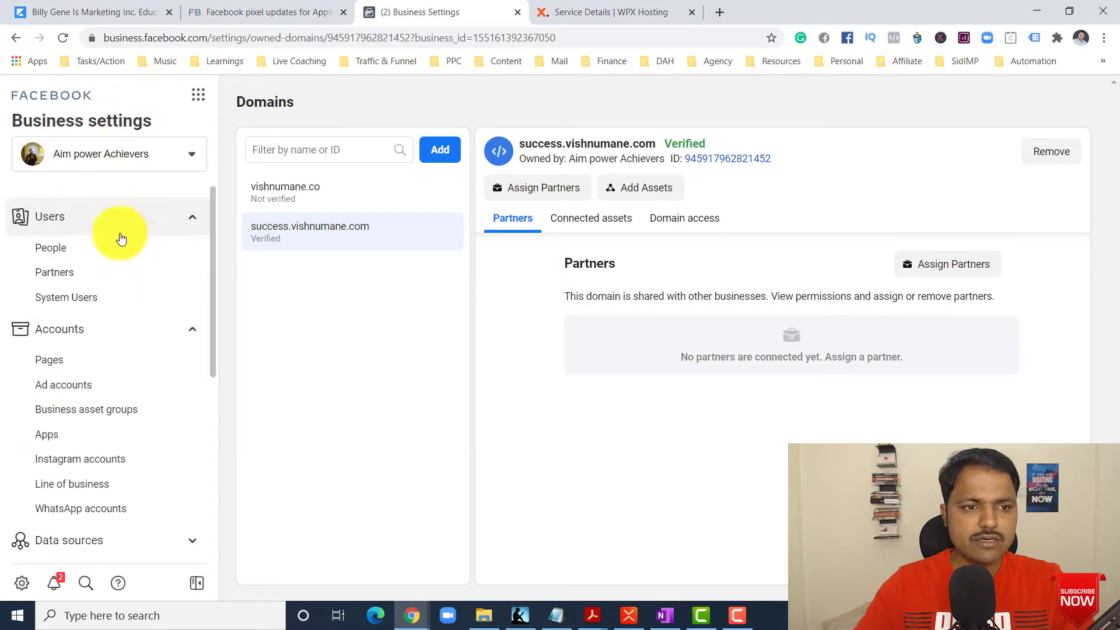
{"action": "scroll", "coordinate": [97, 309], "scroll_direction": "down", "scroll_amount": 3}
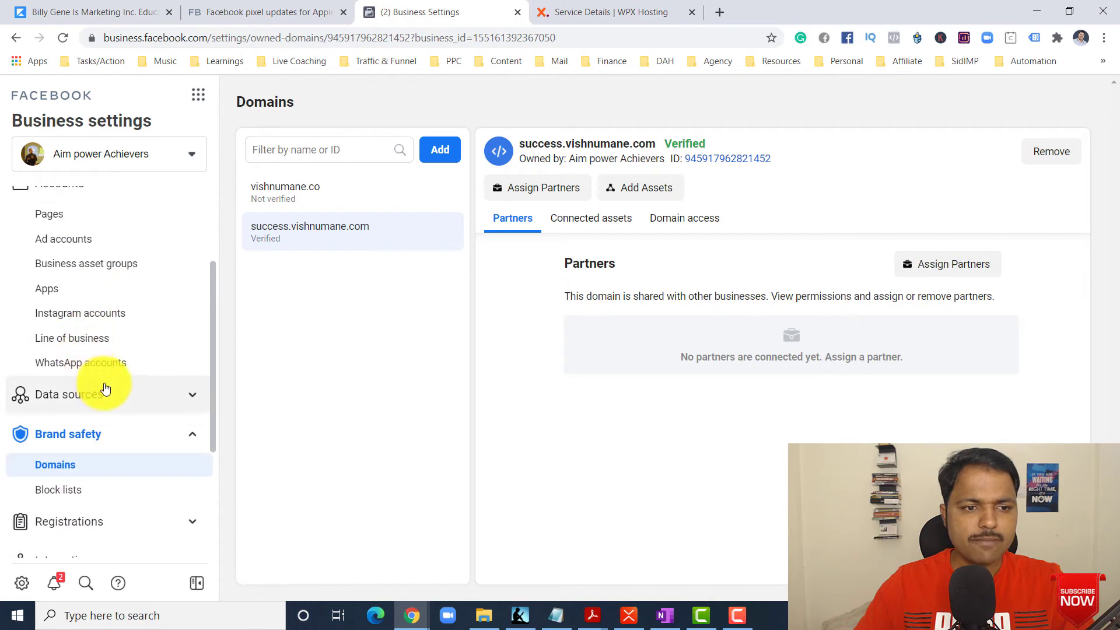
{"action": "scroll", "coordinate": [105, 385], "scroll_direction": "down", "scroll_amount": 3}
{"action": "scroll", "coordinate": [114, 387], "scroll_direction": "up", "scroll_amount": 5}
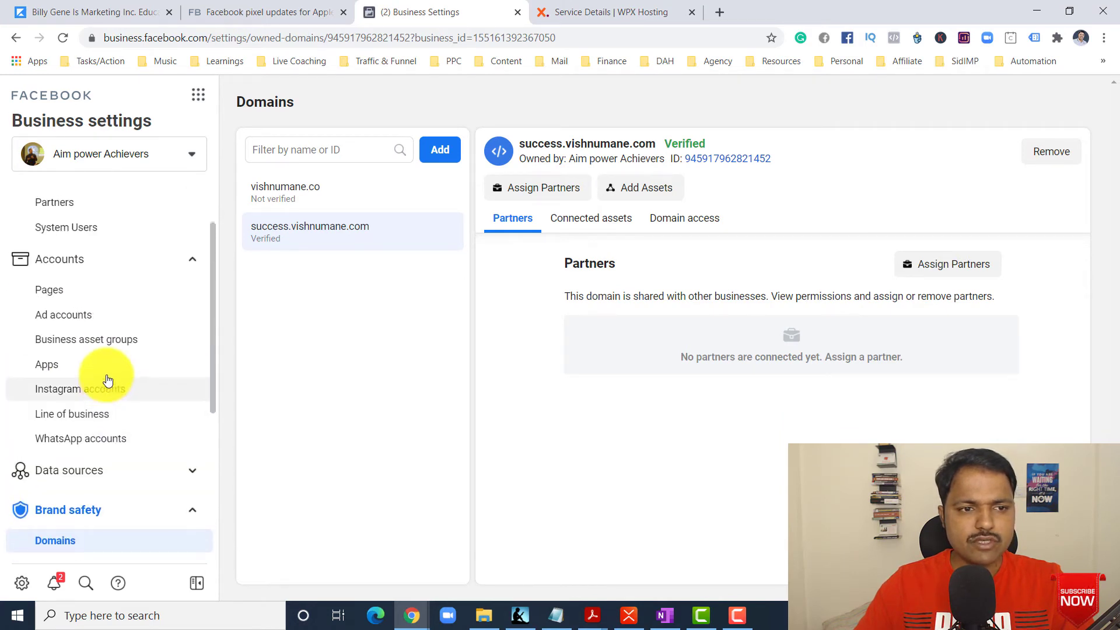
{"action": "scroll", "coordinate": [107, 378], "scroll_direction": "up", "scroll_amount": 1}
{"action": "scroll", "coordinate": [107, 374], "scroll_direction": "down", "scroll_amount": 4}
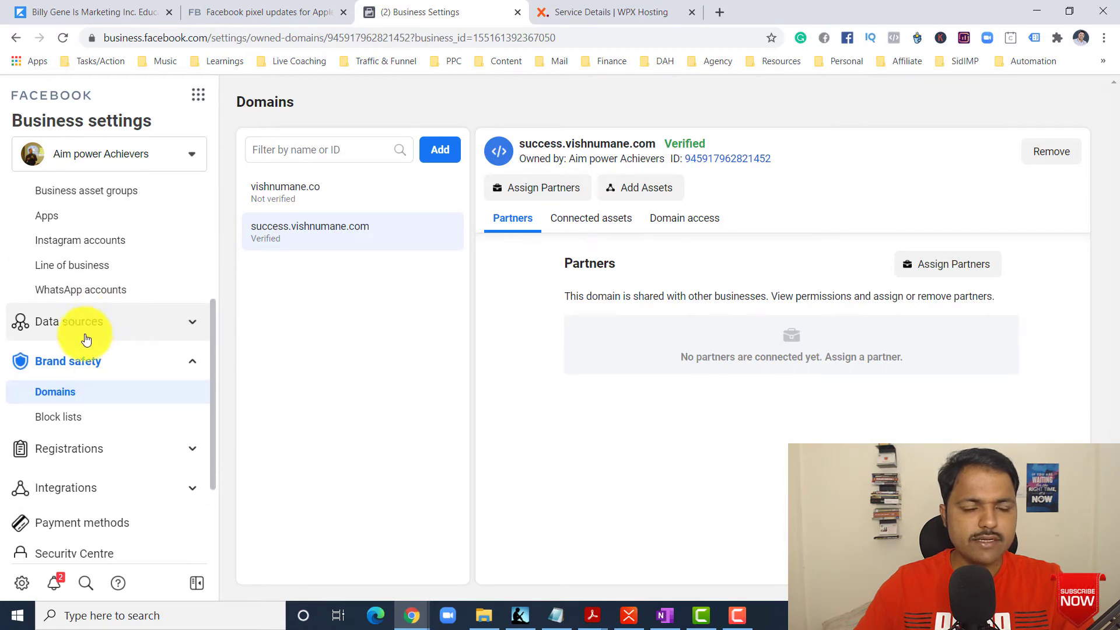
{"action": "left_click", "coordinate": [92, 318]}
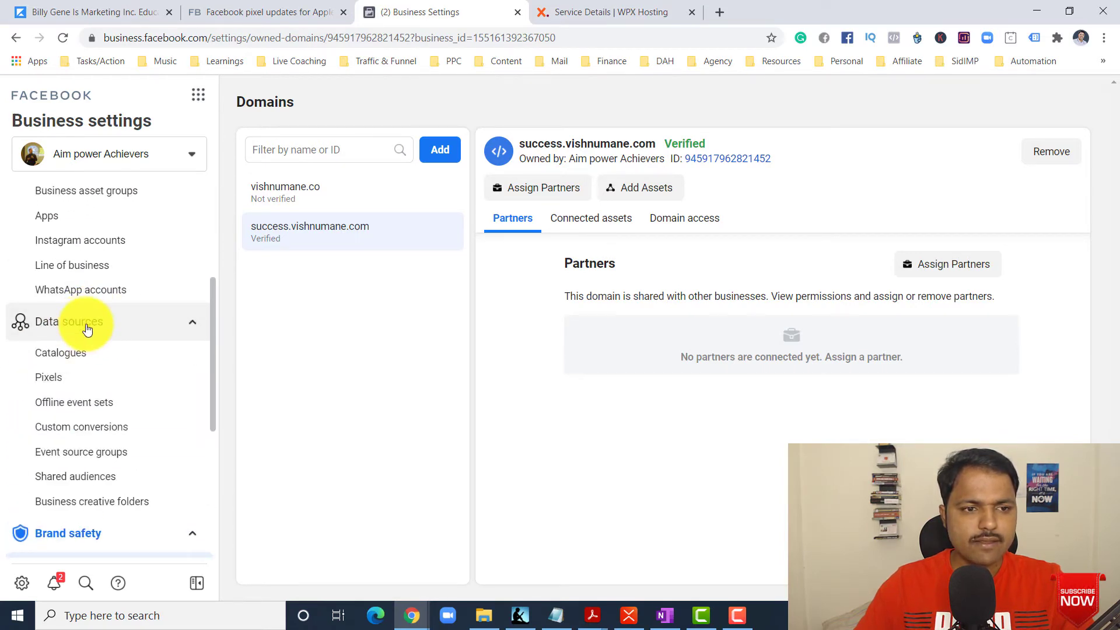
{"action": "scroll", "coordinate": [111, 378], "scroll_direction": "down", "scroll_amount": 1}
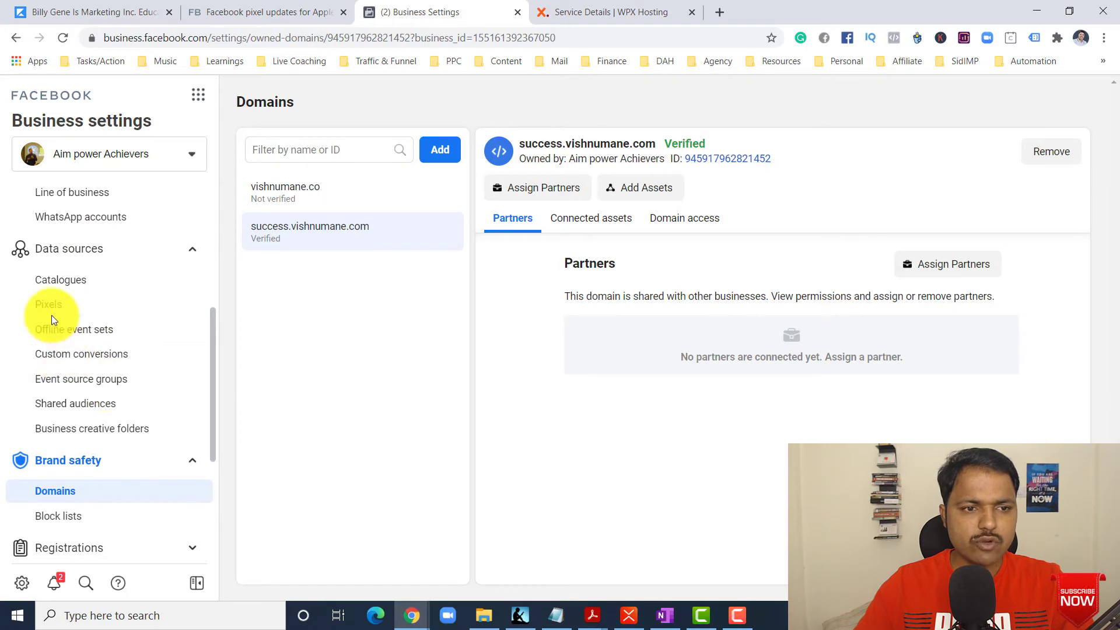
{"action": "left_click", "coordinate": [68, 306]}
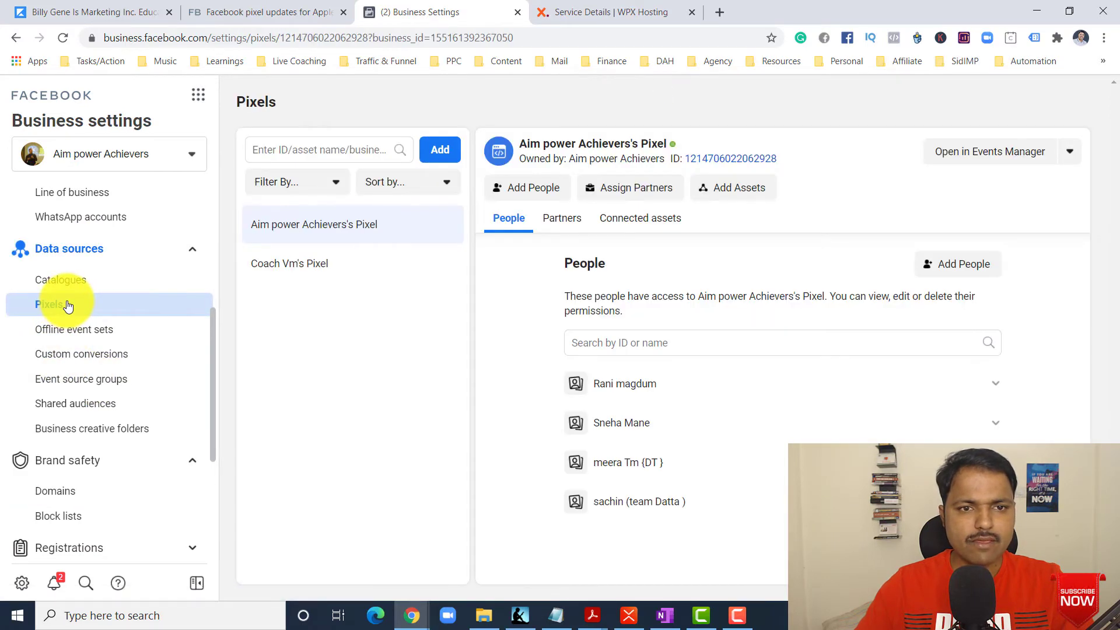
{"action": "left_click", "coordinate": [324, 263]}
{"action": "left_click", "coordinate": [331, 235]}
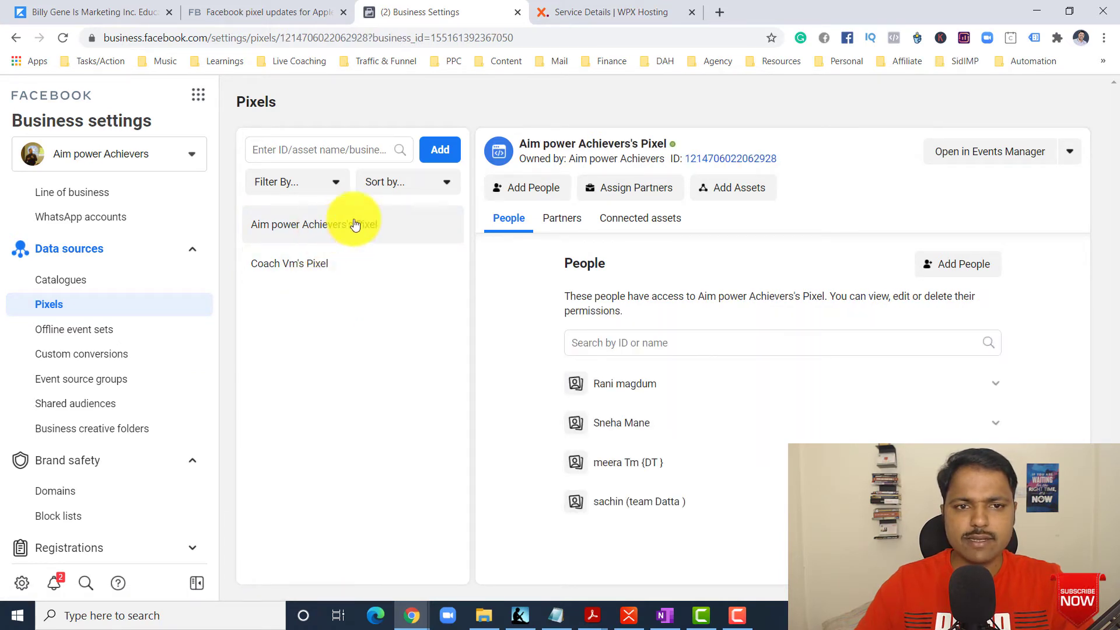
{"action": "left_click", "coordinate": [317, 263]}
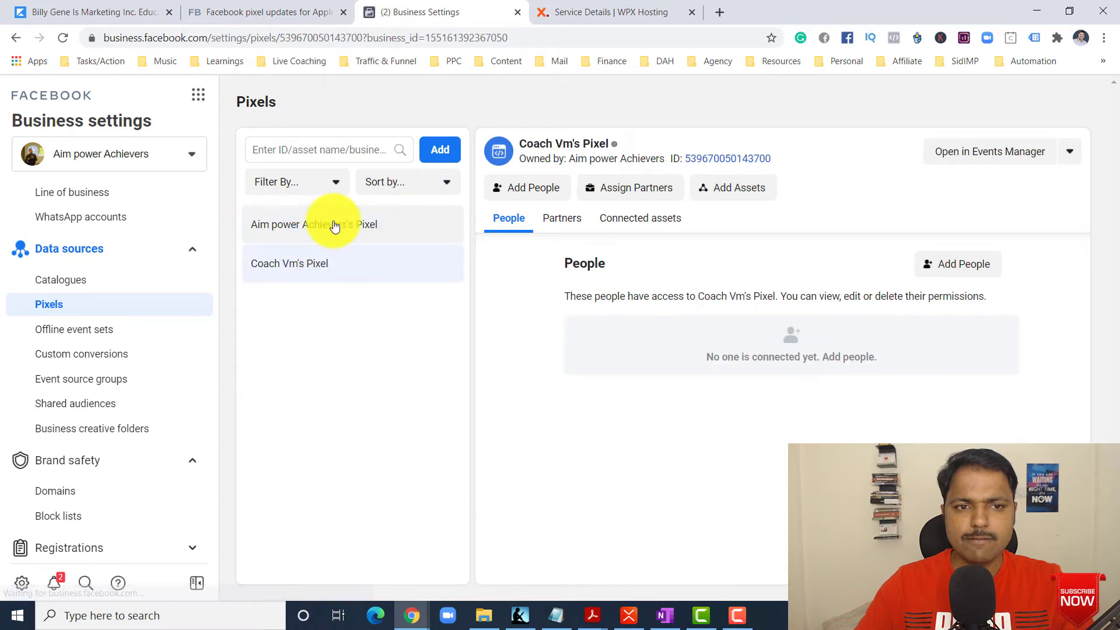
{"action": "left_click", "coordinate": [328, 225]}
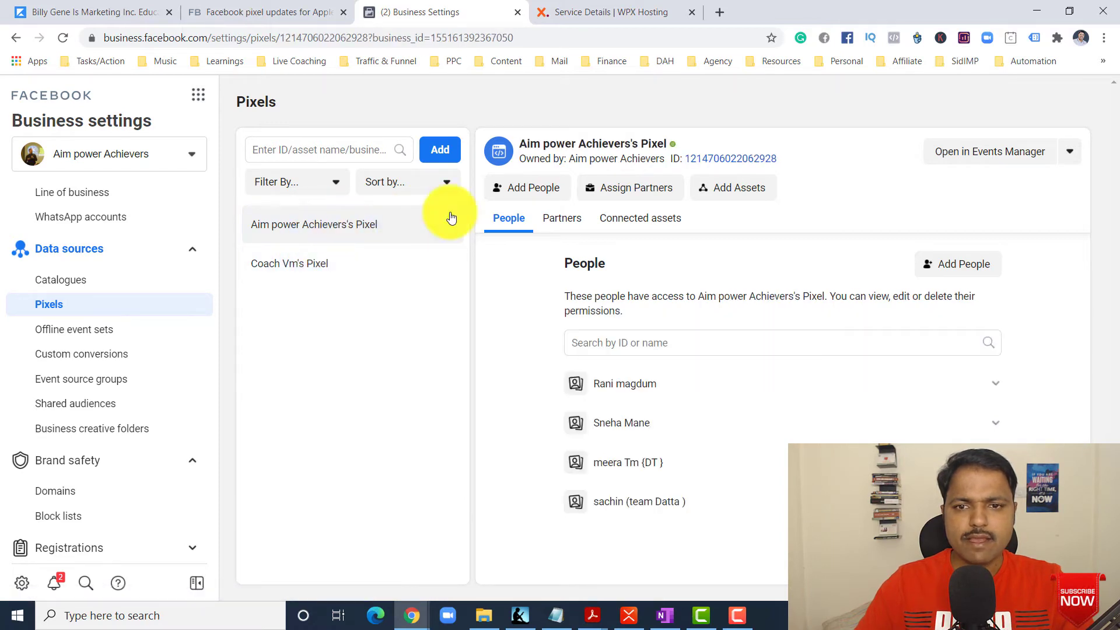
{"action": "left_click", "coordinate": [995, 161]}
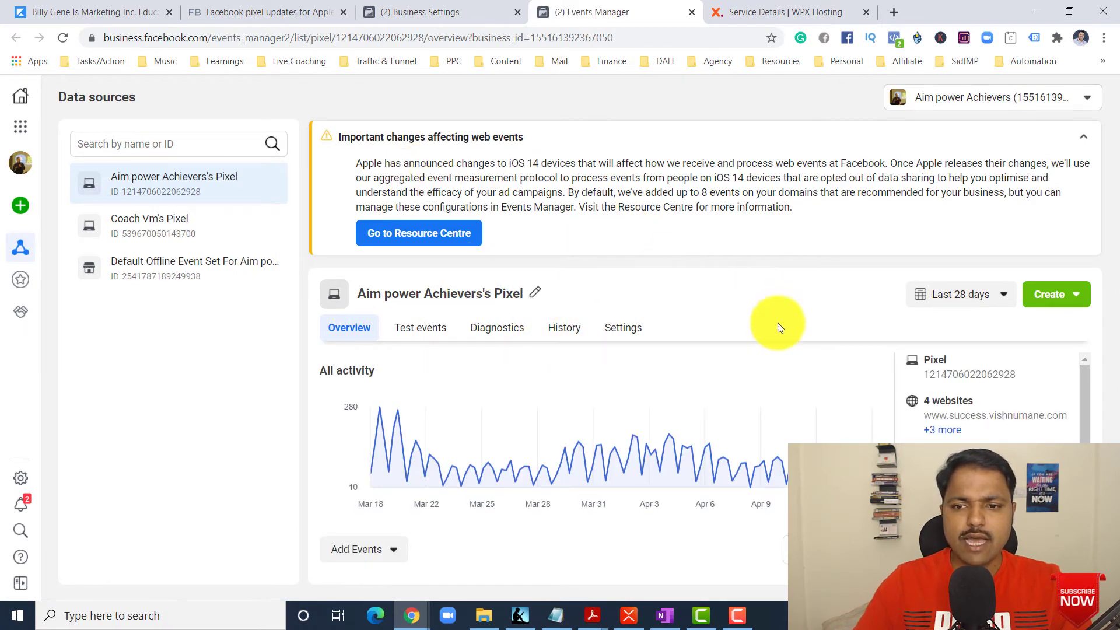
Read the notice on important changes affecting web events and collapse it
{"action": "scroll", "coordinate": [793, 394], "scroll_direction": "down", "scroll_amount": 3}
{"action": "scroll", "coordinate": [793, 395], "scroll_direction": "up", "scroll_amount": 3}
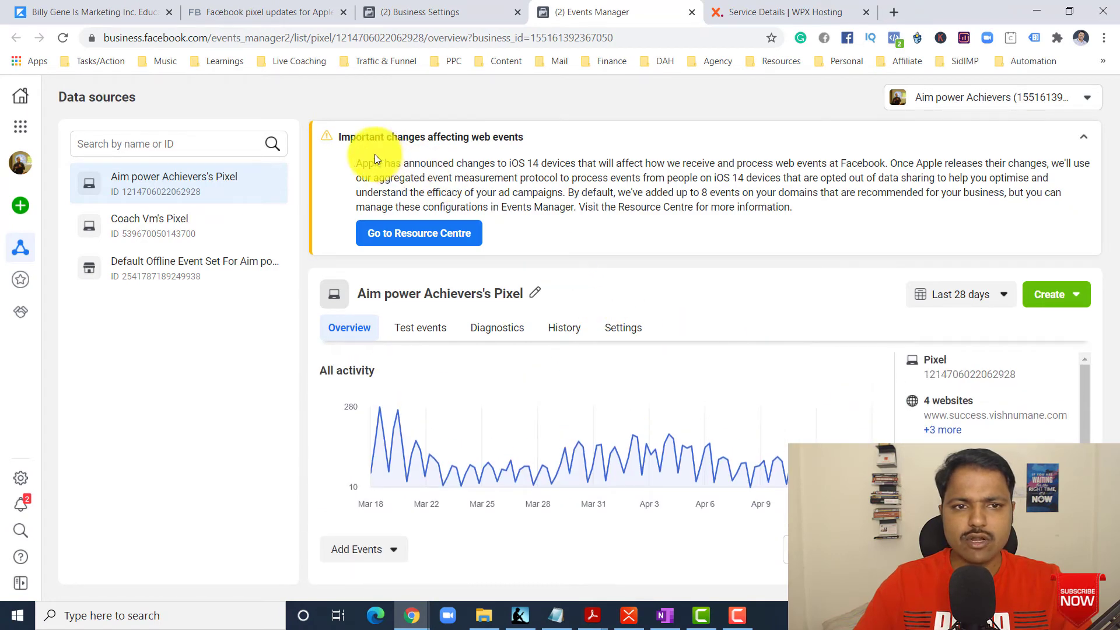
{"action": "left_click_drag", "start_coordinate": [344, 142], "coordinate": [533, 158]}
{"action": "left_click", "coordinate": [427, 182]}
{"action": "left_click_drag", "start_coordinate": [352, 175], "coordinate": [645, 233]}
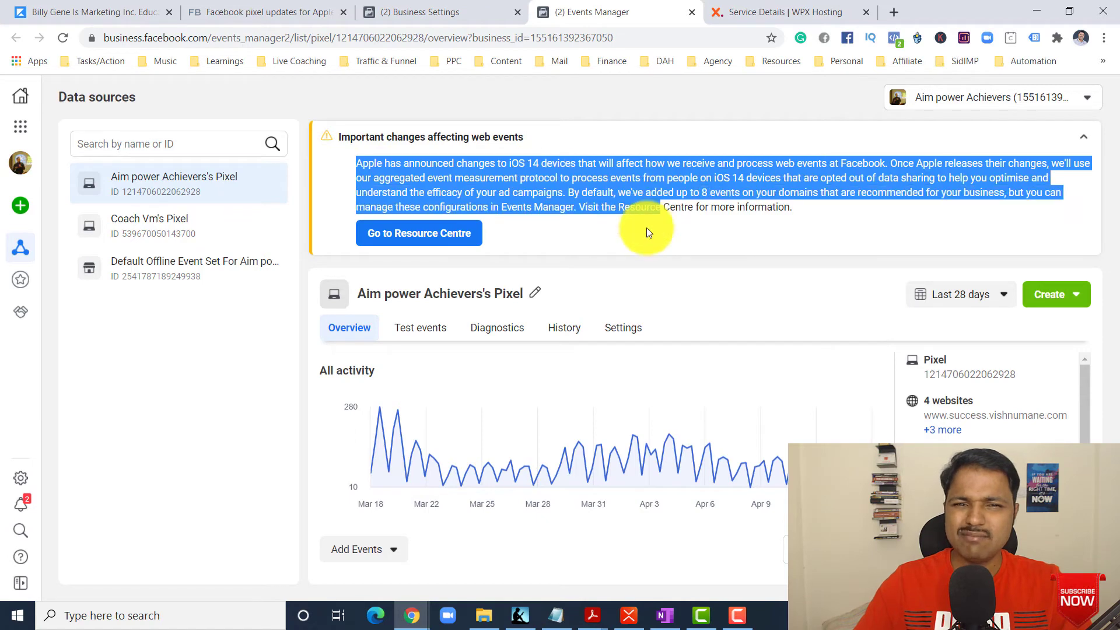
{"action": "left_click", "coordinate": [1061, 153]}
{"action": "left_click", "coordinate": [1080, 139]}
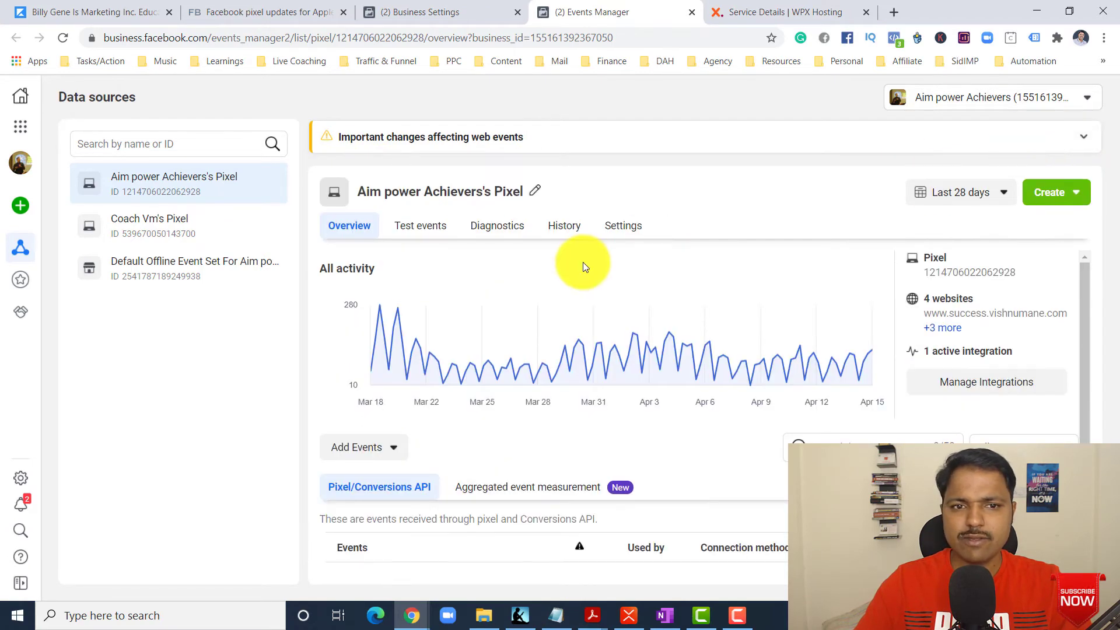
Inspect the manual base code installation for adding events from a new website, and the pixel's list of received events
{"action": "scroll", "coordinate": [583, 262], "scroll_direction": "down", "scroll_amount": 5}
{"action": "scroll", "coordinate": [608, 327], "scroll_direction": "up", "scroll_amount": 3}
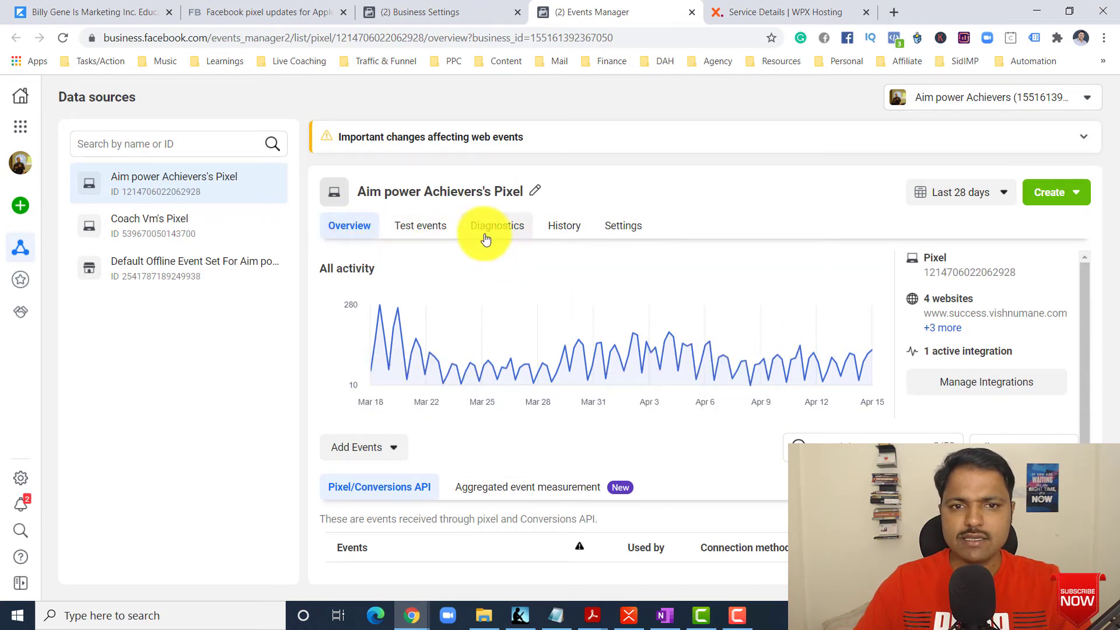
{"action": "left_click", "coordinate": [388, 448]}
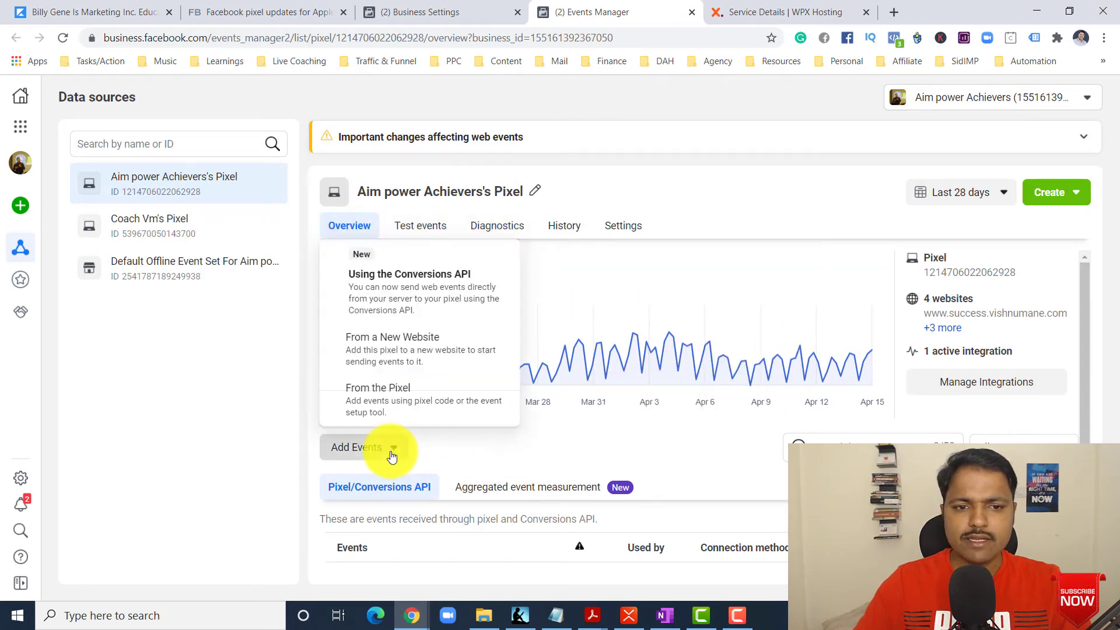
{"action": "left_click", "coordinate": [527, 279]}
{"action": "left_click", "coordinate": [382, 445]}
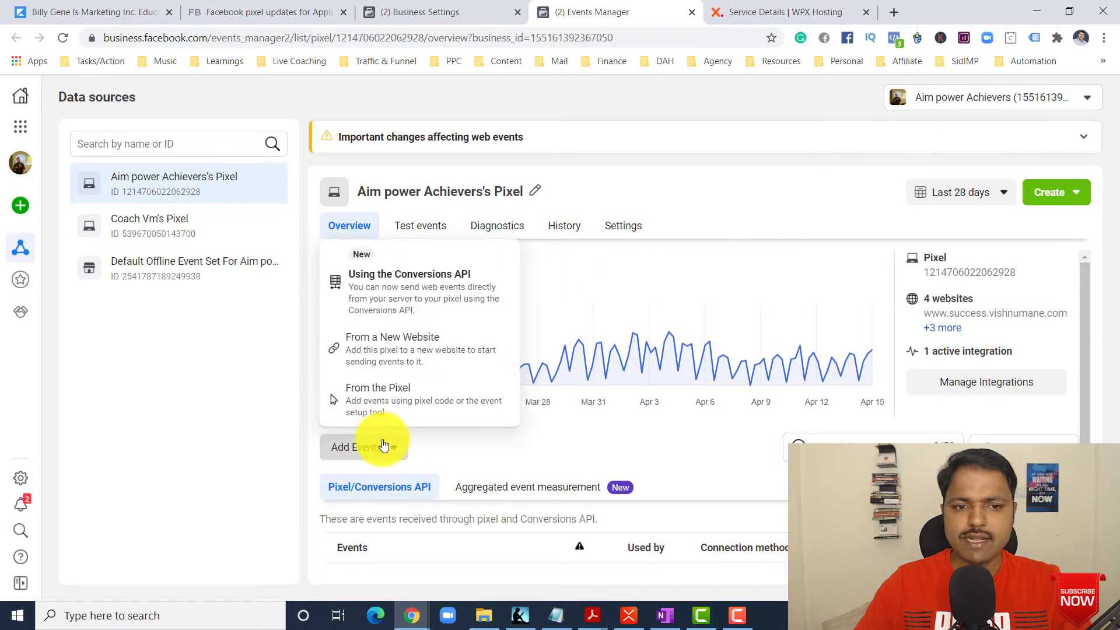
{"action": "left_click", "coordinate": [401, 354]}
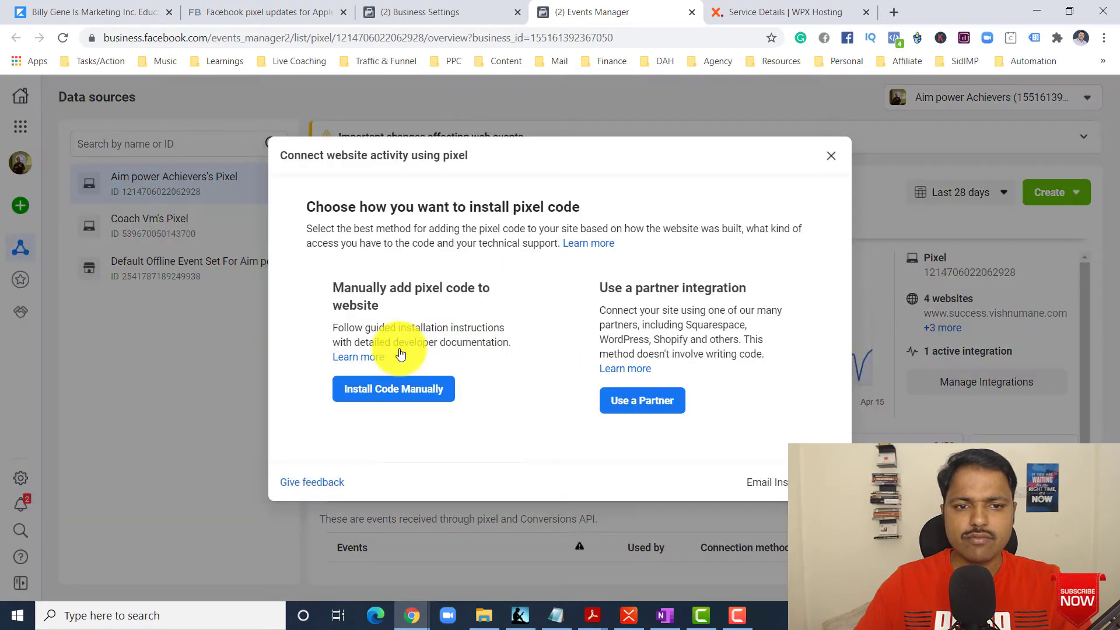
{"action": "left_click", "coordinate": [389, 388]}
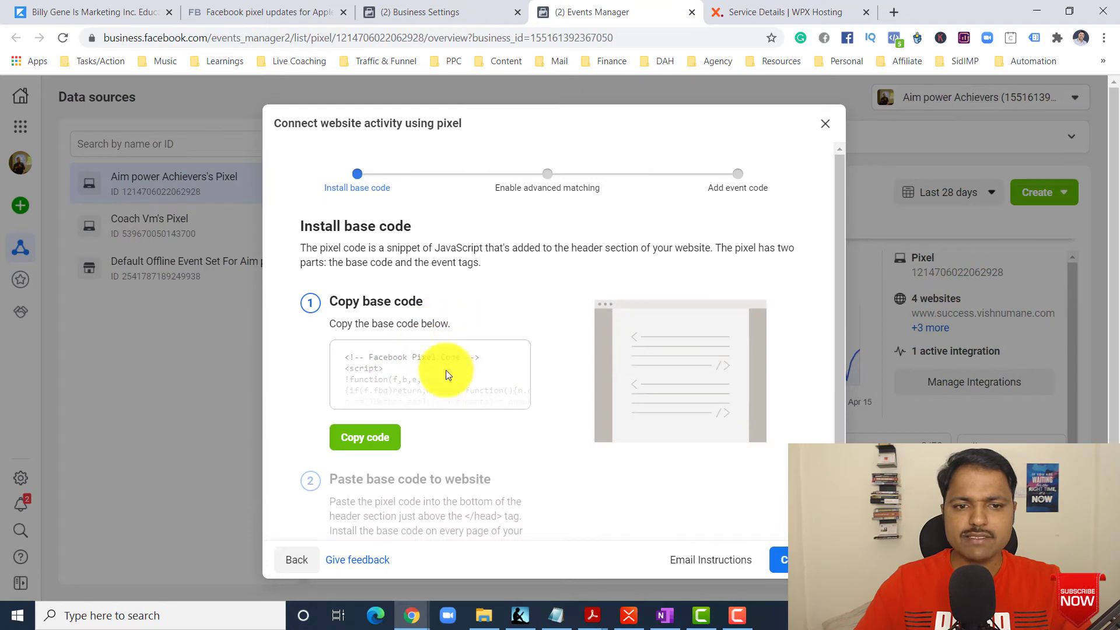
{"action": "left_click", "coordinate": [825, 123]}
{"action": "scroll", "coordinate": [502, 259], "scroll_direction": "down", "scroll_amount": 3}
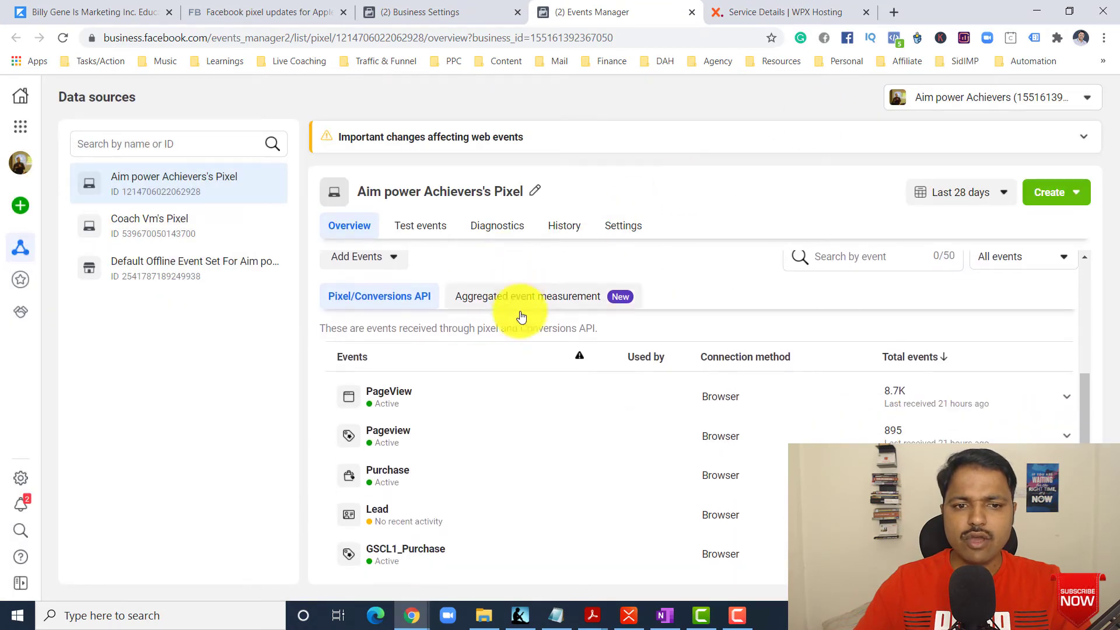
{"action": "scroll", "coordinate": [548, 395], "scroll_direction": "up", "scroll_amount": 3}
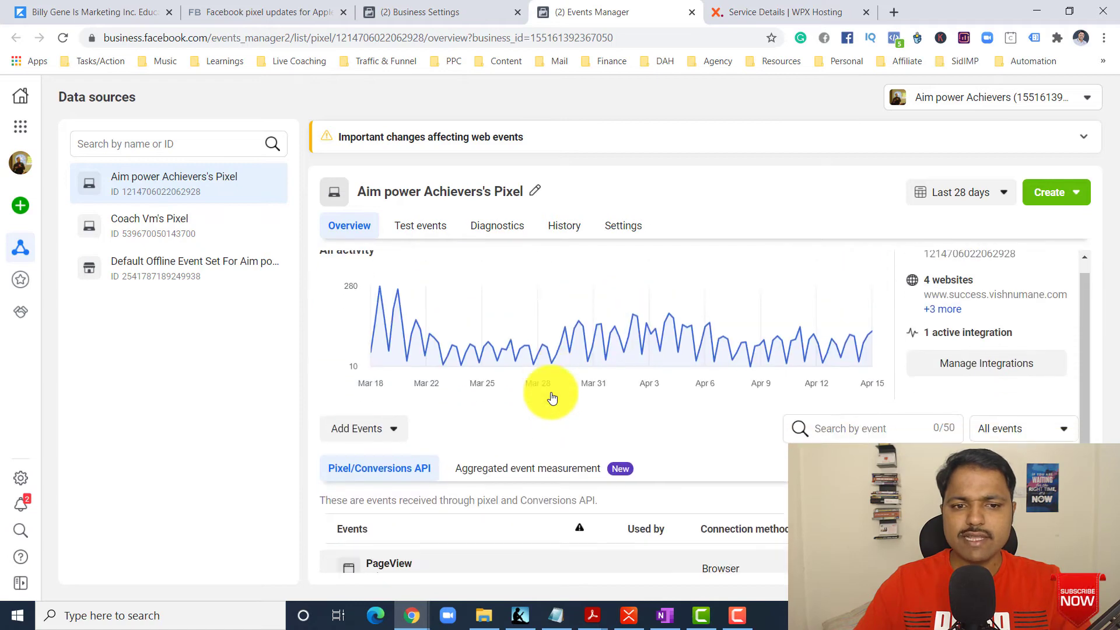
Review the events received through the pixel and Conversions API in the pixel's overview
{"action": "scroll", "coordinate": [467, 355], "scroll_direction": "down", "scroll_amount": 3}
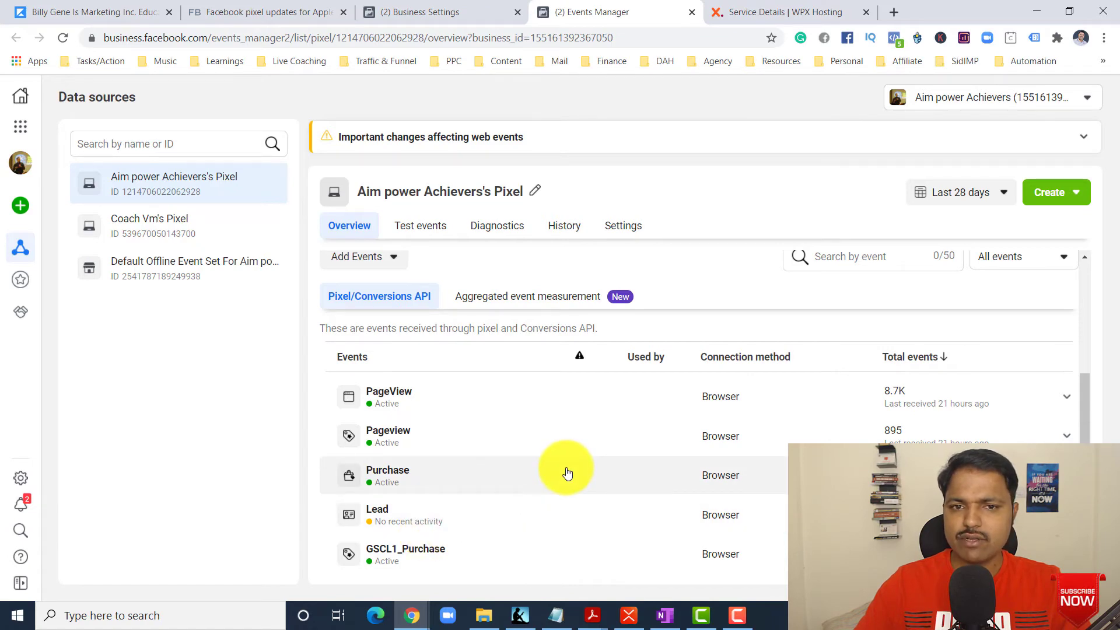
{"action": "scroll", "coordinate": [565, 472], "scroll_direction": "up", "scroll_amount": 3}
{"action": "scroll", "coordinate": [563, 468], "scroll_direction": "down", "scroll_amount": 3}
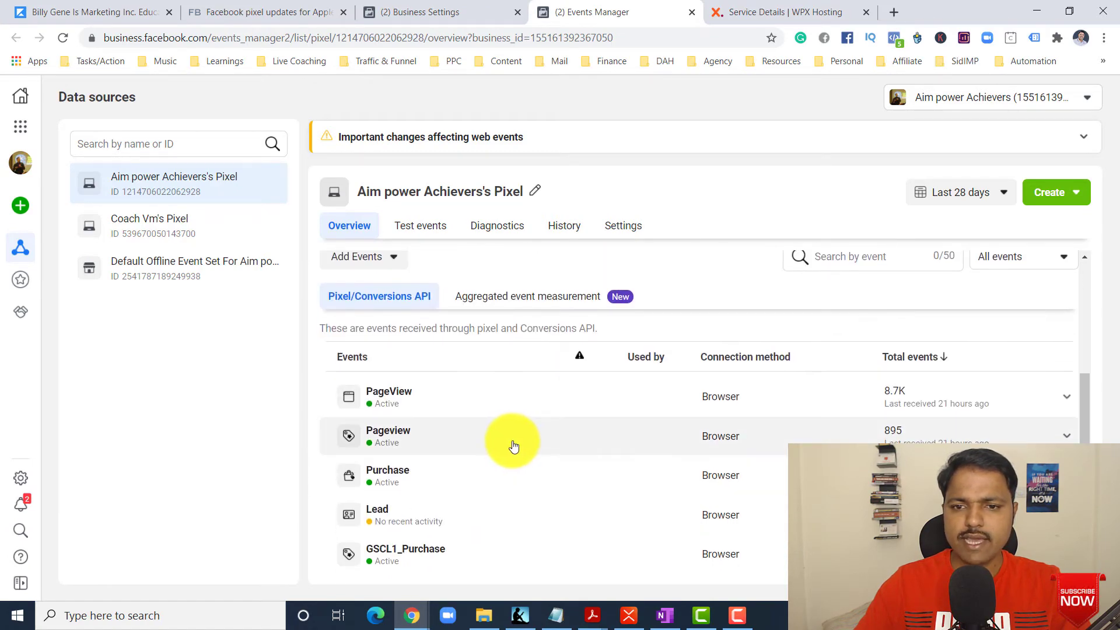
{"action": "scroll", "coordinate": [512, 446], "scroll_direction": "up", "scroll_amount": 3}
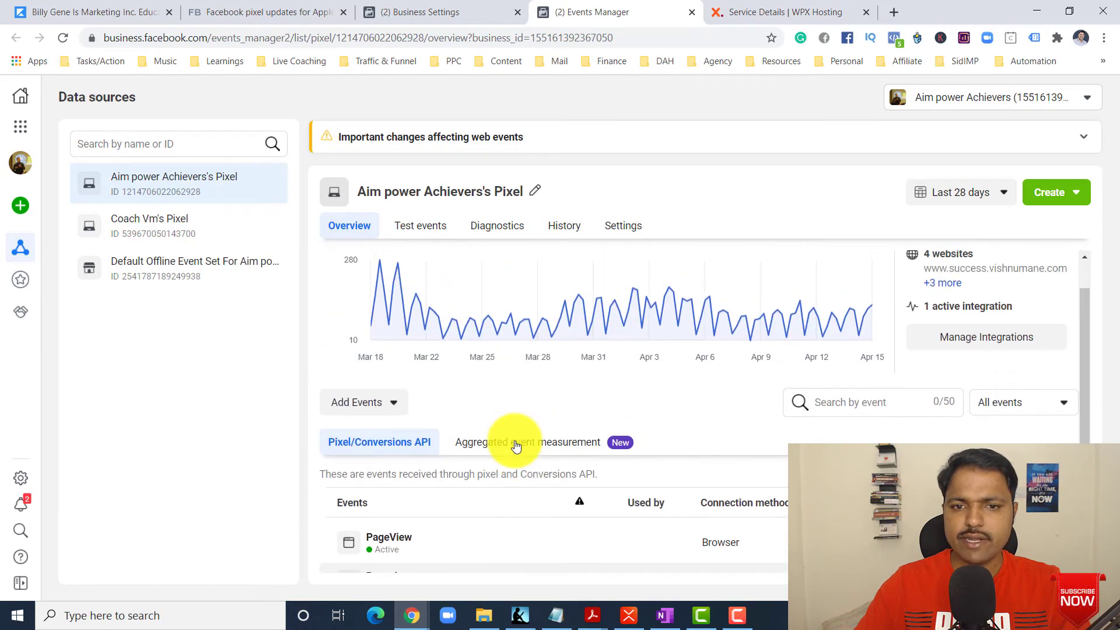
Check the pixel's partners and connected assets in Business settings and reopen the pixel in Events Manager
{"action": "left_click", "coordinate": [703, 617]}
{"action": "left_click", "coordinate": [492, 190]}
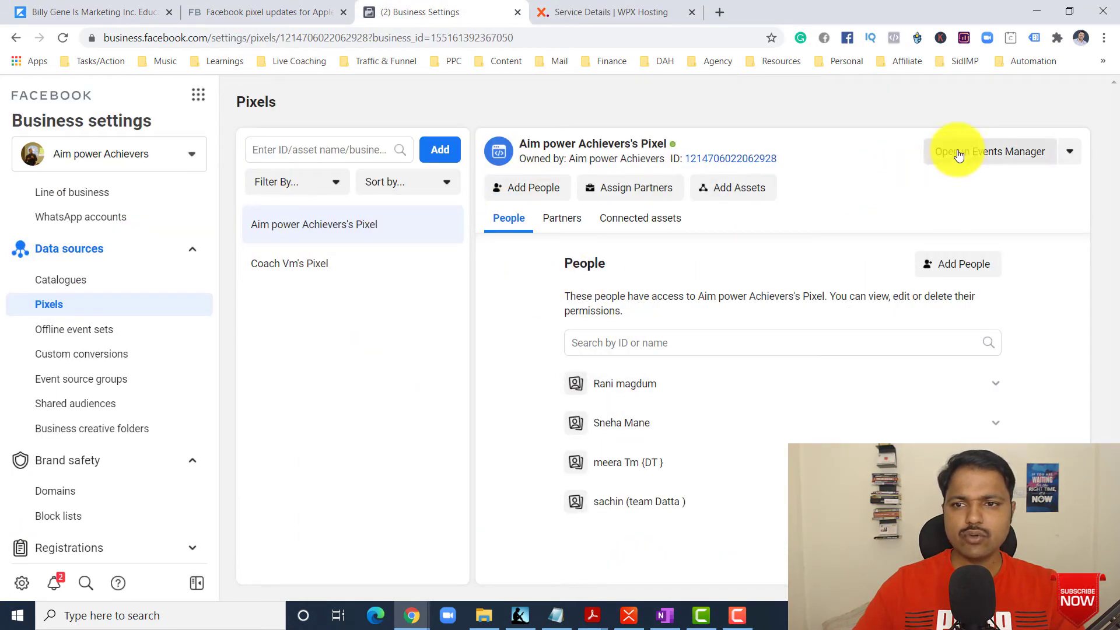
{"action": "left_click", "coordinate": [582, 225]}
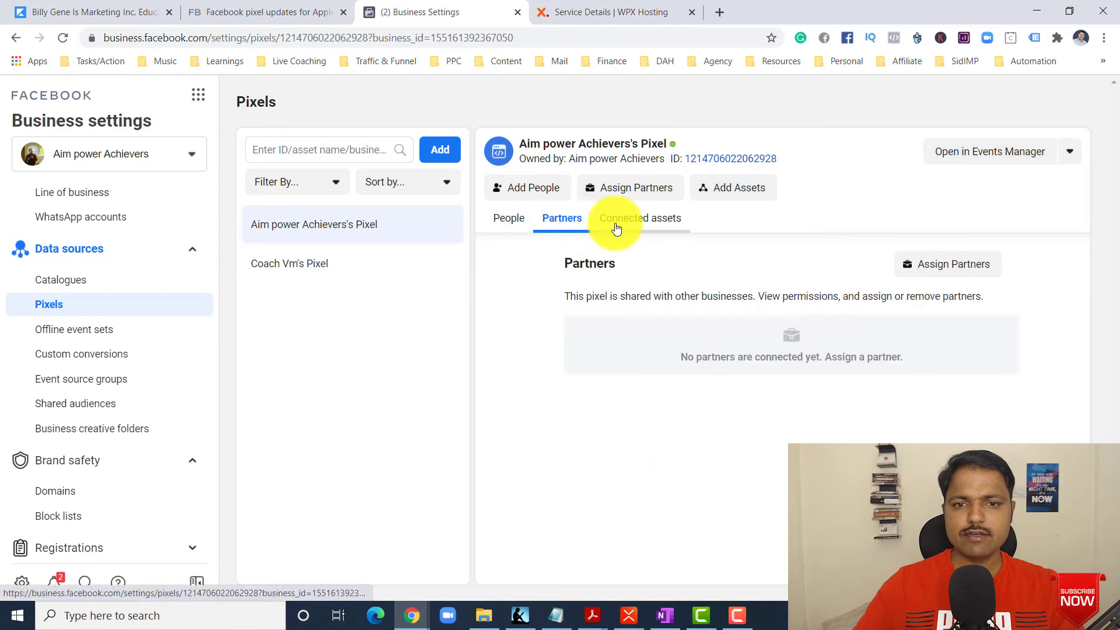
{"action": "left_click", "coordinate": [615, 225]}
{"action": "left_click", "coordinate": [963, 154]}
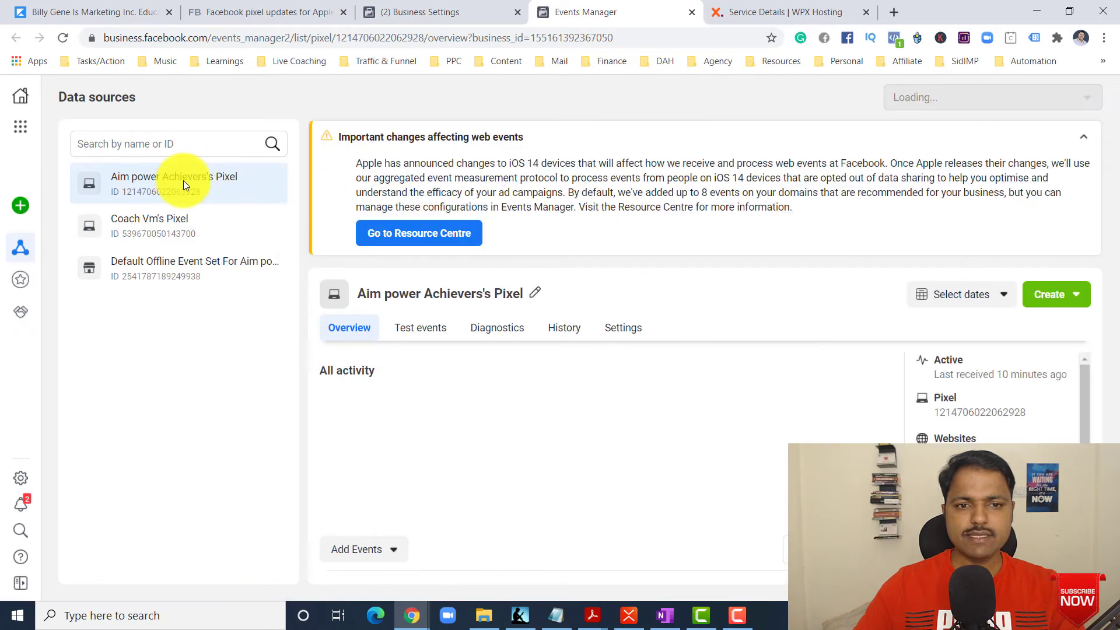
Look through the reopened pixel's activity overview and event list, and go to its test events
{"action": "scroll", "coordinate": [834, 353], "scroll_direction": "down", "scroll_amount": 3}
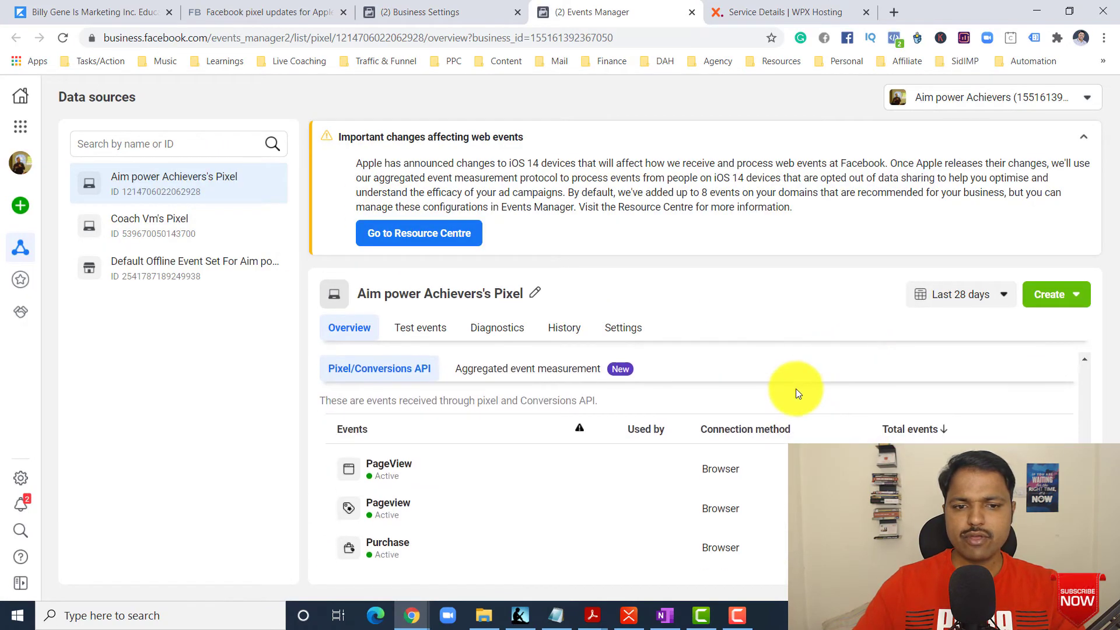
{"action": "scroll", "coordinate": [408, 455], "scroll_direction": "down", "scroll_amount": 2}
{"action": "scroll", "coordinate": [471, 447], "scroll_direction": "up", "scroll_amount": 2}
{"action": "scroll", "coordinate": [461, 420], "scroll_direction": "up", "scroll_amount": 3}
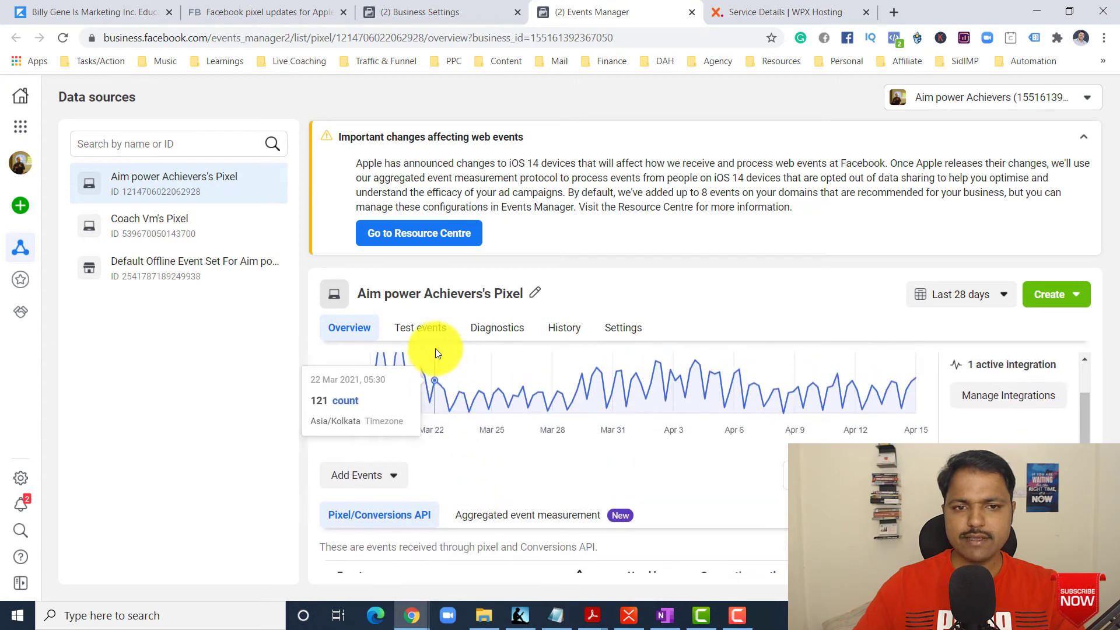
{"action": "left_click", "coordinate": [430, 329]}
Open the pixel's settings, collapse the web events notice and open the traffic permissions allow list for editing
{"action": "left_click", "coordinate": [622, 328]}
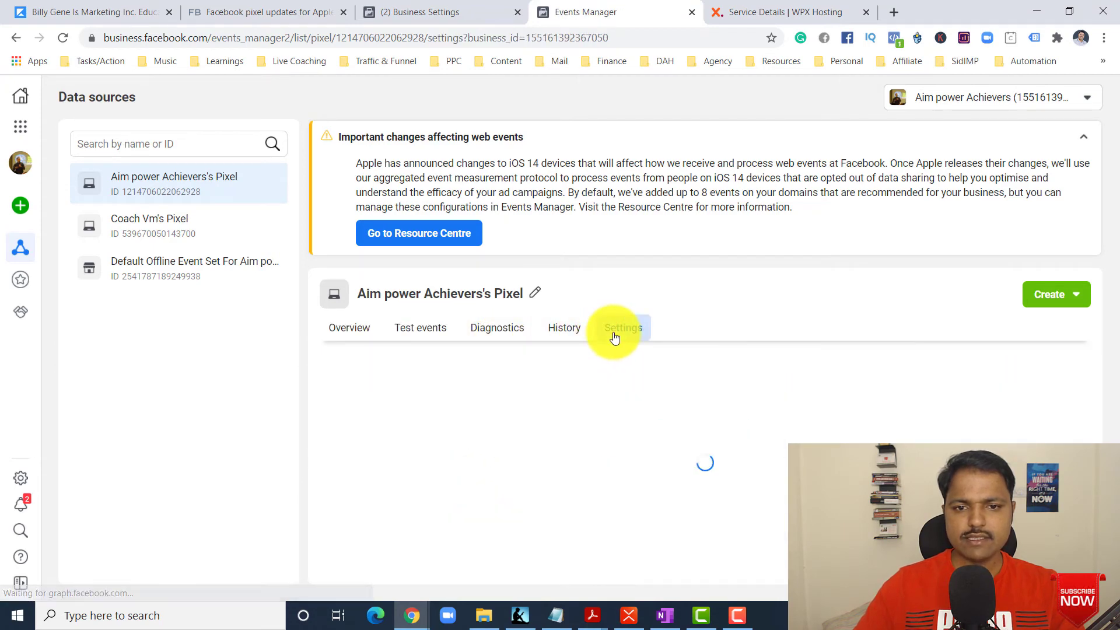
{"action": "left_click", "coordinate": [1089, 143]}
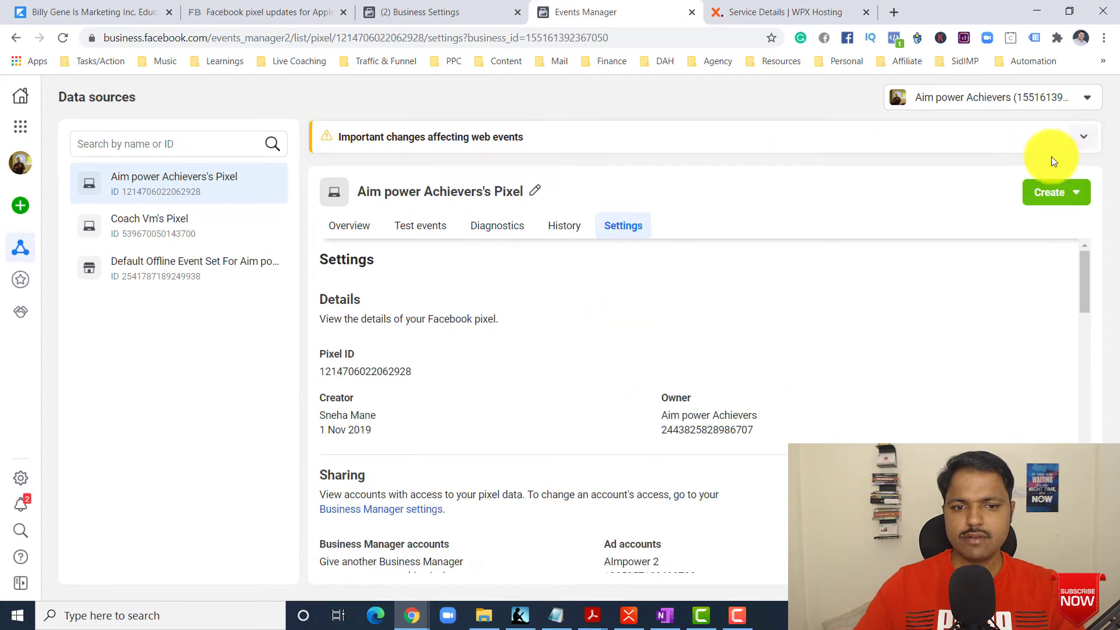
{"action": "scroll", "coordinate": [630, 379], "scroll_direction": "down", "scroll_amount": 10}
{"action": "scroll", "coordinate": [519, 416], "scroll_direction": "down", "scroll_amount": 13}
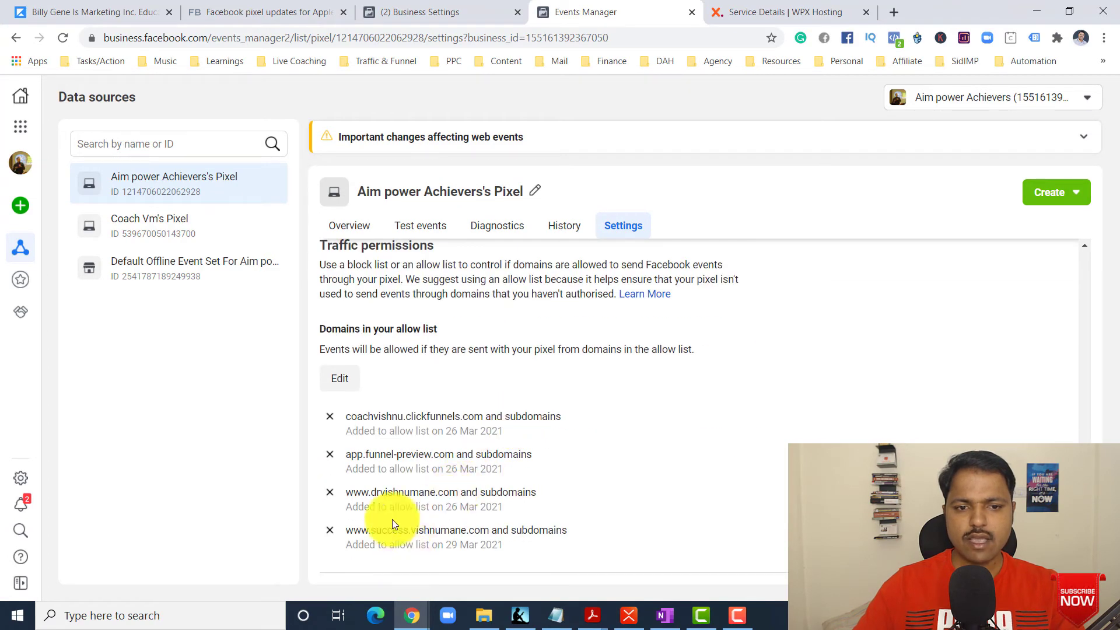
{"action": "left_click", "coordinate": [349, 384]}
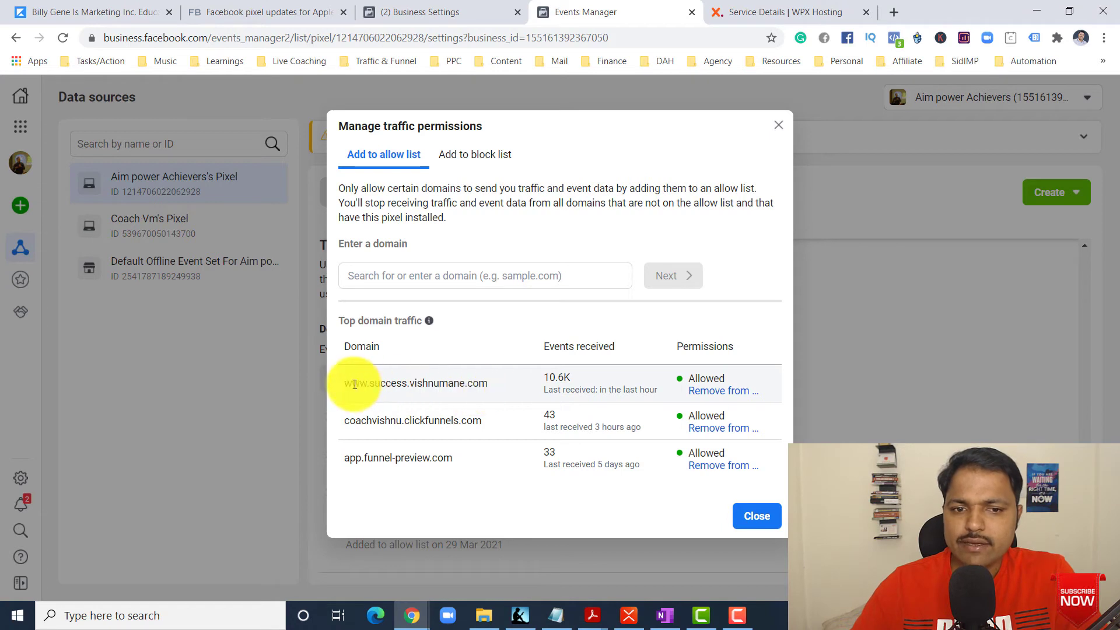
{"action": "left_click_drag", "start_coordinate": [358, 385], "coordinate": [477, 394]}
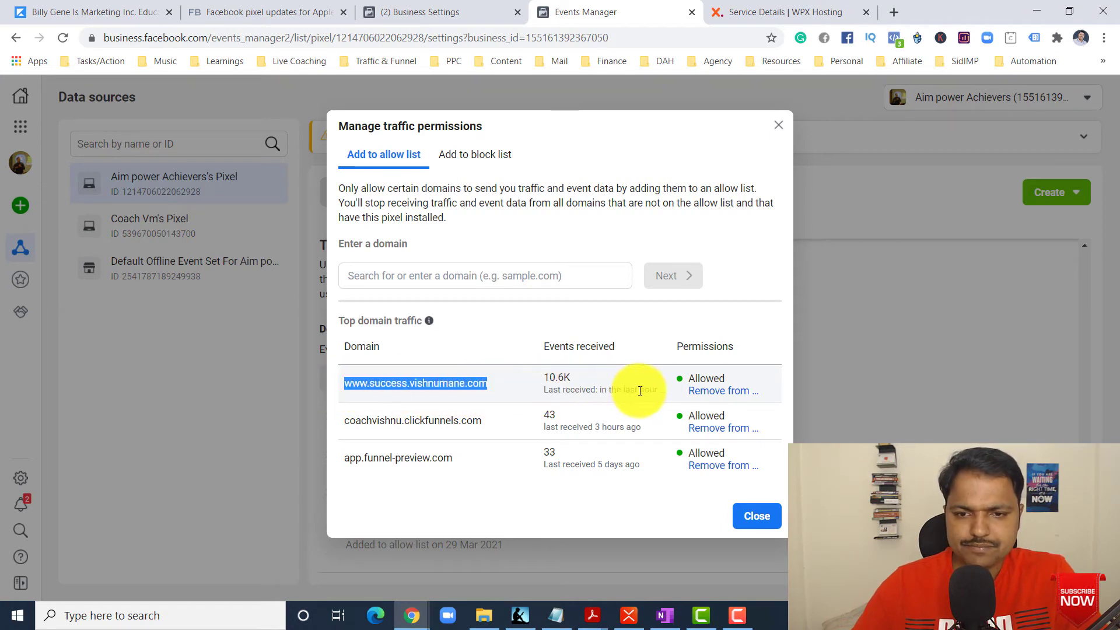
{"action": "left_click", "coordinate": [728, 391]}
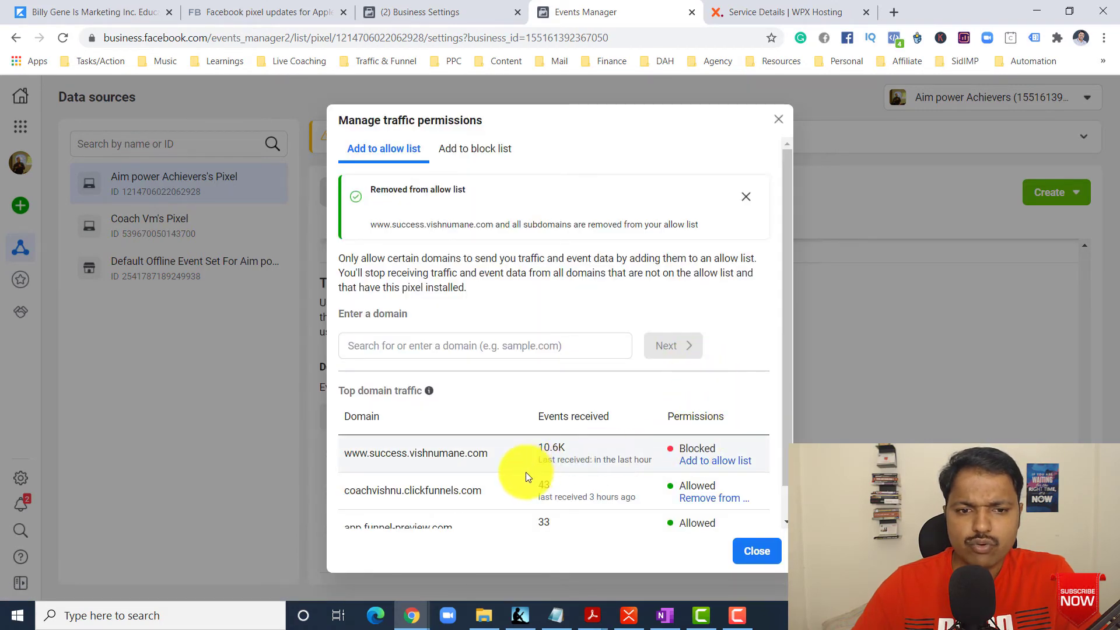
{"action": "scroll", "coordinate": [493, 467], "scroll_direction": "down", "scroll_amount": 1}
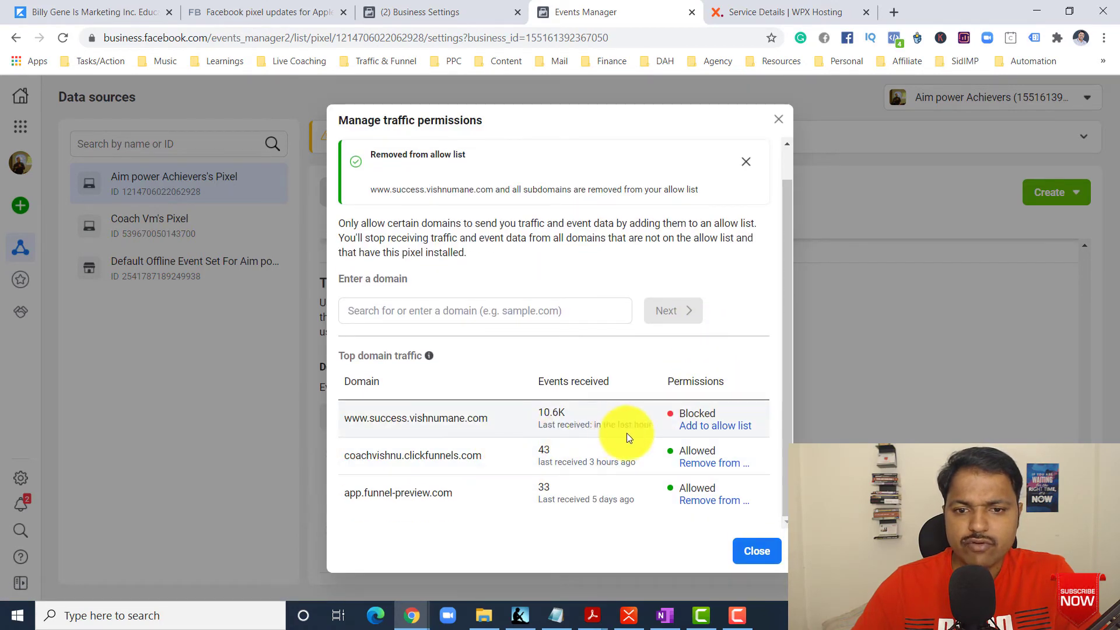
{"action": "left_click", "coordinate": [702, 433]}
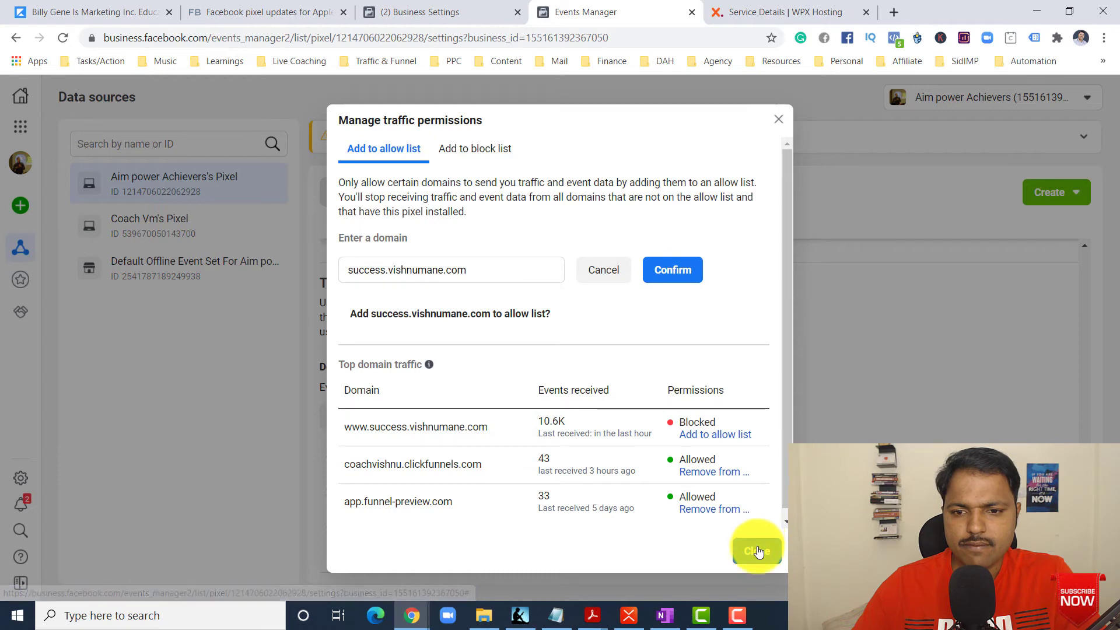
{"action": "left_click", "coordinate": [677, 273]}
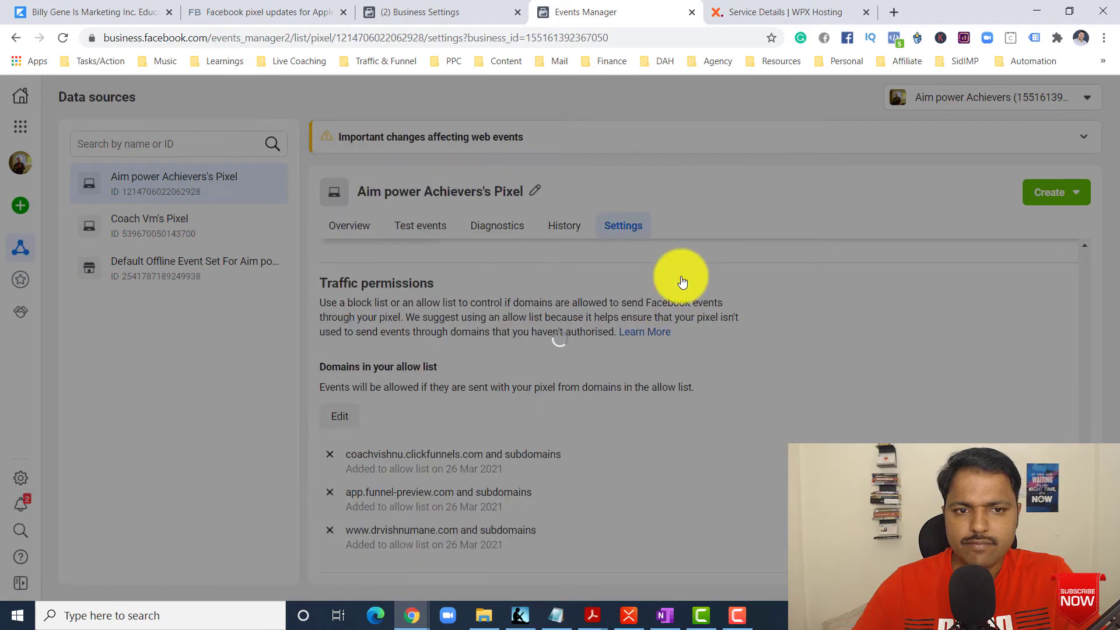
{"action": "scroll", "coordinate": [554, 384], "scroll_direction": "down", "scroll_amount": 1}
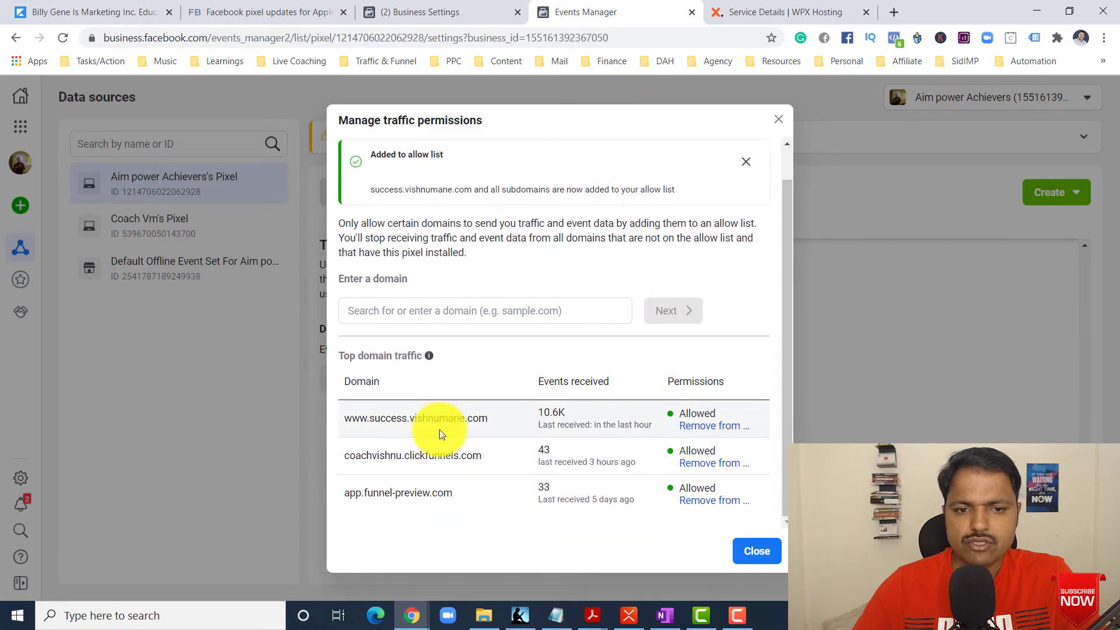
Check the block list option in the traffic permissions, return to the allow list and close the dialog
{"action": "scroll", "coordinate": [532, 393], "scroll_direction": "up", "scroll_amount": 1}
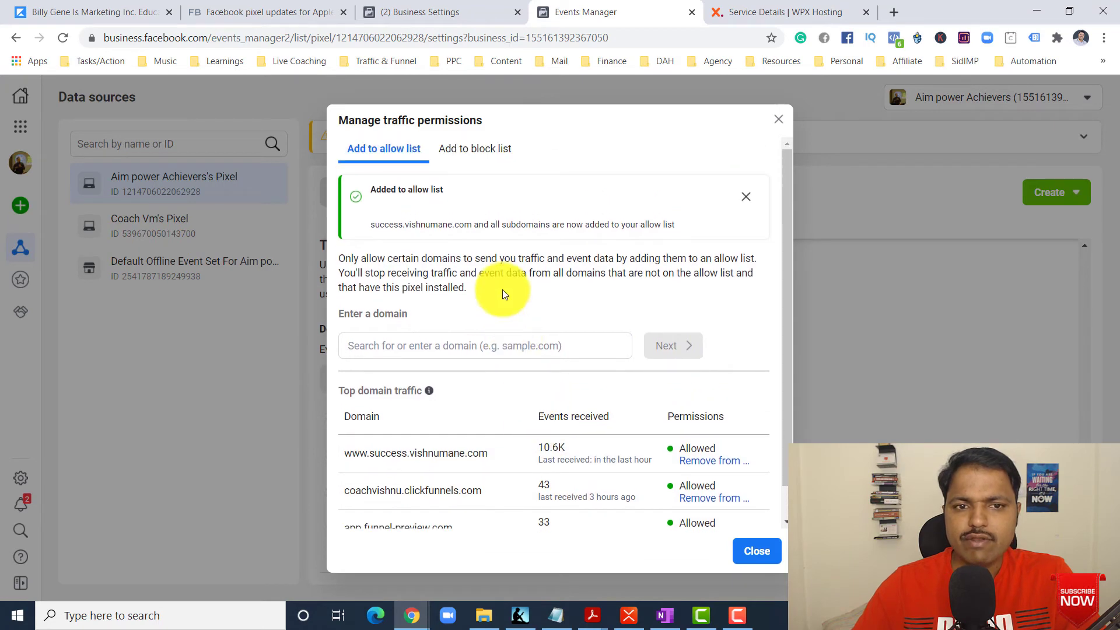
{"action": "left_click", "coordinate": [469, 150]}
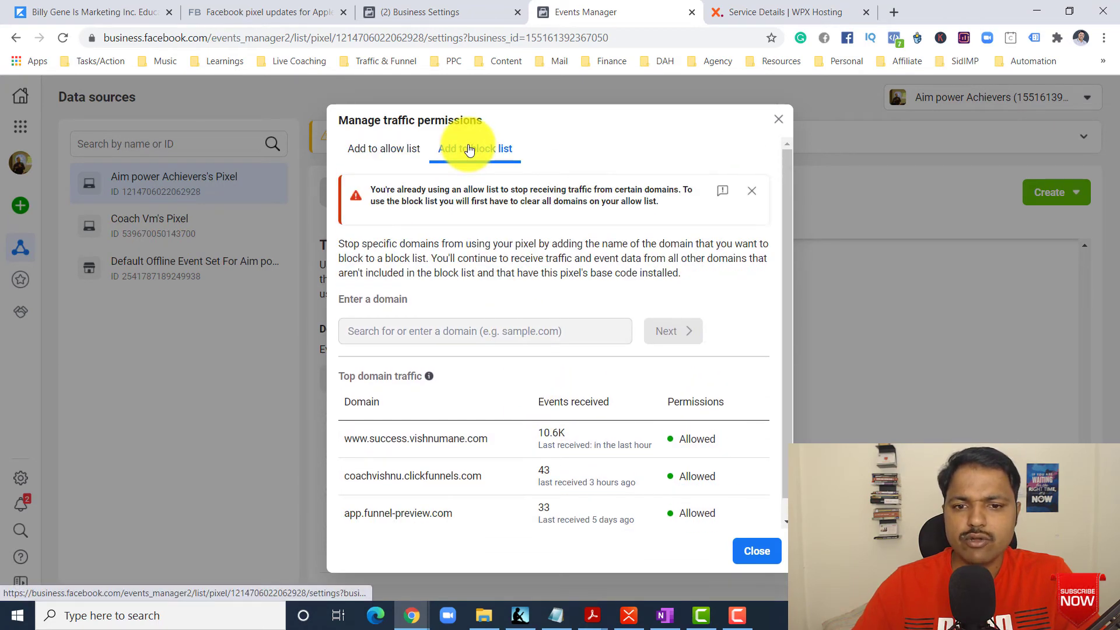
{"action": "left_click", "coordinate": [396, 150]}
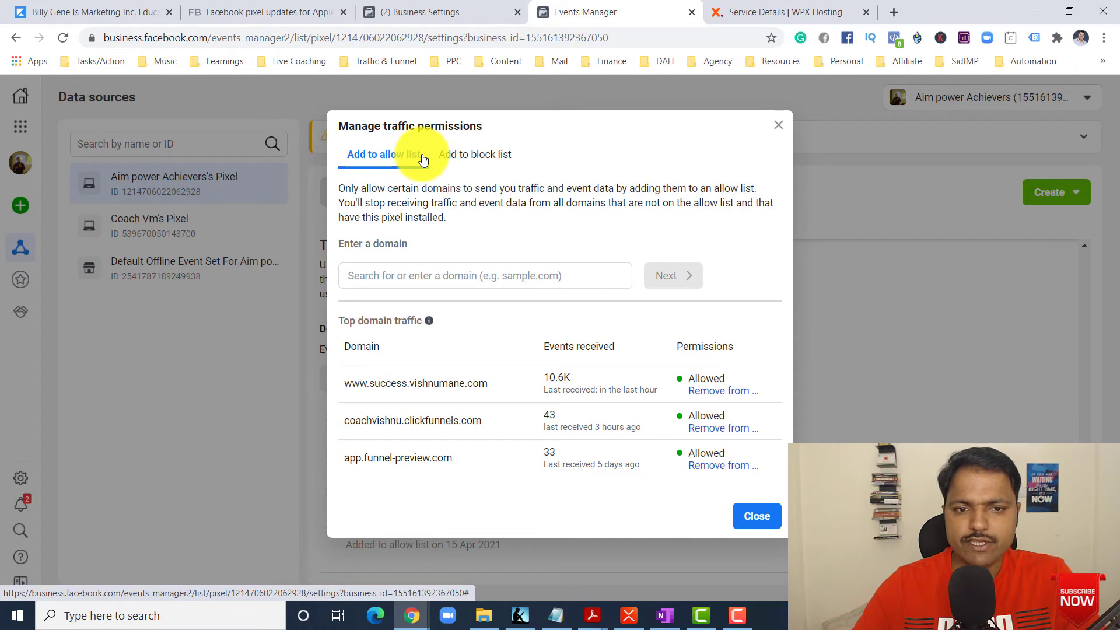
{"action": "left_click", "coordinate": [757, 517]}
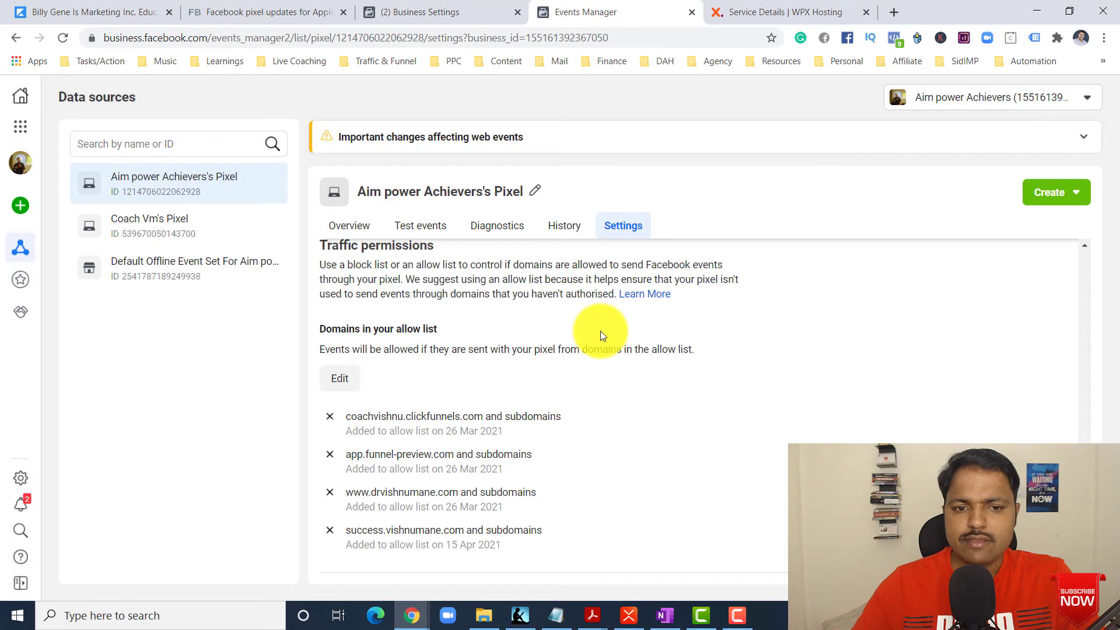
Look through the pixel's settings, including its details, sharing, cookie and Conversions API sections
{"action": "scroll", "coordinate": [617, 375], "scroll_direction": "up", "scroll_amount": 15}
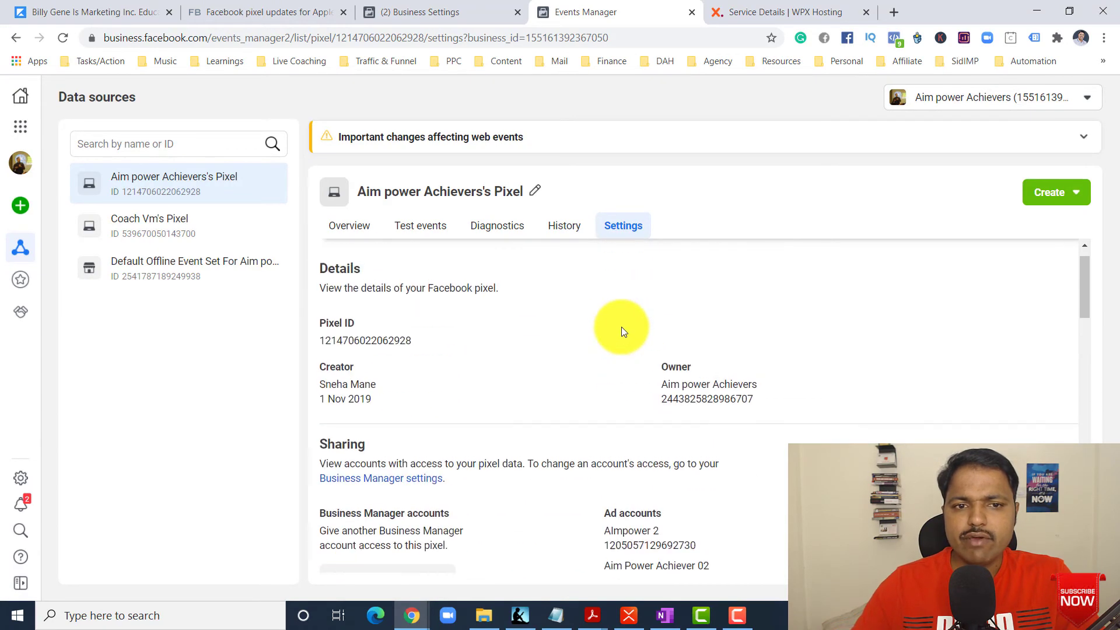
{"action": "scroll", "coordinate": [622, 331], "scroll_direction": "up", "scroll_amount": 1}
{"action": "left_click", "coordinate": [22, 125]}
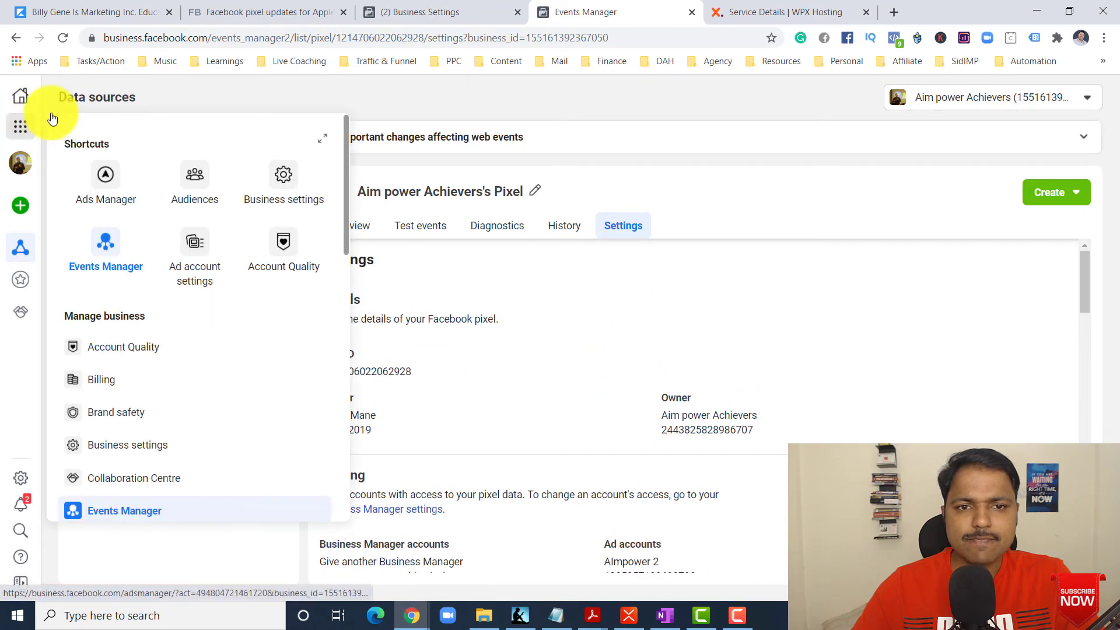
{"action": "left_click", "coordinate": [670, 186]}
{"action": "scroll", "coordinate": [532, 417], "scroll_direction": "down", "scroll_amount": 12}
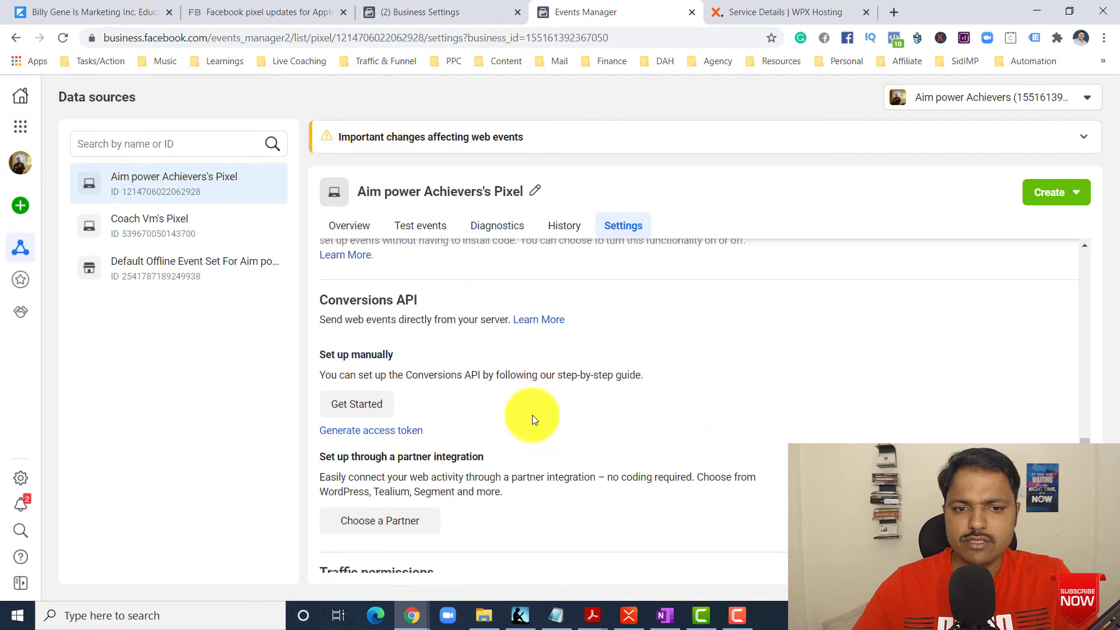
{"action": "scroll", "coordinate": [532, 415], "scroll_direction": "down", "scroll_amount": 5}
{"action": "scroll", "coordinate": [533, 414], "scroll_direction": "up", "scroll_amount": 7}
{"action": "scroll", "coordinate": [538, 412], "scroll_direction": "down", "scroll_amount": 6}
Switch from Events Manager to Ads Manager
{"action": "mouse_move", "coordinate": [14, 120]}
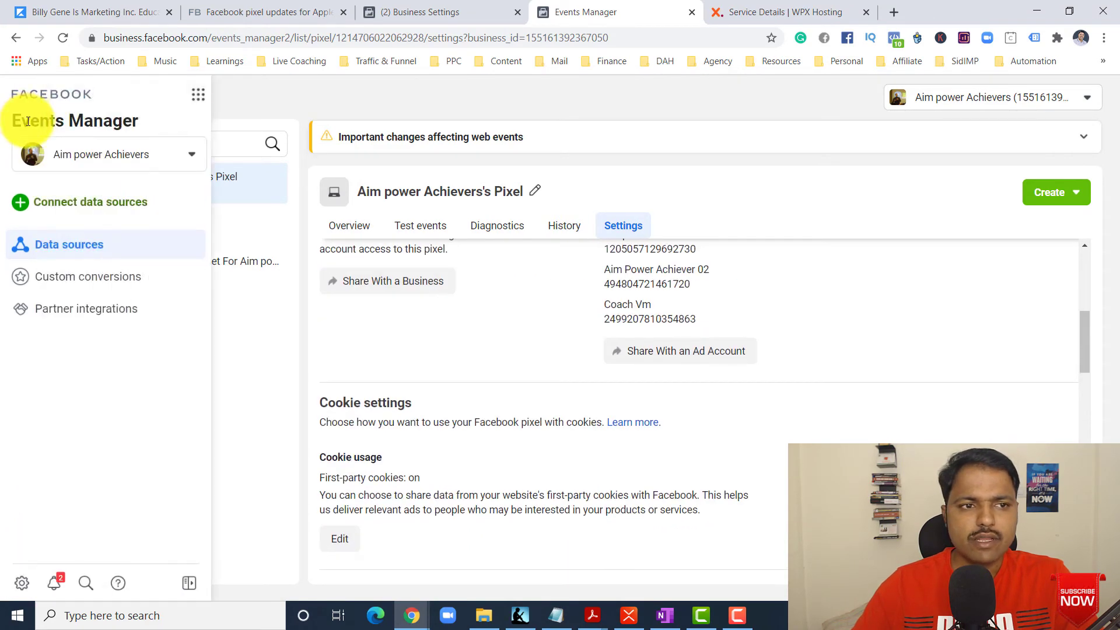
{"action": "left_click", "coordinate": [198, 94]}
{"action": "left_click", "coordinate": [284, 156]}
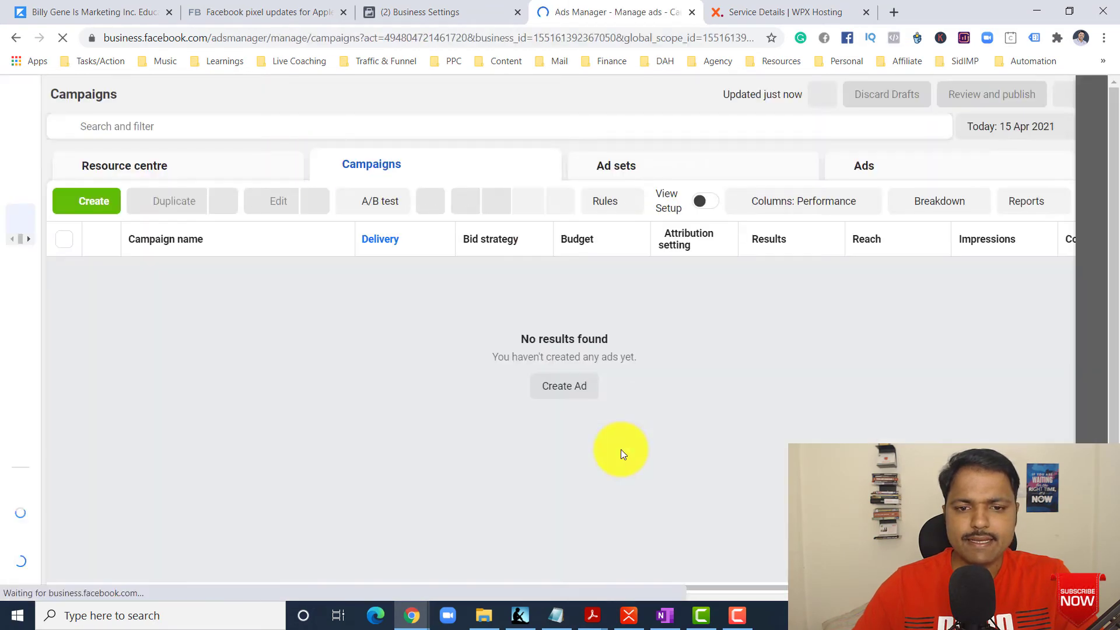
Switch to the XMind mind map and expand actions 3 and 4 to show their topics
{"action": "left_click", "coordinate": [622, 610]}
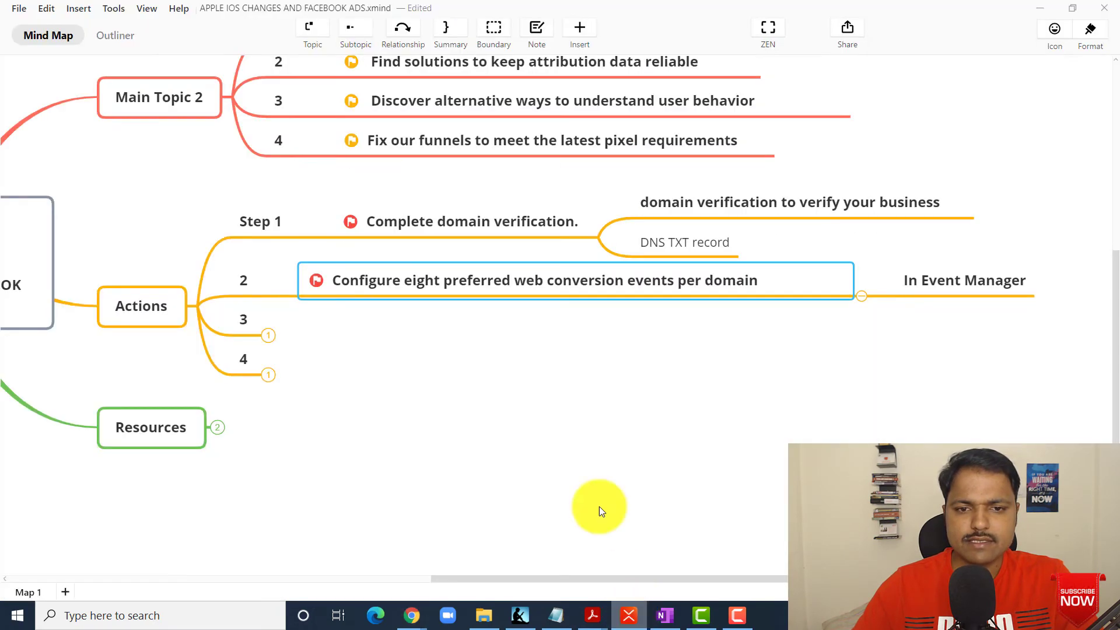
{"action": "left_click", "coordinate": [268, 336]}
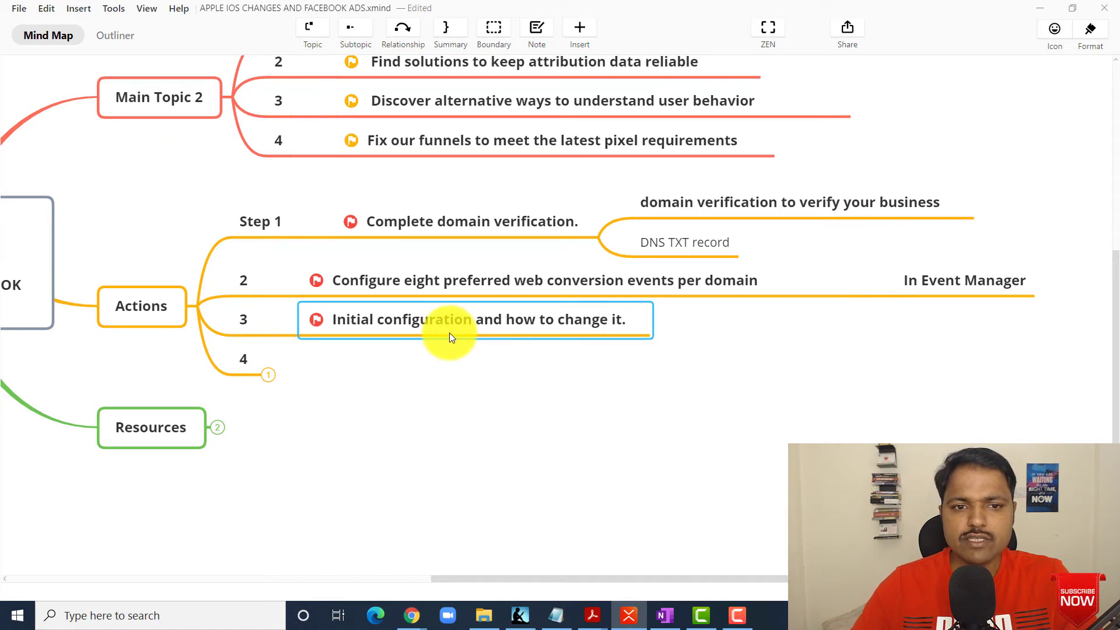
{"action": "left_click", "coordinate": [268, 374]}
{"action": "left_click", "coordinate": [350, 360]}
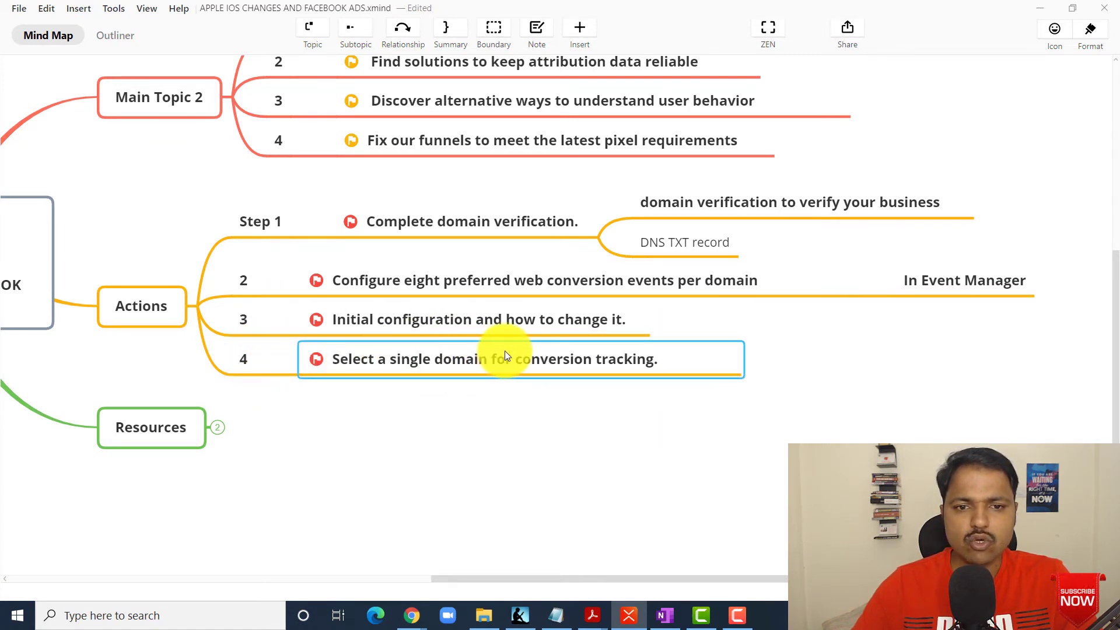
Return to Ads Manager in the browser and switch to the Aim power Achievers ad account
{"action": "key", "text": "alt+Tab"}
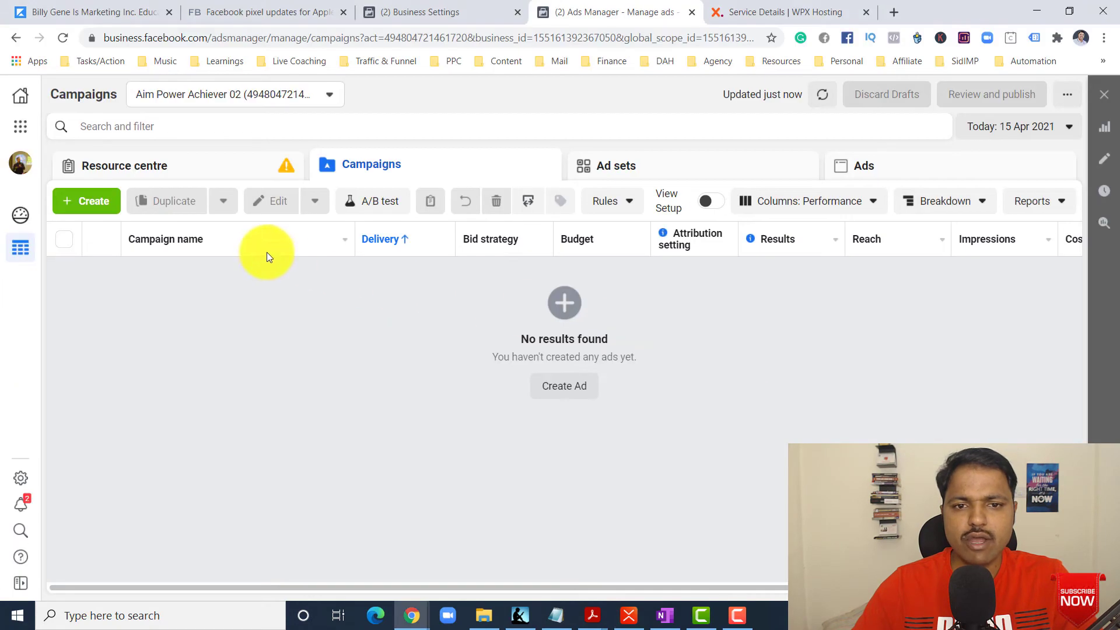
{"action": "left_click", "coordinate": [224, 83]}
{"action": "left_click", "coordinate": [231, 229]}
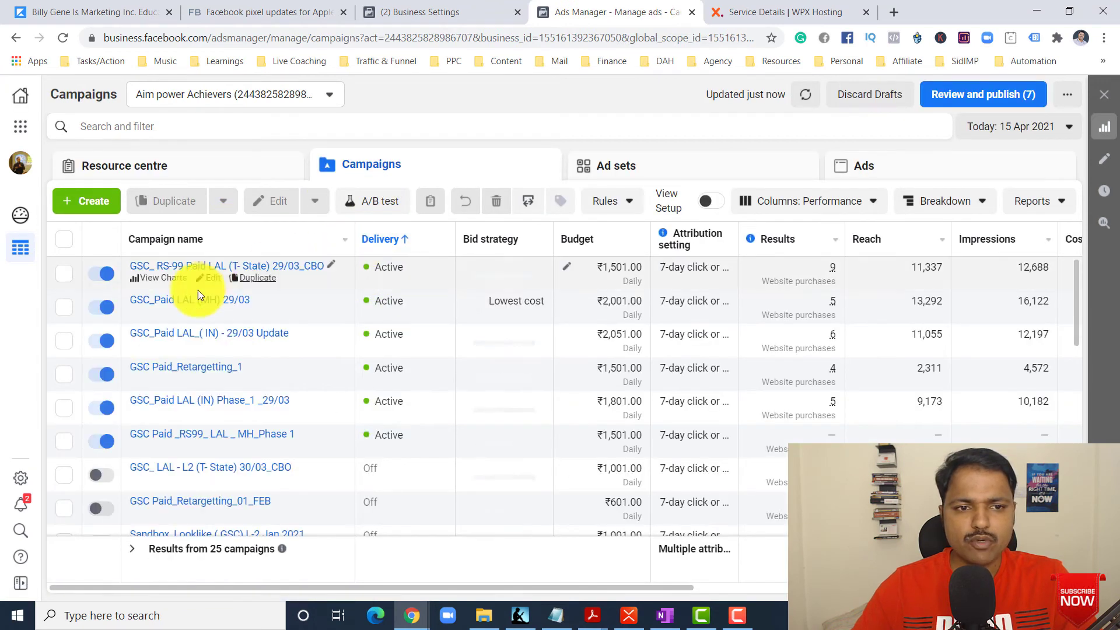
Open the ad set "Lookalike (IN, 1%) - GSC_Jan 2021 MH L 2" of campaign "GSC_Paid LAL (MH) 29/03" for editing
{"action": "left_click", "coordinate": [64, 307]}
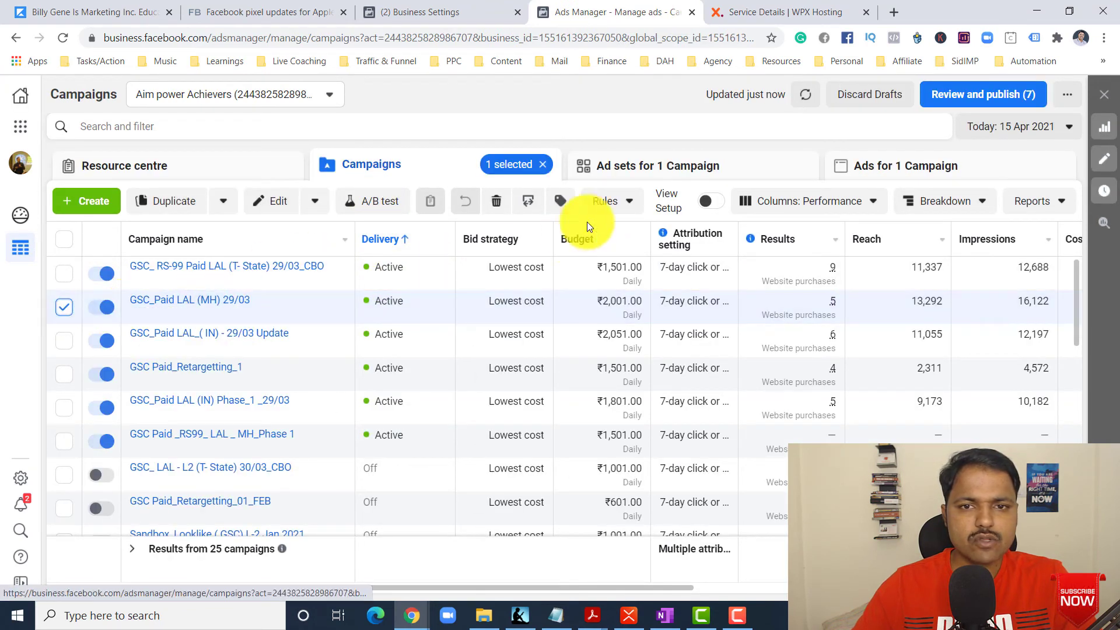
{"action": "left_click", "coordinate": [635, 169]}
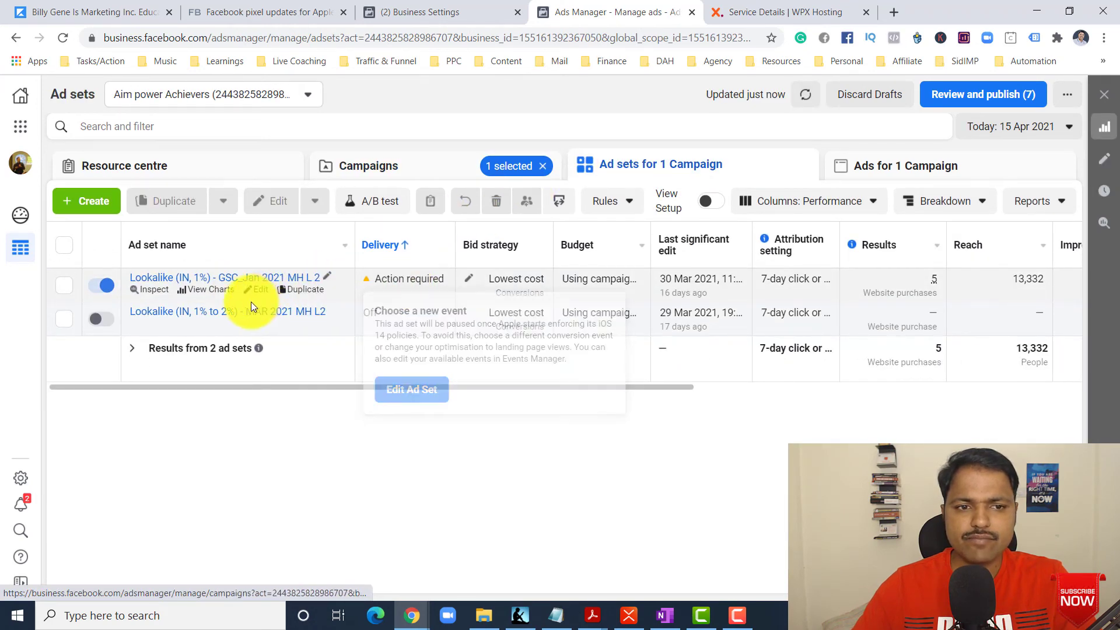
{"action": "left_click", "coordinate": [259, 292]}
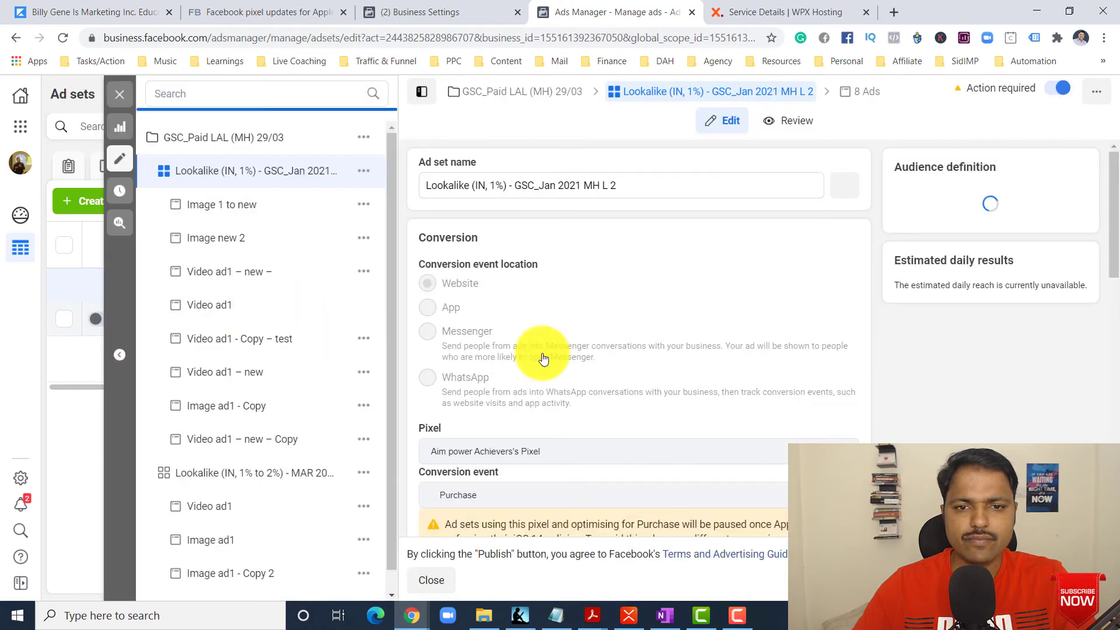
Clear the ad set's conversion event, browse the available active and inactive events, and choose Purchase again
{"action": "scroll", "coordinate": [581, 344], "scroll_direction": "down", "scroll_amount": 4}
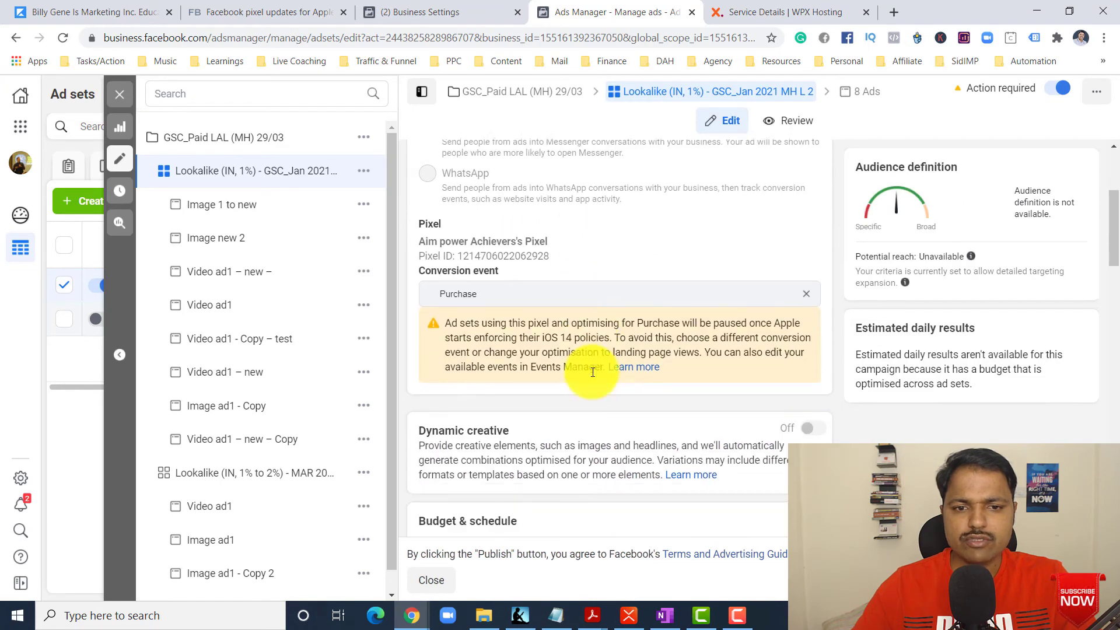
{"action": "left_click", "coordinate": [492, 281]}
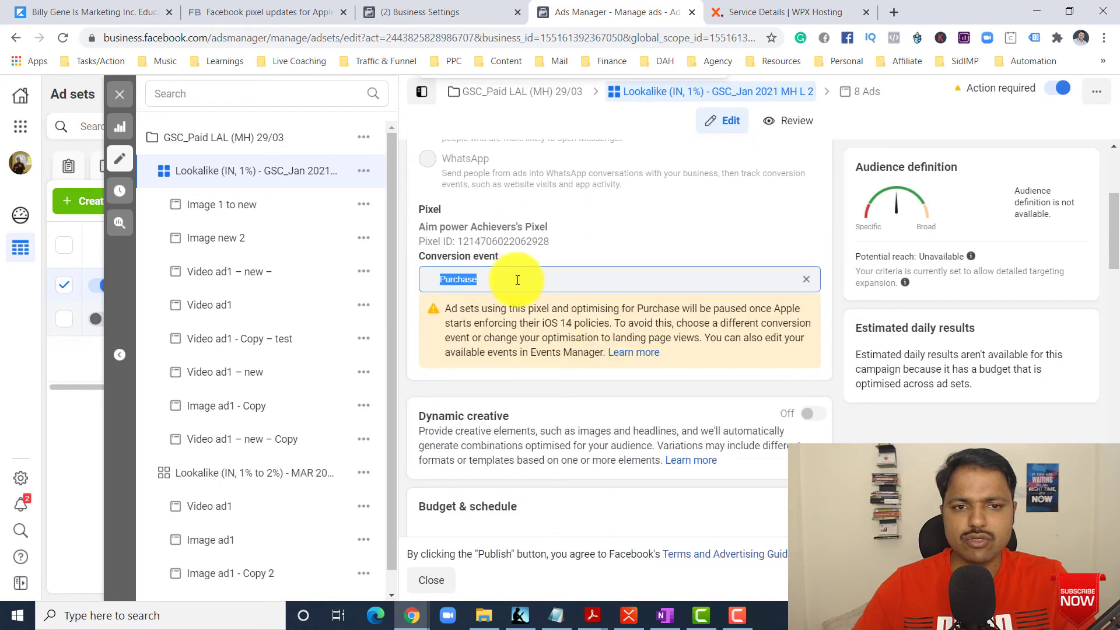
{"action": "left_click", "coordinate": [806, 280]}
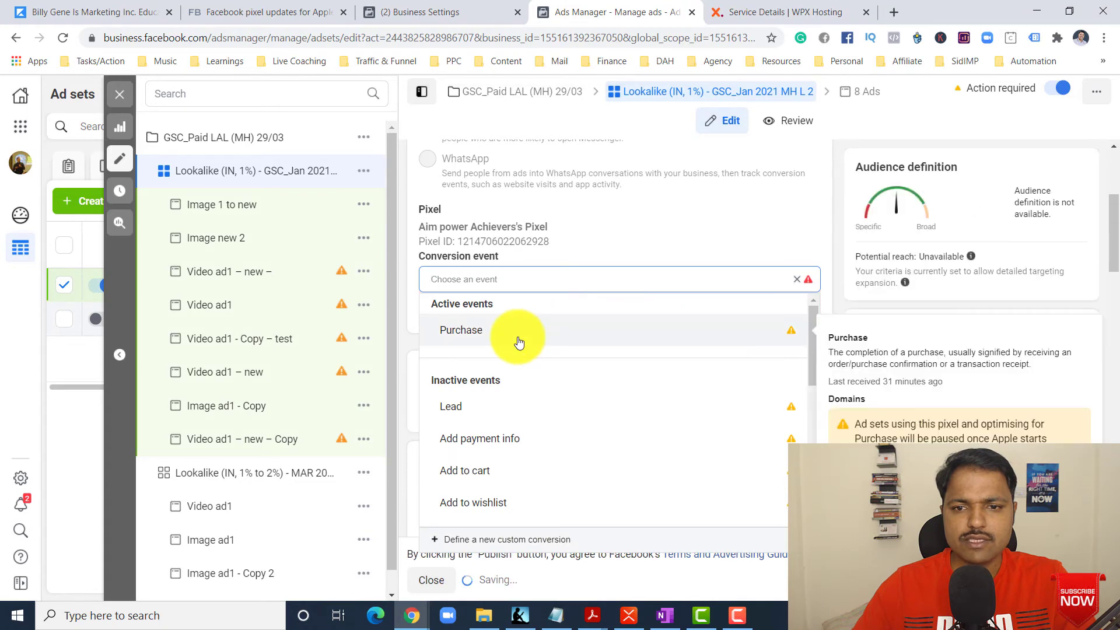
{"action": "scroll", "coordinate": [527, 350], "scroll_direction": "down", "scroll_amount": 6}
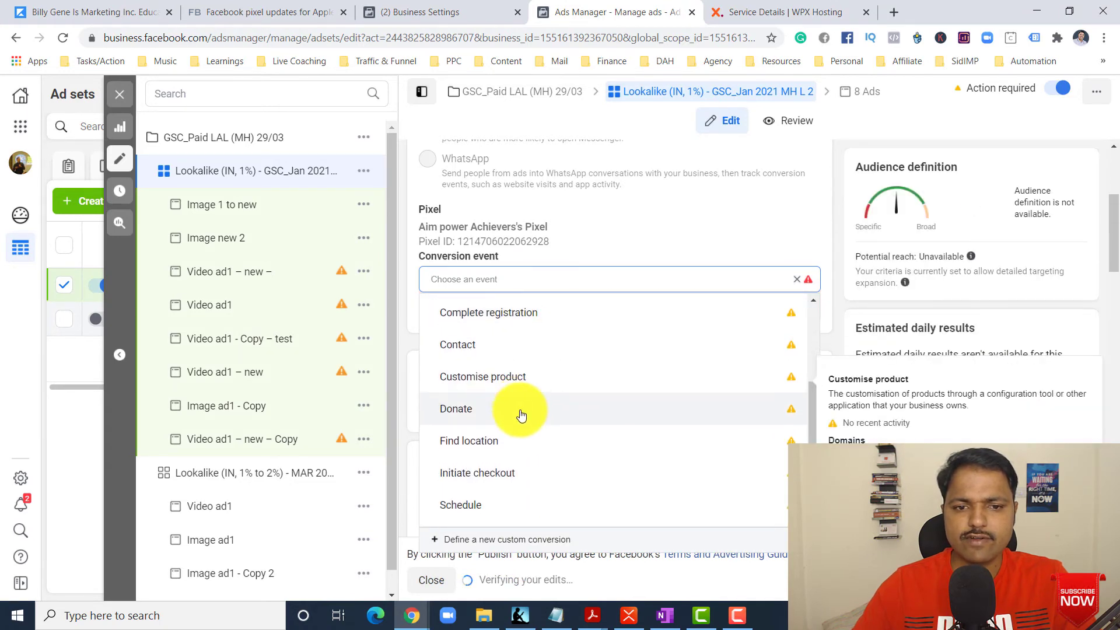
{"action": "scroll", "coordinate": [519, 433], "scroll_direction": "up", "scroll_amount": 5}
{"action": "scroll", "coordinate": [521, 431], "scroll_direction": "up", "scroll_amount": 3}
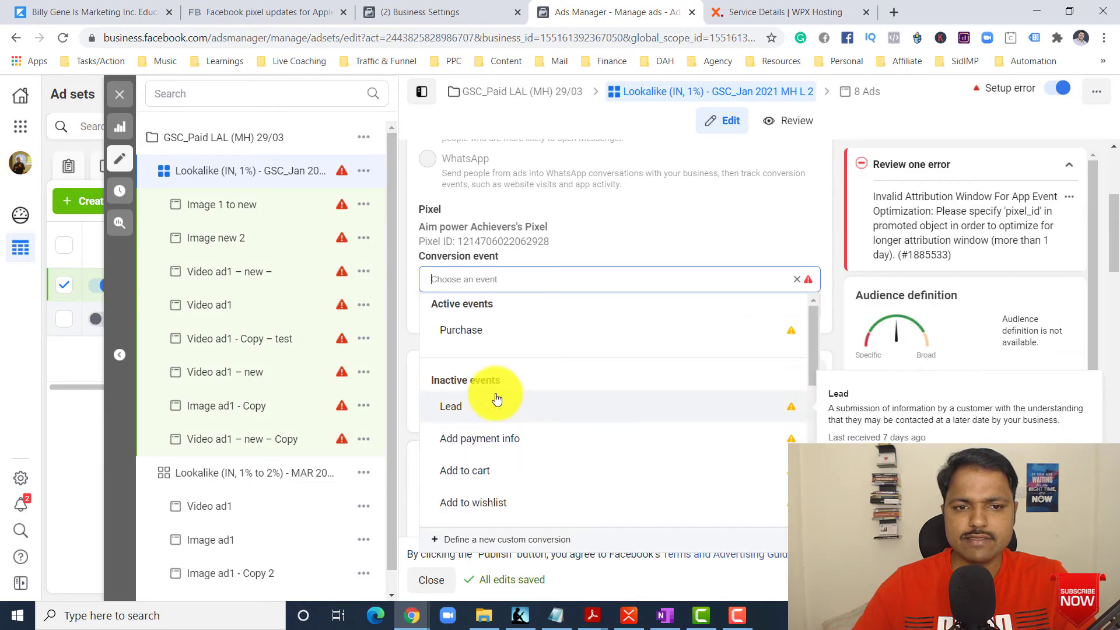
{"action": "left_click", "coordinate": [465, 324]}
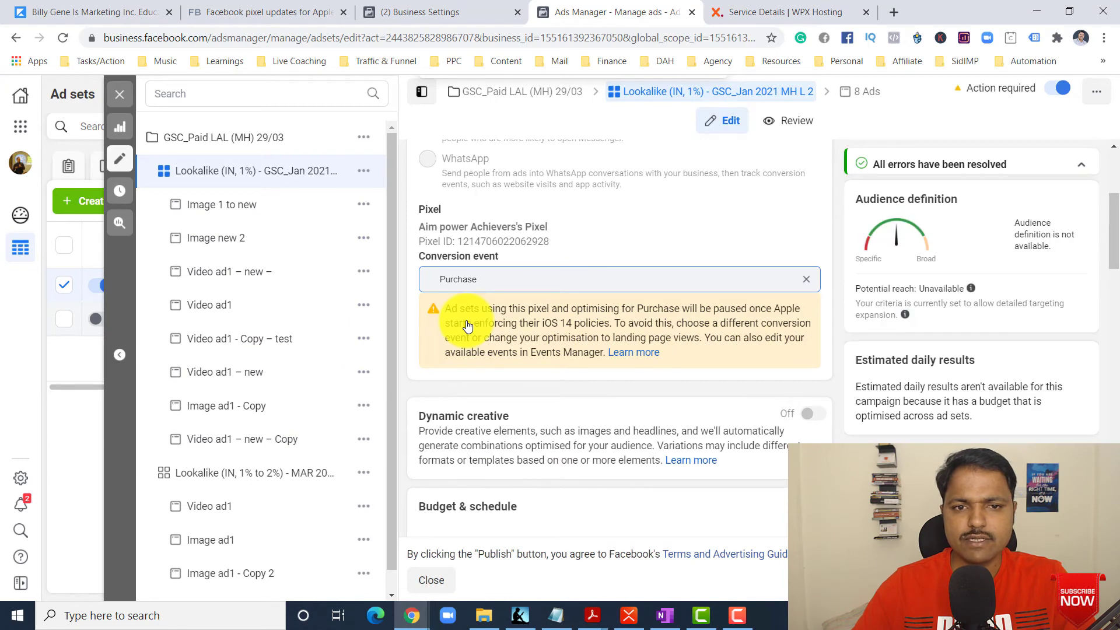
Review the rest of the ad set's settings, from schedule and audience to placements and optimisation
{"action": "scroll", "coordinate": [727, 369], "scroll_direction": "down", "scroll_amount": 10}
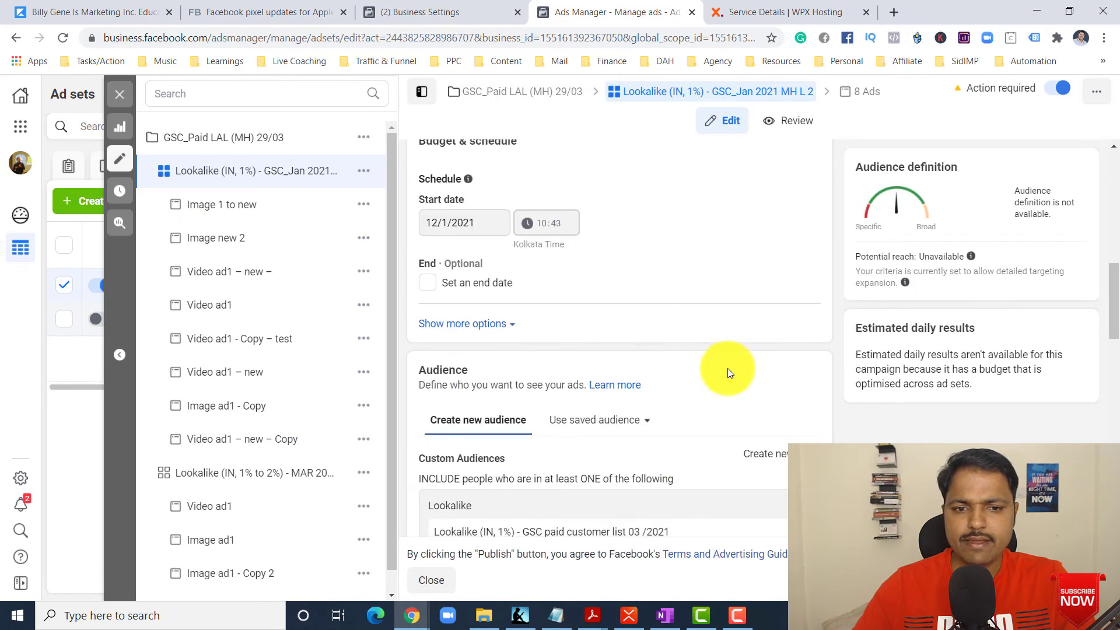
{"action": "scroll", "coordinate": [727, 362], "scroll_direction": "down", "scroll_amount": 8}
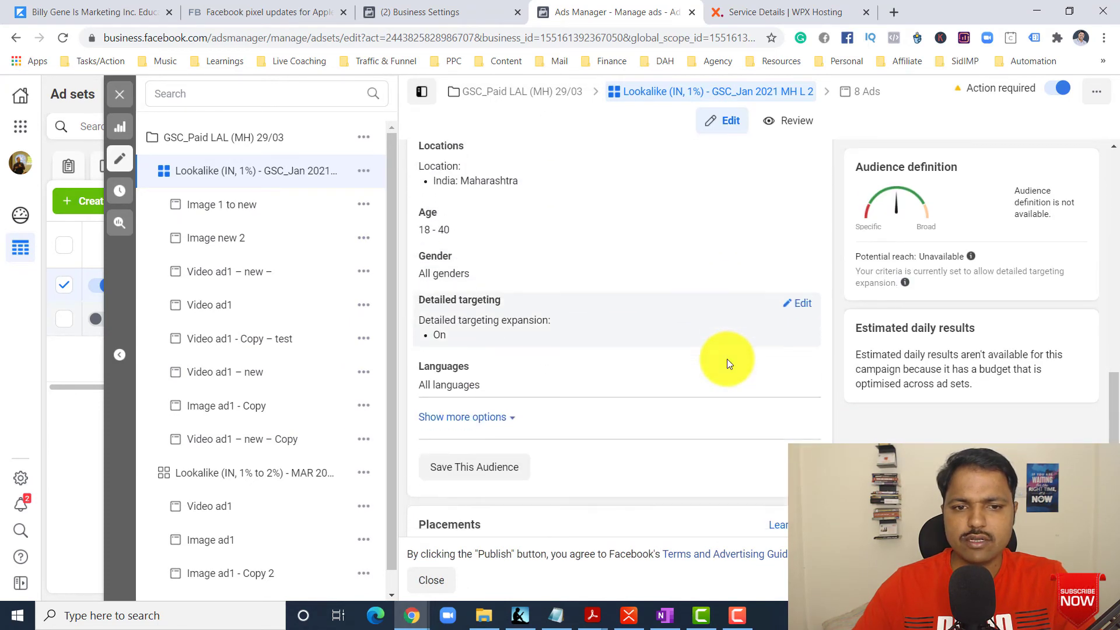
{"action": "scroll", "coordinate": [727, 358], "scroll_direction": "down", "scroll_amount": 3}
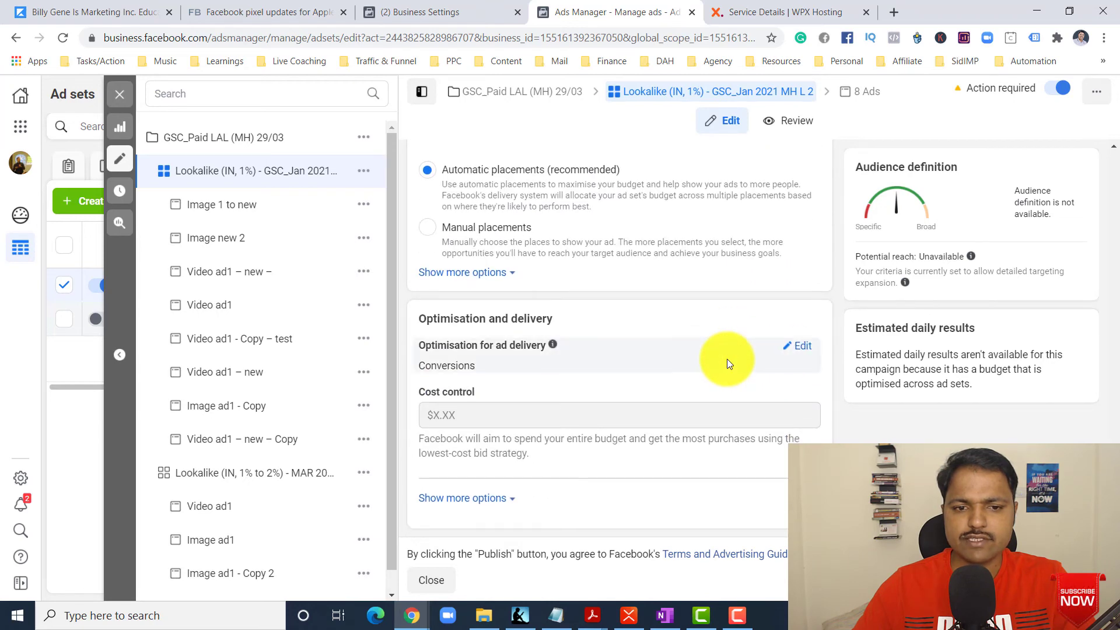
{"action": "scroll", "coordinate": [727, 358], "scroll_direction": "up", "scroll_amount": 4}
{"action": "scroll", "coordinate": [727, 359], "scroll_direction": "up", "scroll_amount": 6}
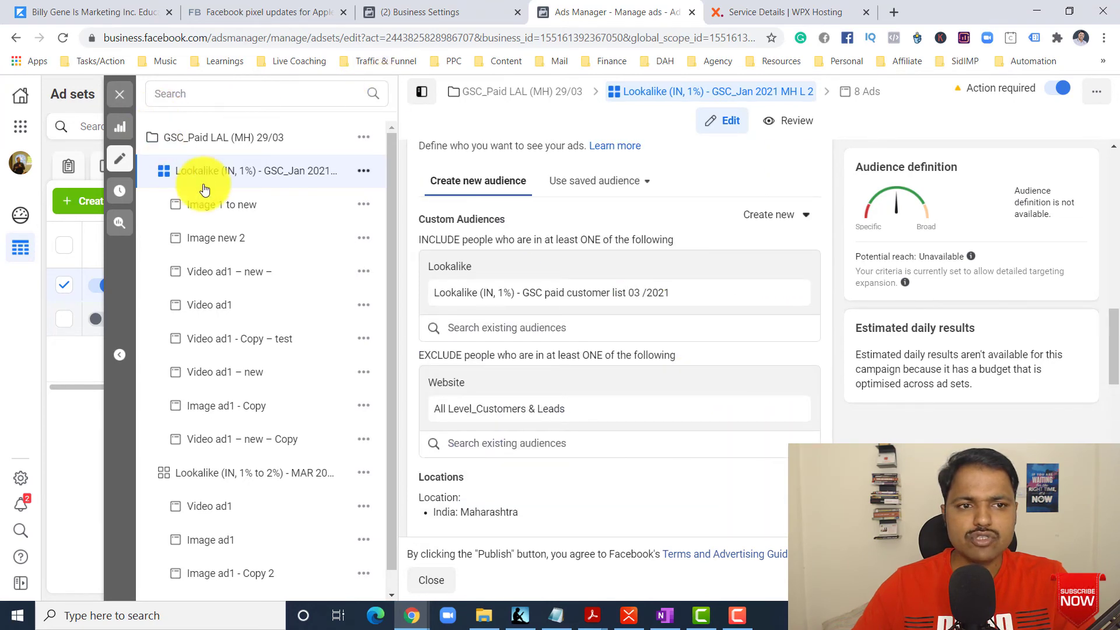
Open the ad "Image 1 to new" and examine the website events domain and pixel in its tracking settings
{"action": "left_click", "coordinate": [227, 216]}
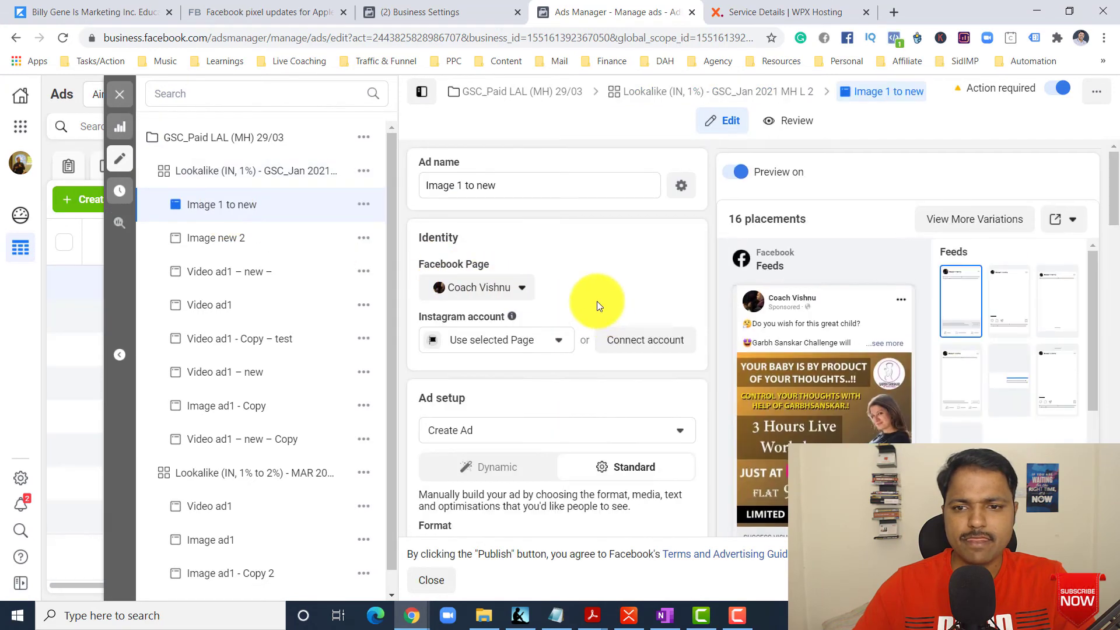
{"action": "scroll", "coordinate": [567, 401], "scroll_direction": "down", "scroll_amount": 2}
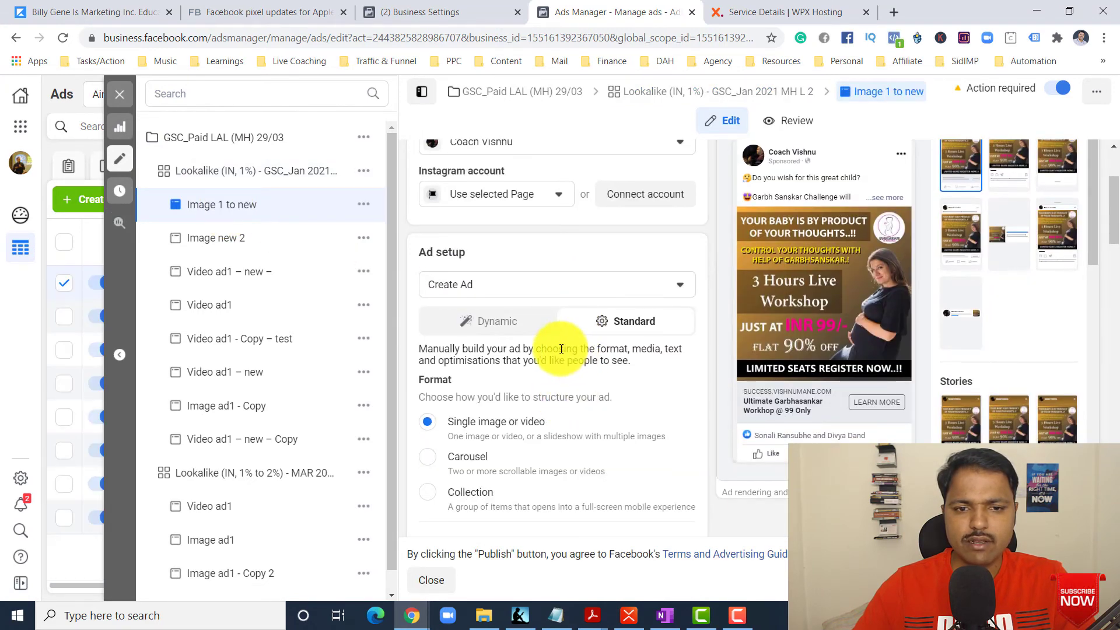
{"action": "scroll", "coordinate": [542, 359], "scroll_direction": "down", "scroll_amount": 10}
{"action": "scroll", "coordinate": [551, 346], "scroll_direction": "down", "scroll_amount": 8}
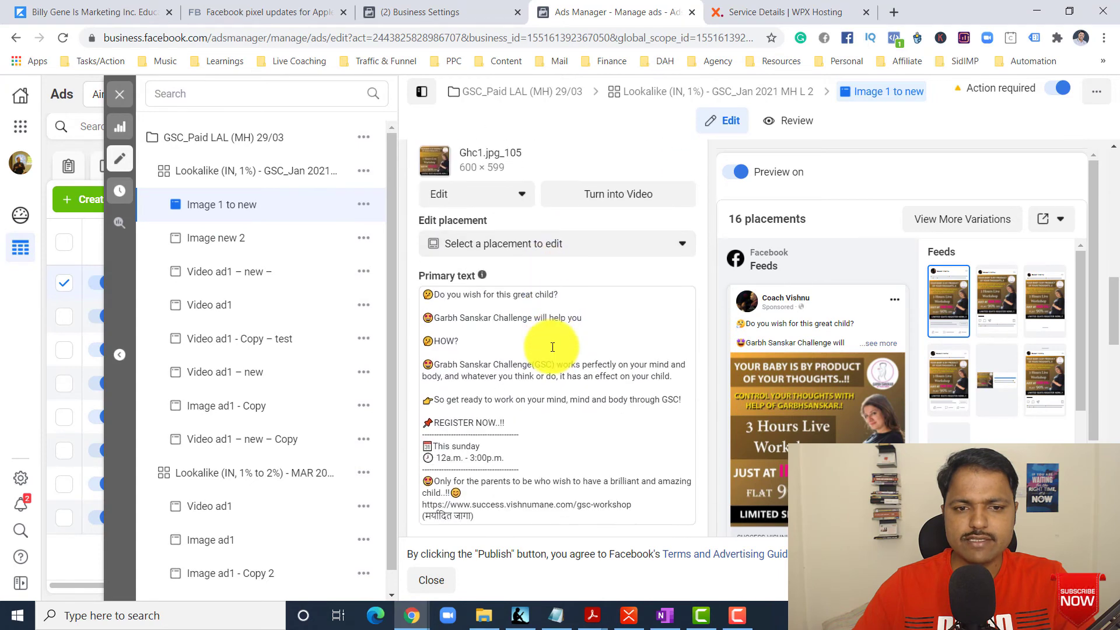
{"action": "scroll", "coordinate": [551, 347], "scroll_direction": "down", "scroll_amount": 2}
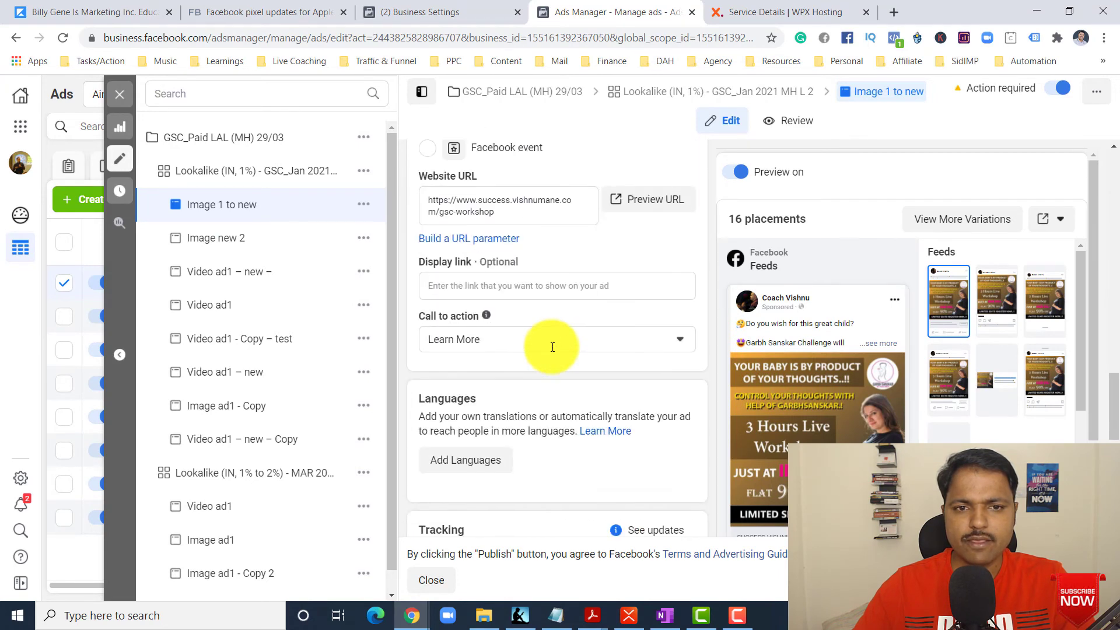
{"action": "scroll", "coordinate": [551, 346], "scroll_direction": "up", "scroll_amount": 1}
{"action": "scroll", "coordinate": [551, 347], "scroll_direction": "down", "scroll_amount": 6}
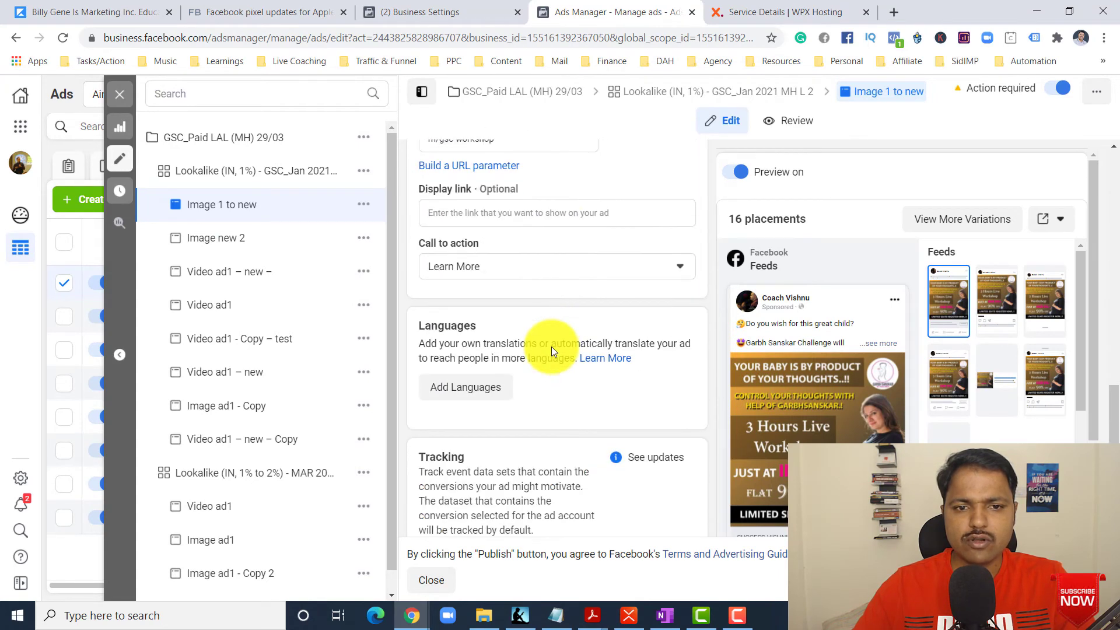
{"action": "scroll", "coordinate": [552, 347], "scroll_direction": "down", "scroll_amount": 3}
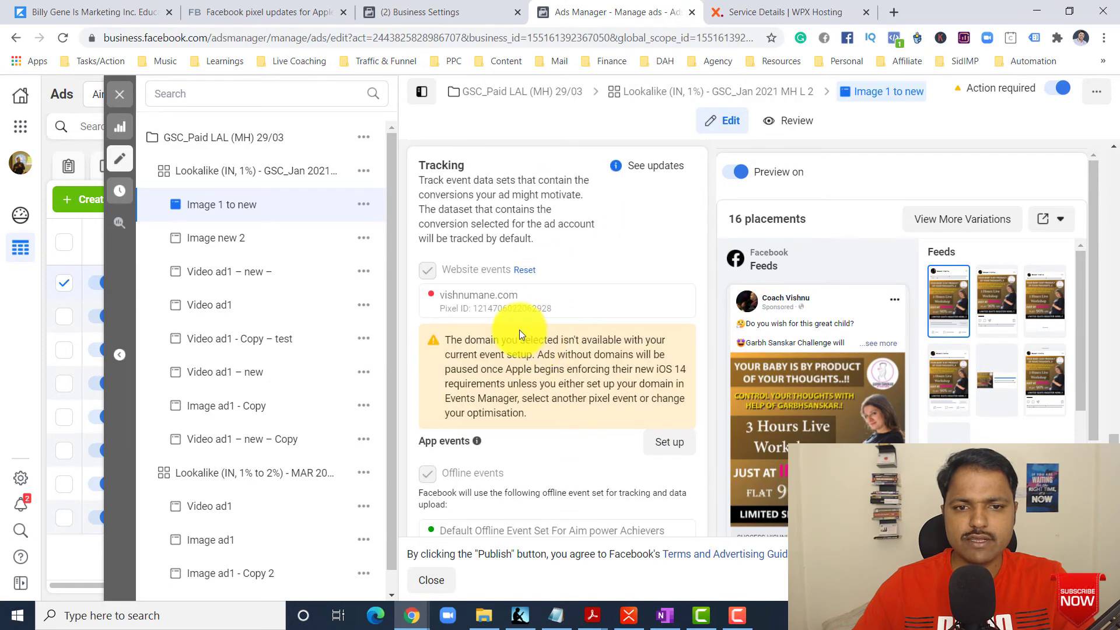
{"action": "scroll", "coordinate": [507, 301], "scroll_direction": "up", "scroll_amount": 1}
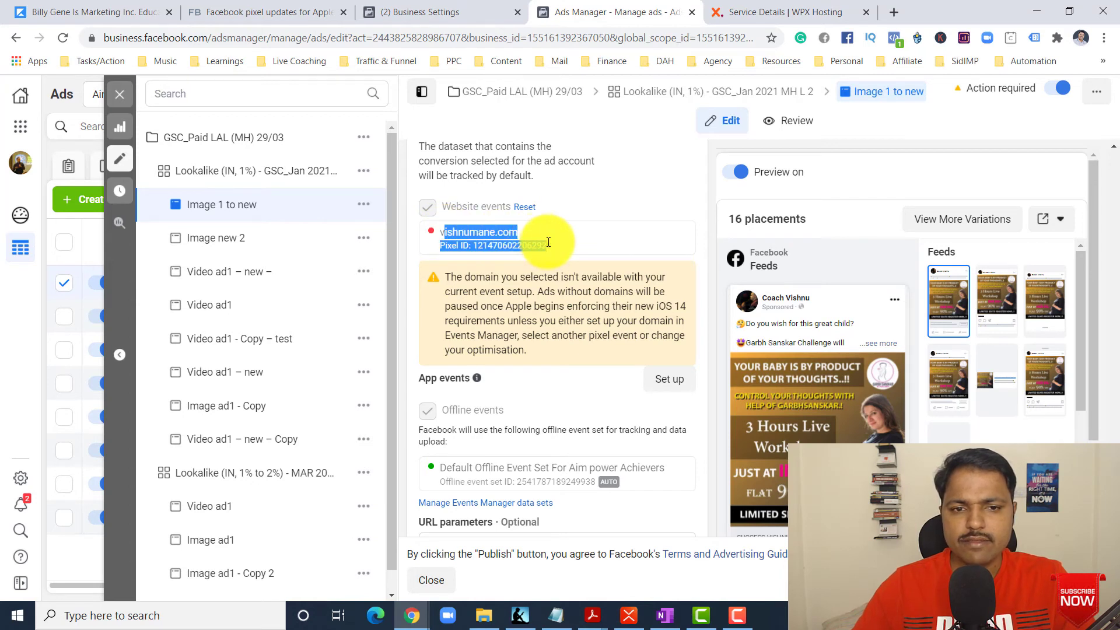
{"action": "left_click_drag", "start_coordinate": [441, 235], "coordinate": [555, 244]}
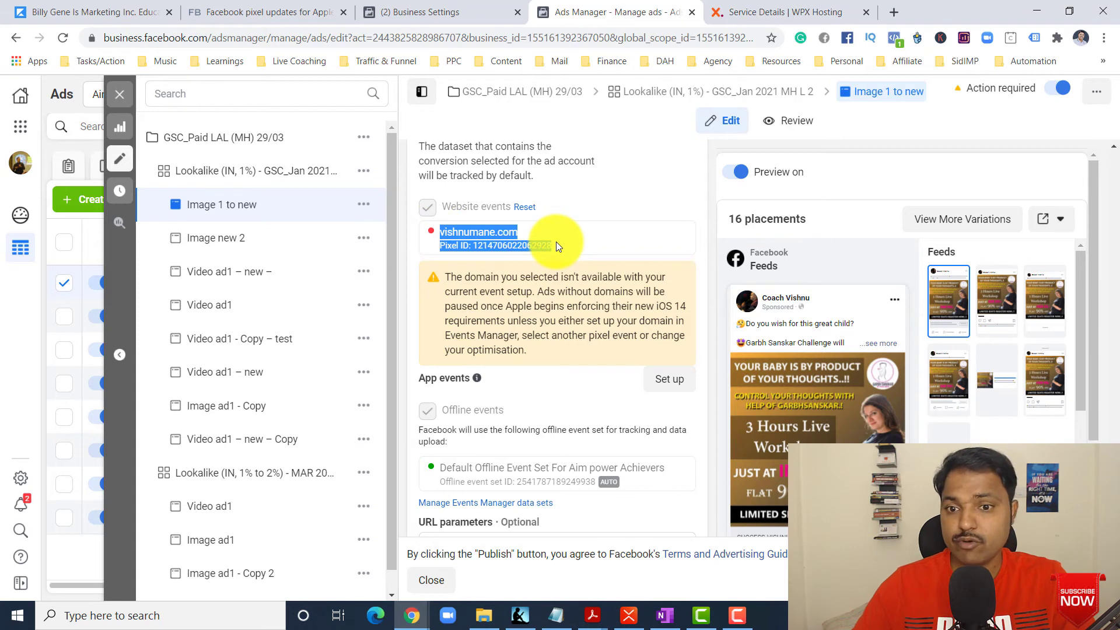
{"action": "left_click", "coordinate": [448, 215]}
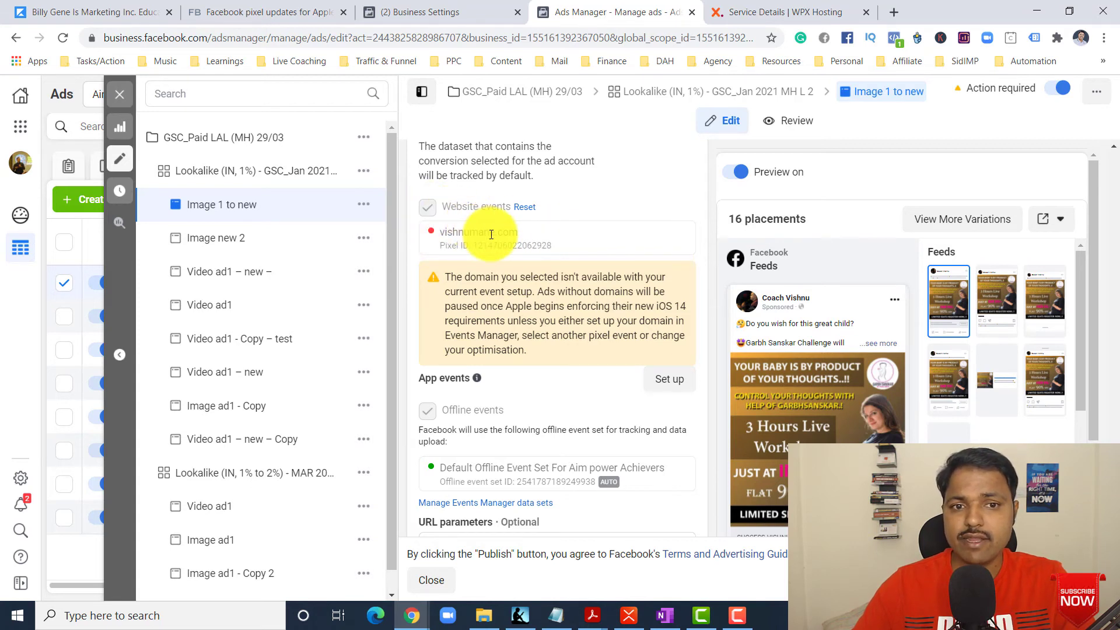
{"action": "left_click_drag", "start_coordinate": [551, 246], "coordinate": [524, 244]}
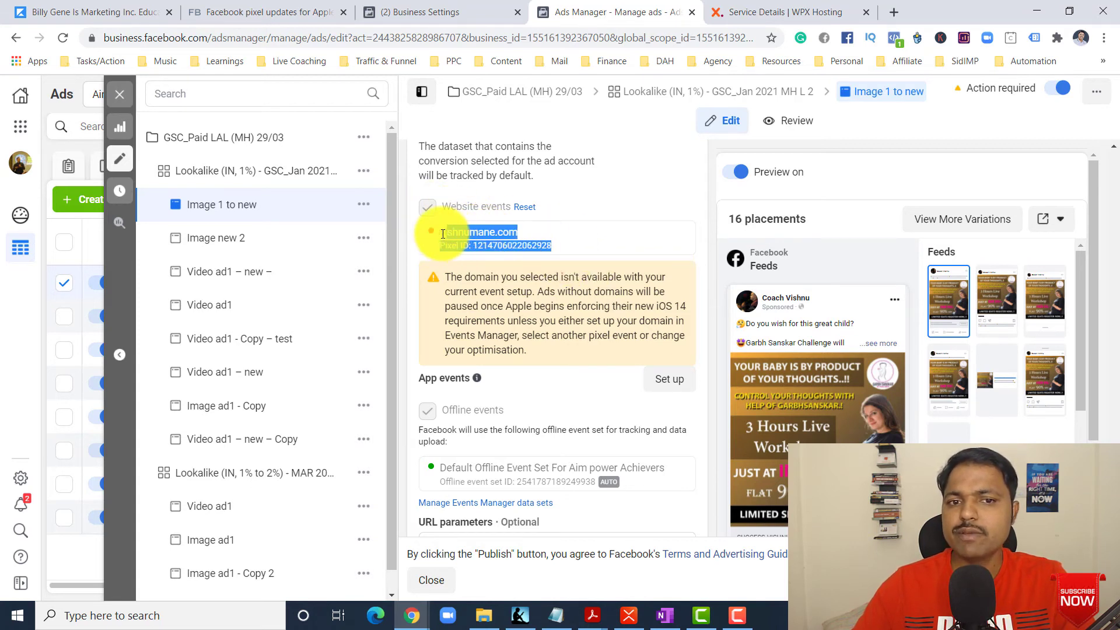
Close the ad editor and switch to the other business's "Main #1" ad account
{"action": "left_click", "coordinate": [120, 93]}
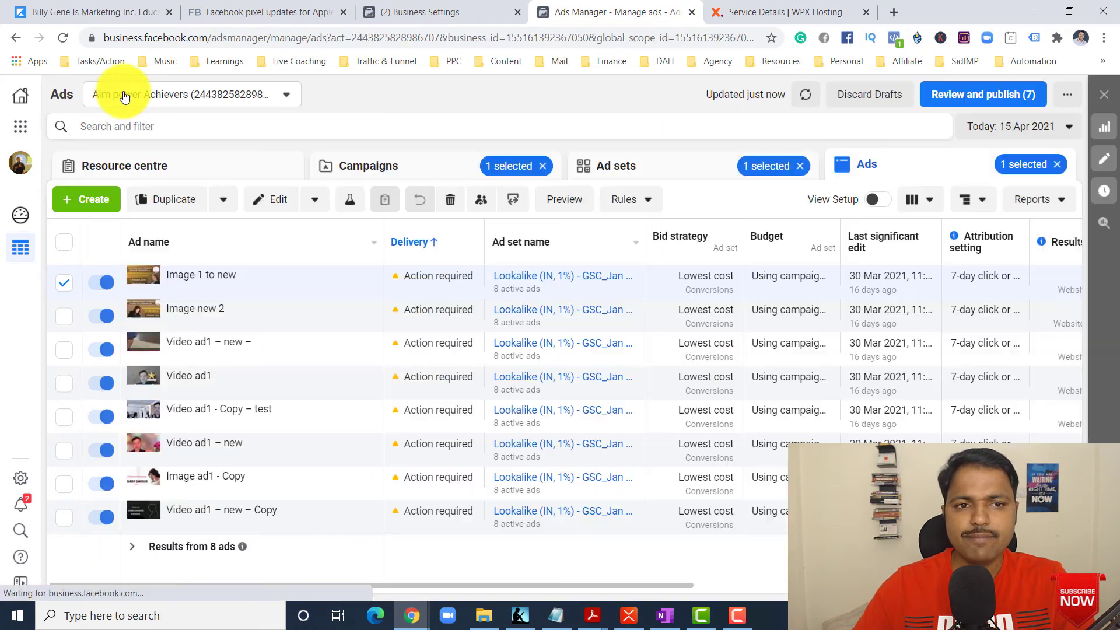
{"action": "left_click", "coordinate": [272, 94]}
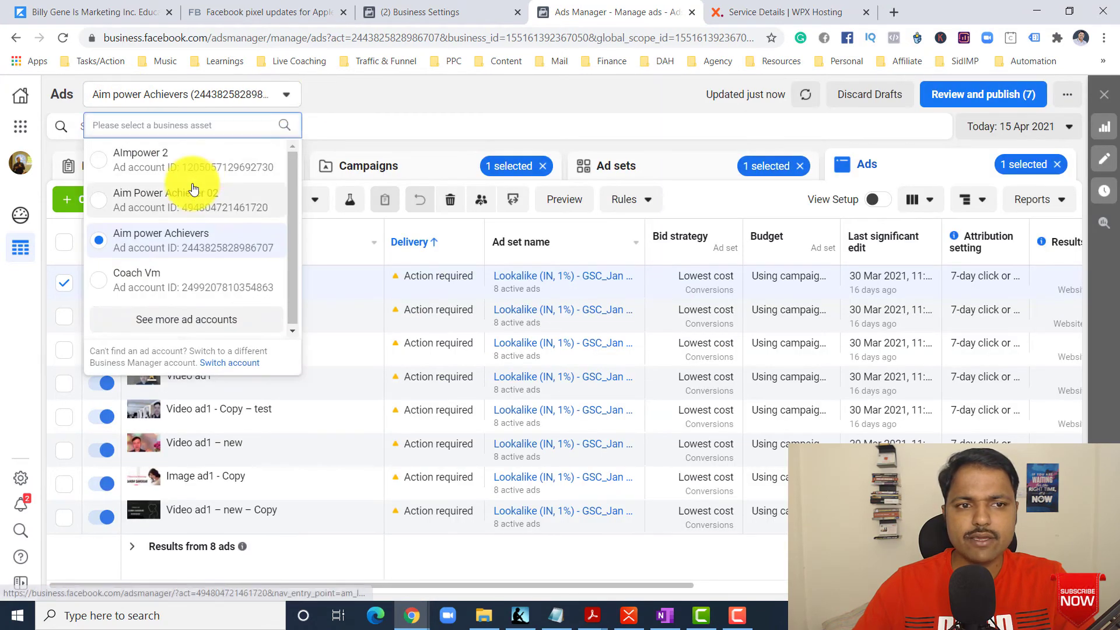
{"action": "left_click", "coordinate": [189, 316]}
{"action": "scroll", "coordinate": [193, 306], "scroll_direction": "down", "scroll_amount": 5}
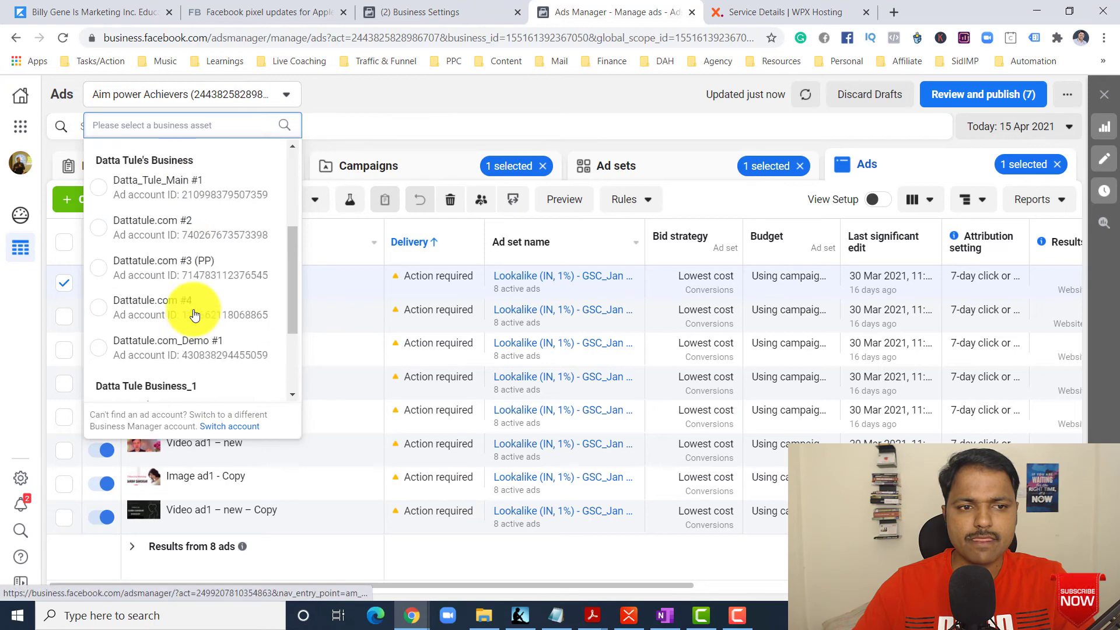
{"action": "scroll", "coordinate": [198, 256], "scroll_direction": "up", "scroll_amount": 2}
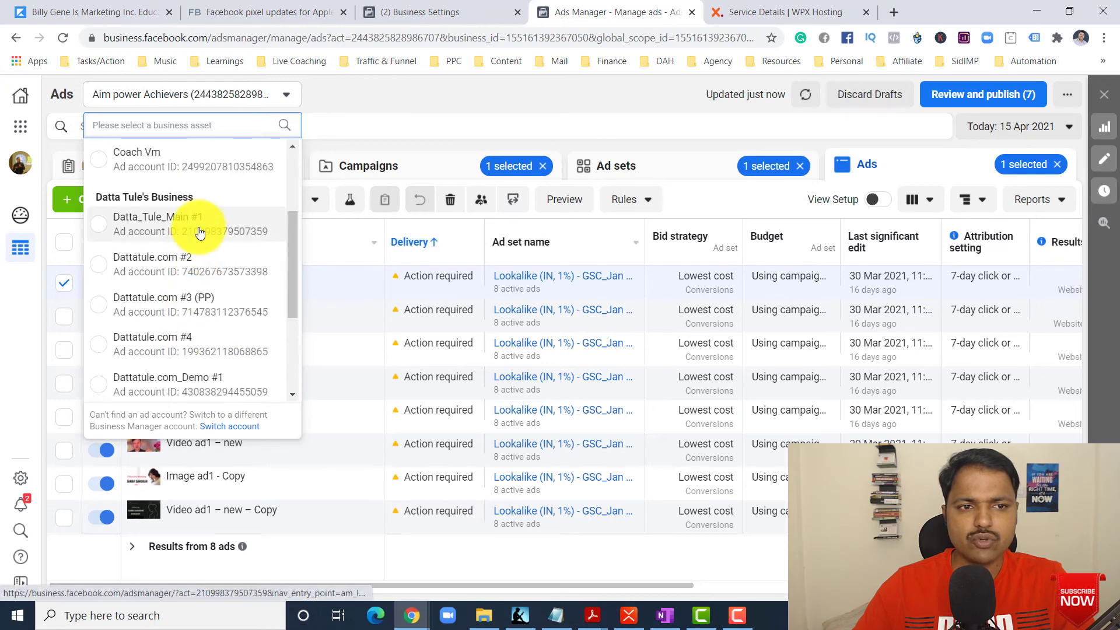
{"action": "left_click", "coordinate": [199, 228]}
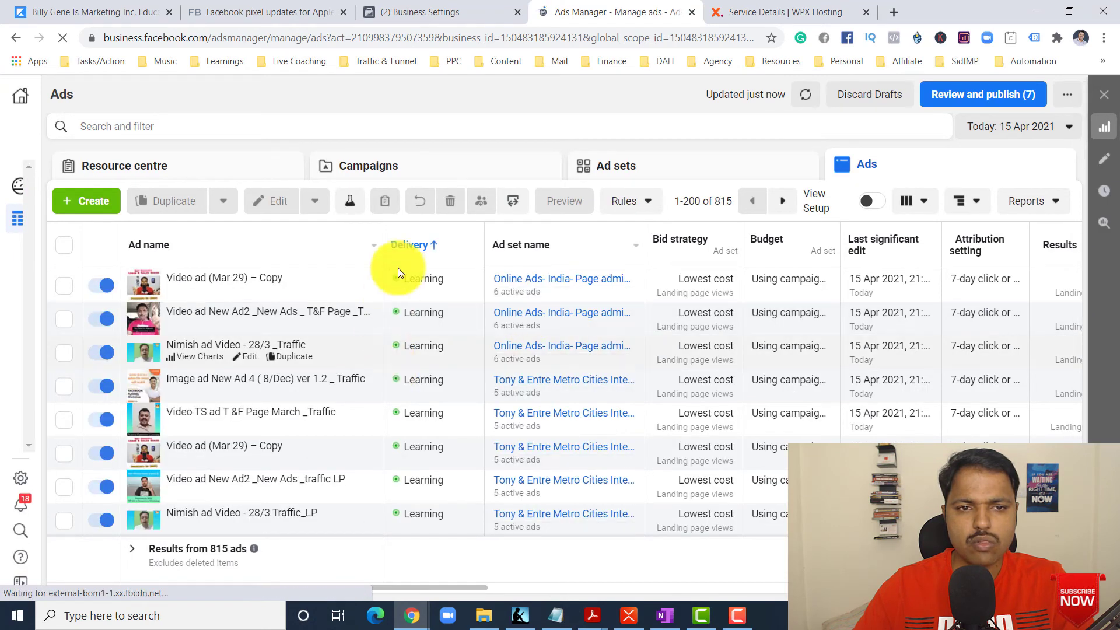
Open the ad set "Online Advertising MH_GJ_DL_UP- Page admins 25 to 45" of campaign "FB&F WS Interest Base (APR 2) 1" for editing
{"action": "left_click", "coordinate": [425, 177]}
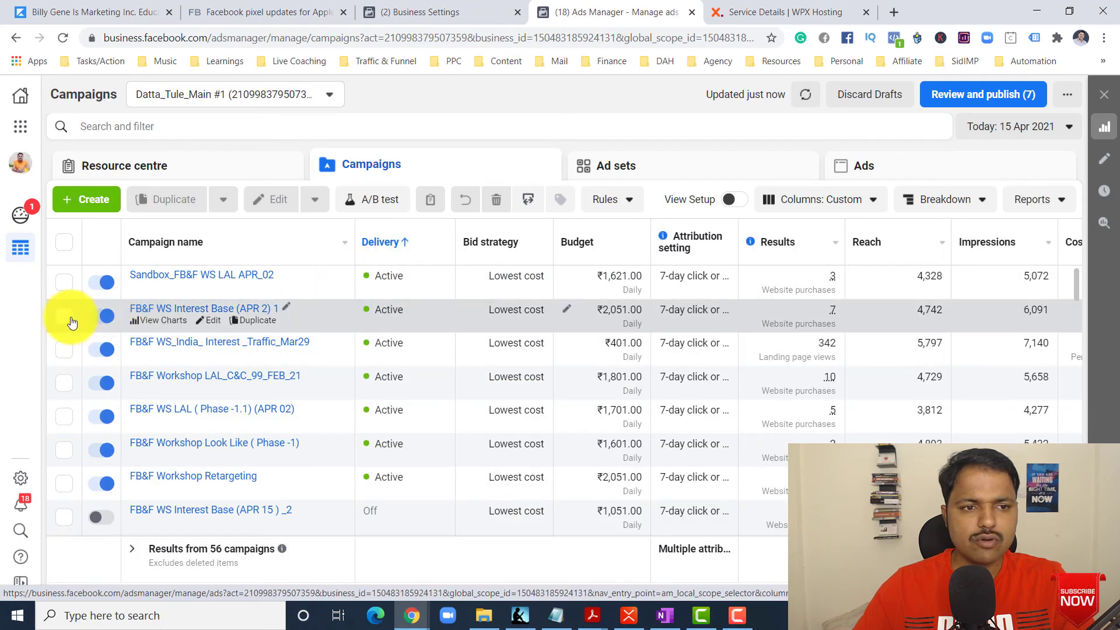
{"action": "left_click", "coordinate": [64, 315]}
{"action": "left_click", "coordinate": [622, 165]}
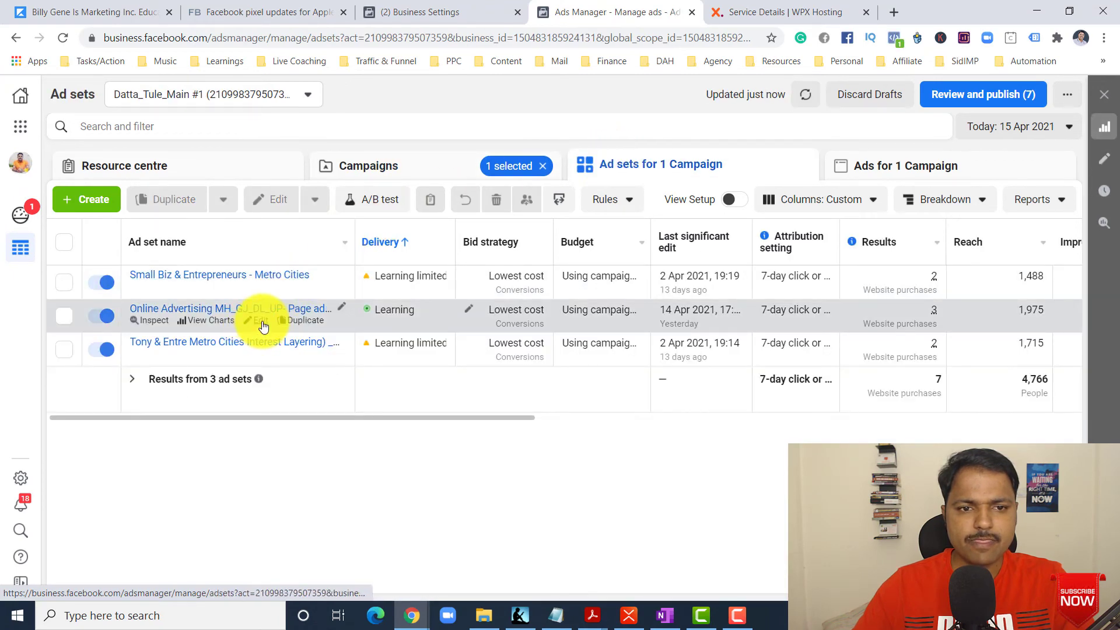
{"action": "left_click", "coordinate": [259, 320]}
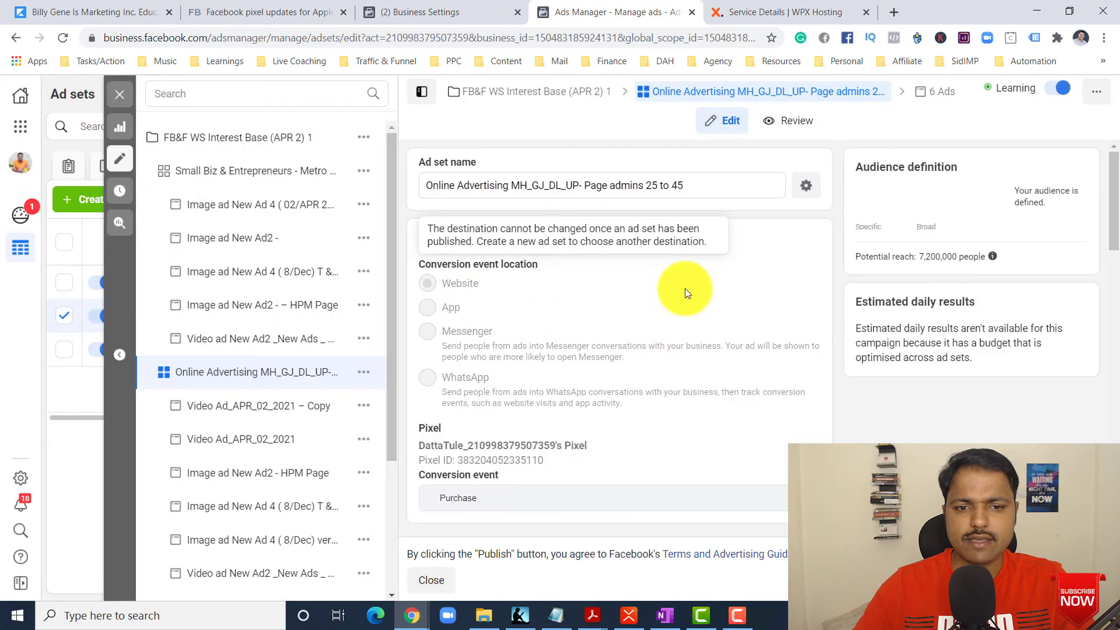
Check the ad set's conversion event and review its audience, placements and optimisation settings
{"action": "scroll", "coordinate": [665, 321], "scroll_direction": "down", "scroll_amount": 3}
{"action": "double_click", "coordinate": [481, 280]}
{"action": "scroll", "coordinate": [584, 349], "scroll_direction": "down", "scroll_amount": 10}
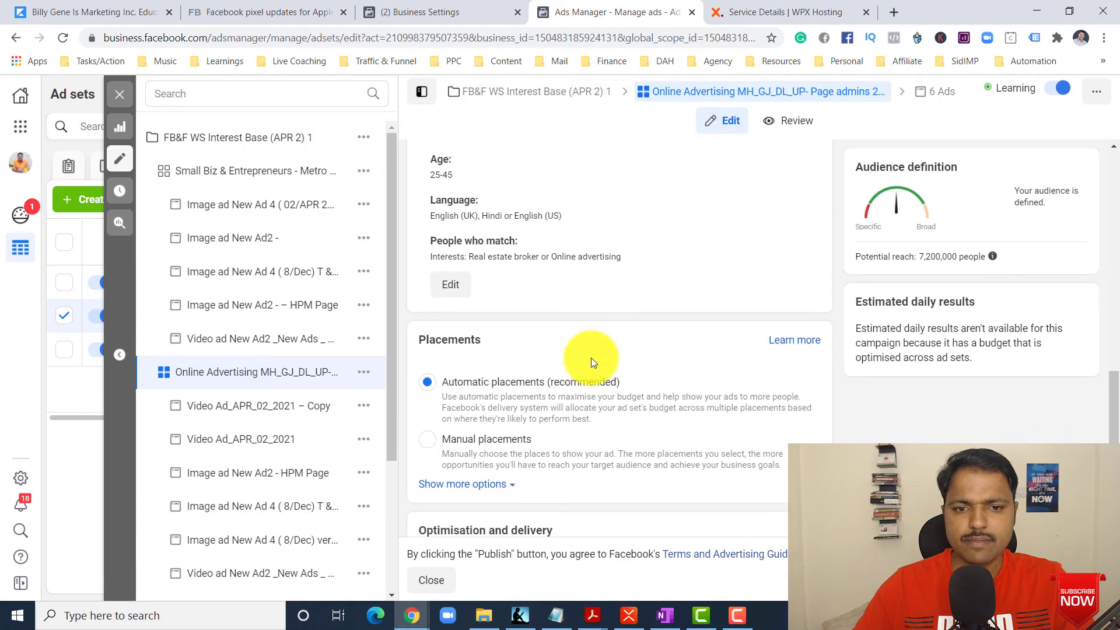
{"action": "scroll", "coordinate": [591, 358], "scroll_direction": "down", "scroll_amount": 3}
{"action": "scroll", "coordinate": [228, 315], "scroll_direction": "down", "scroll_amount": 2}
Open the ad "Video Ad_APR_02_2021 – Copy" and check the website events domain in its tracking settings
{"action": "left_click", "coordinate": [240, 328]}
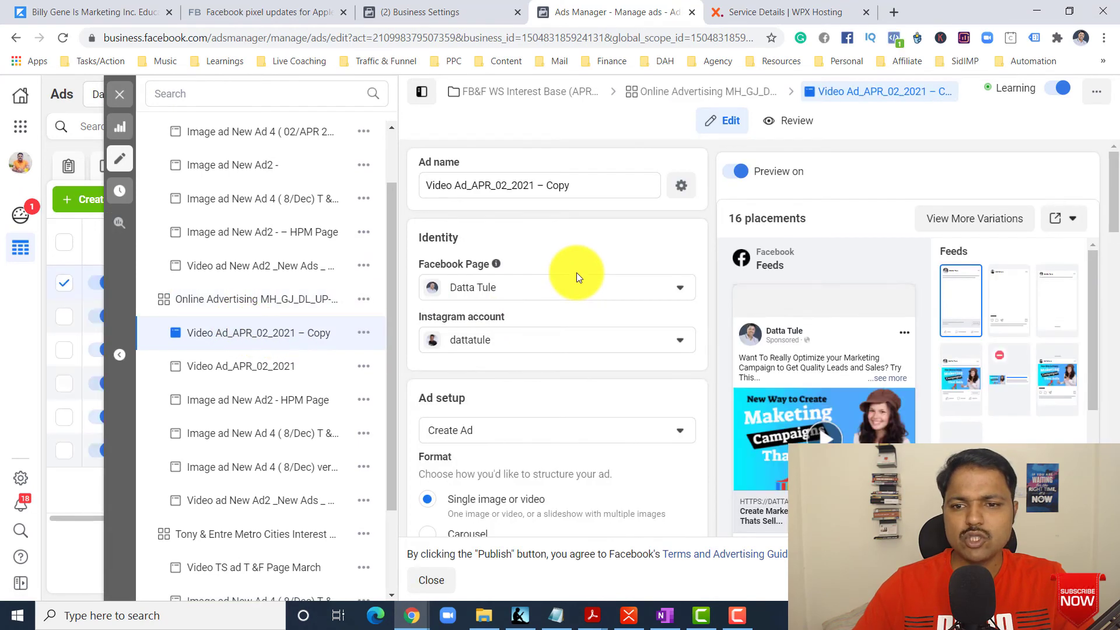
{"action": "scroll", "coordinate": [576, 272], "scroll_direction": "down", "scroll_amount": 12}
{"action": "scroll", "coordinate": [561, 308], "scroll_direction": "down", "scroll_amount": 10}
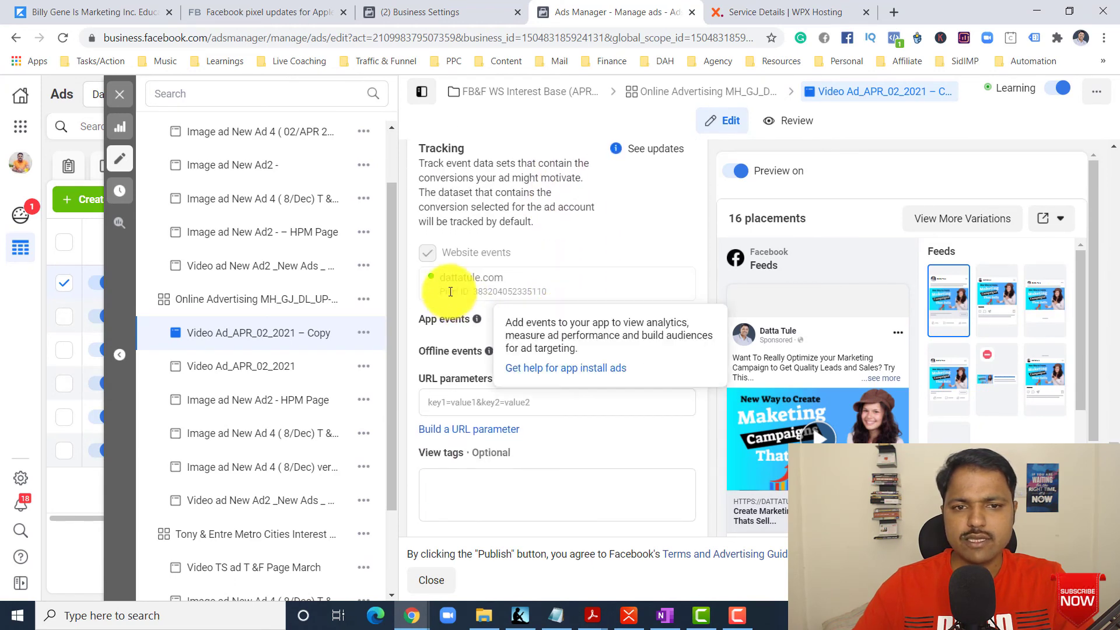
Close the ad editor and open the business's Domains list under Brand safety in Business settings
{"action": "left_click", "coordinate": [119, 94]}
{"action": "left_click", "coordinate": [28, 135]}
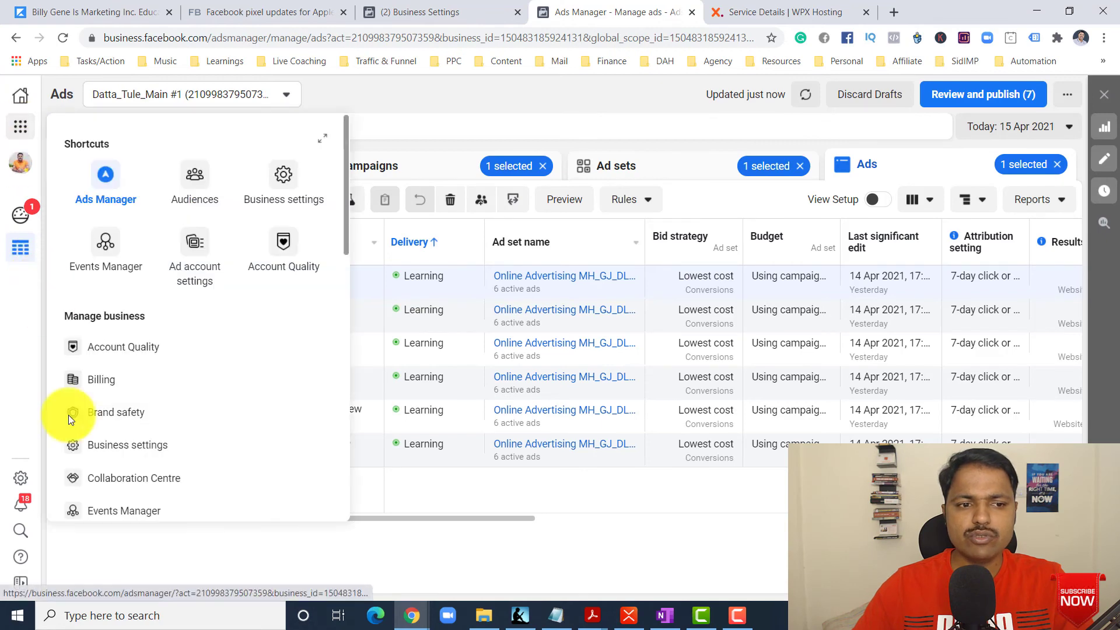
{"action": "left_click", "coordinate": [97, 443]}
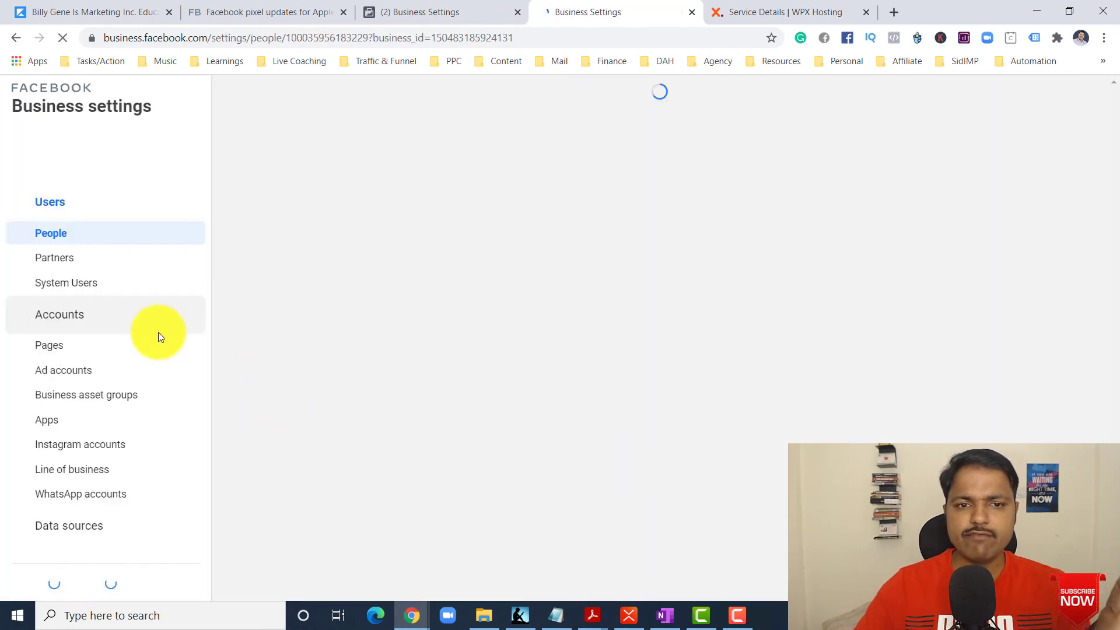
{"action": "scroll", "coordinate": [82, 373], "scroll_direction": "down", "scroll_amount": 5}
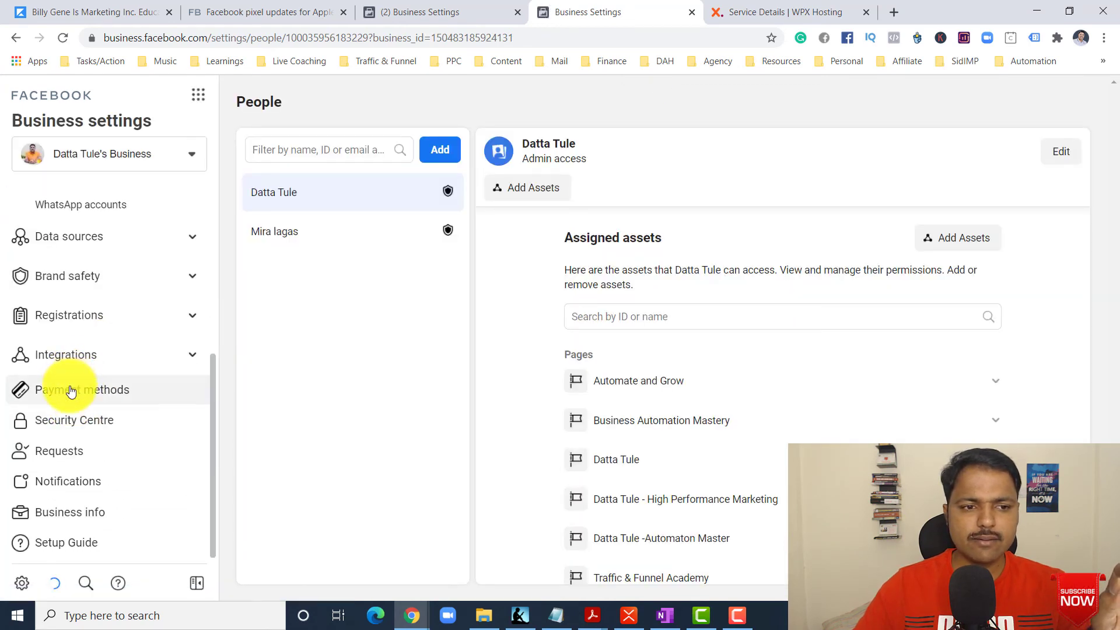
{"action": "scroll", "coordinate": [76, 350], "scroll_direction": "up", "scroll_amount": 2}
{"action": "left_click", "coordinate": [76, 363]}
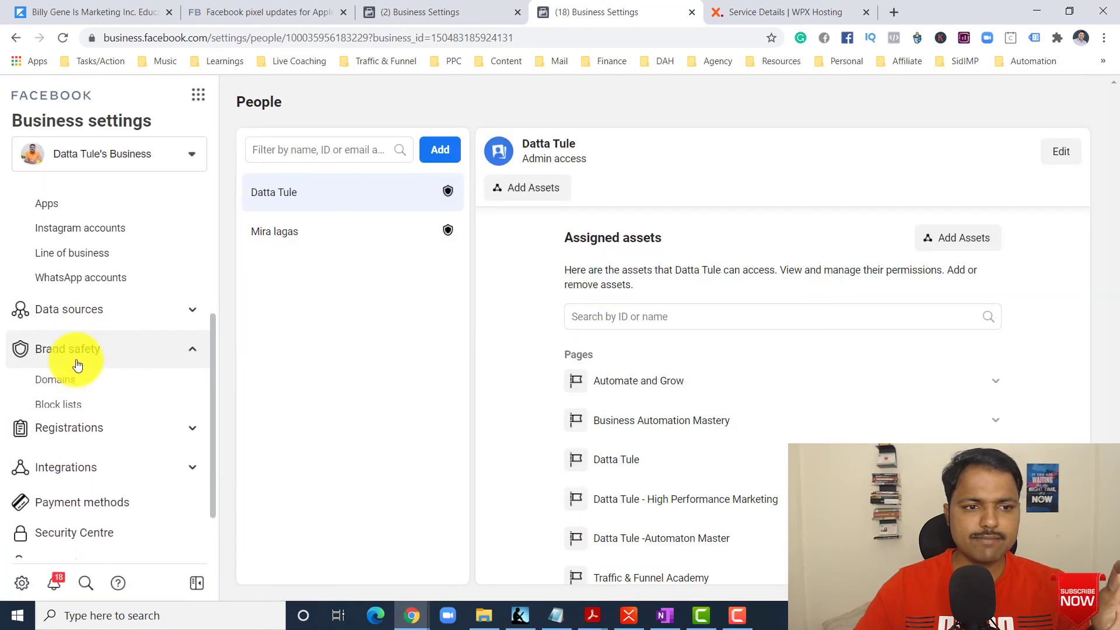
{"action": "left_click", "coordinate": [87, 382]}
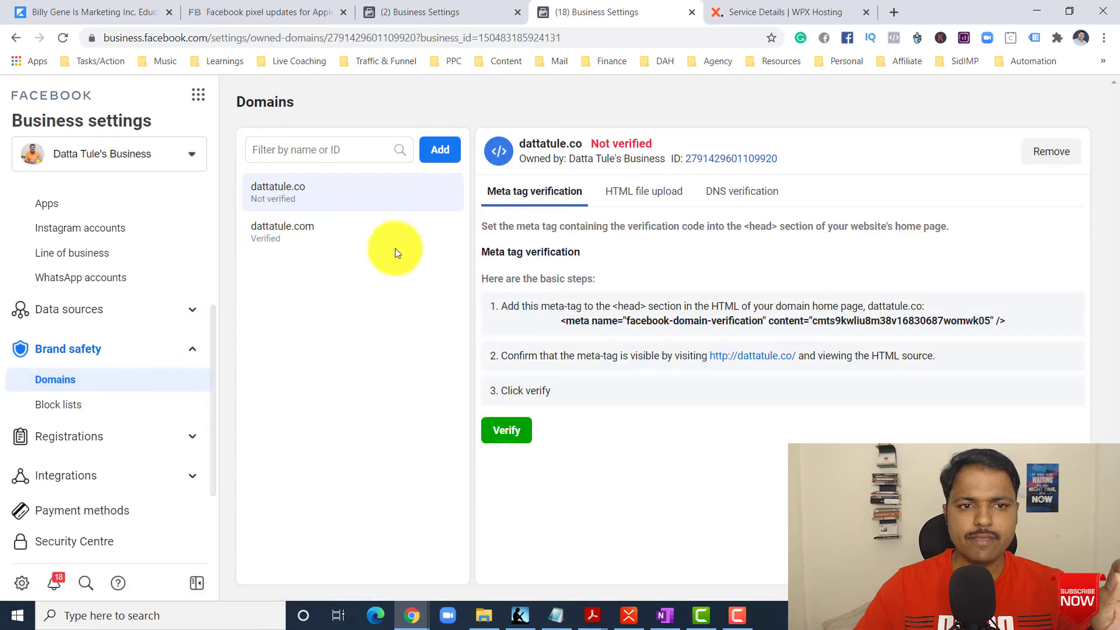
Select the verified .com domain and check its domain access information and connected assets
{"action": "left_click", "coordinate": [300, 230]}
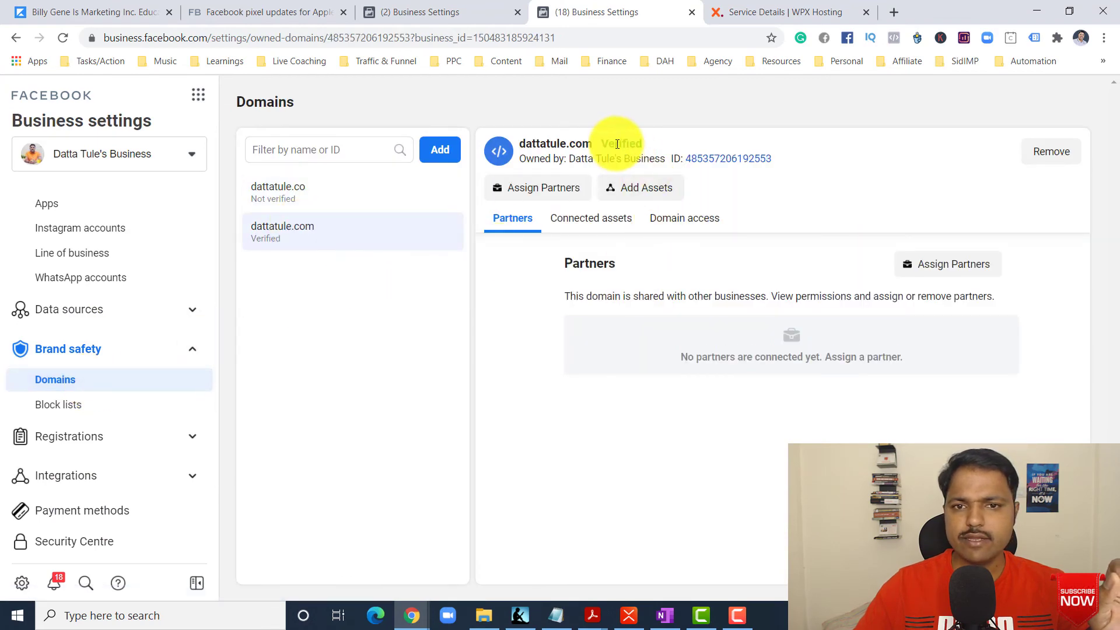
{"action": "left_click", "coordinate": [664, 218]}
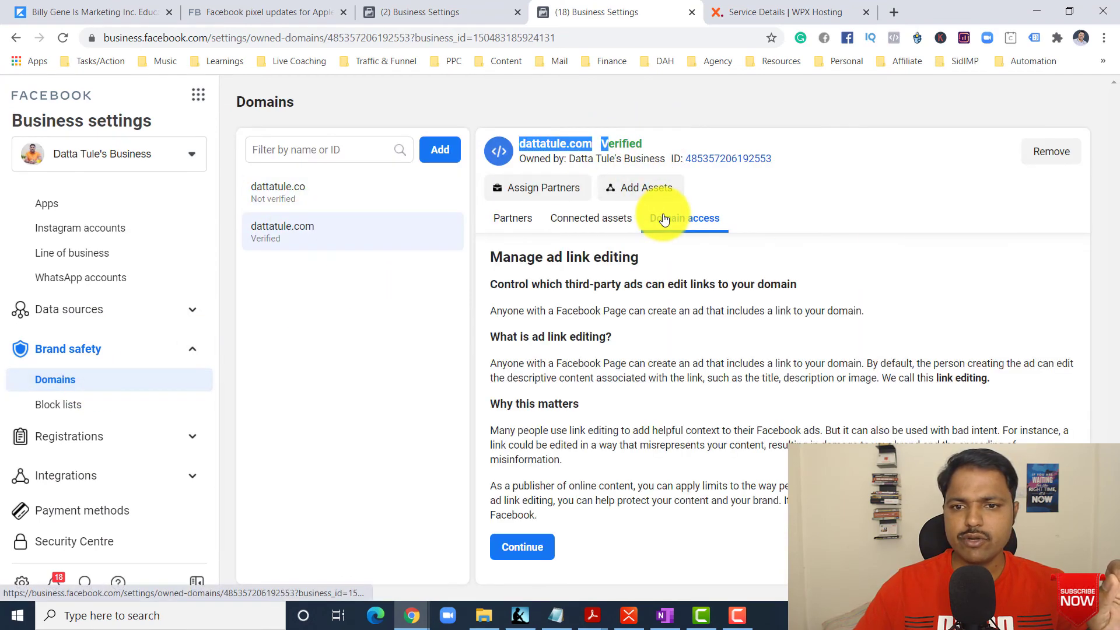
{"action": "left_click", "coordinate": [600, 225]}
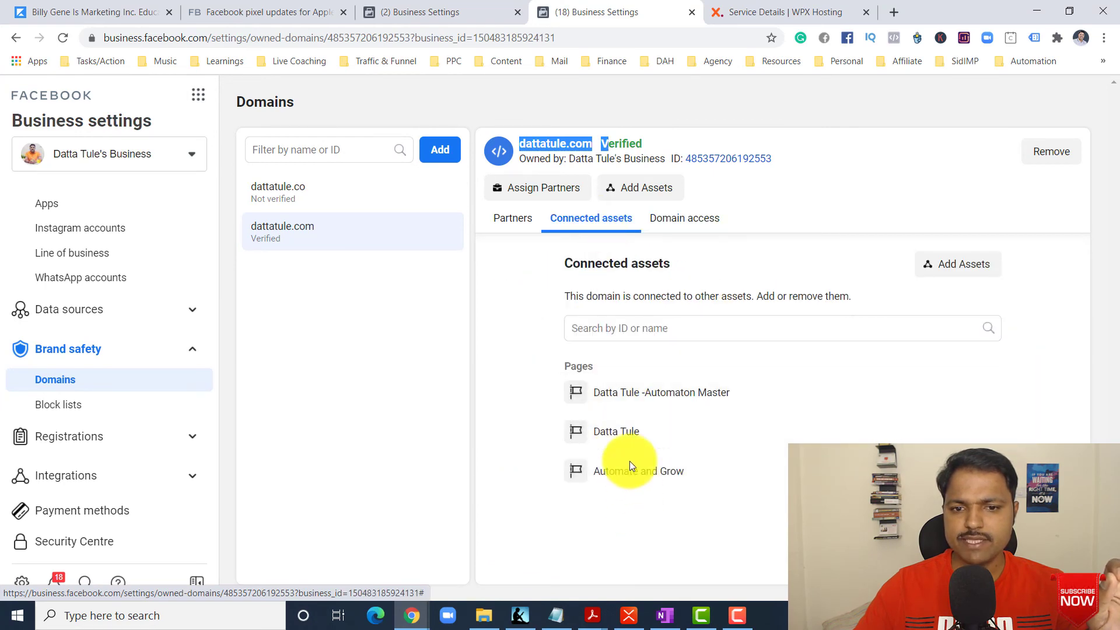
Go to the business's Pixels under Data sources and check who has access to the pixel named after the main ad account
{"action": "scroll", "coordinate": [76, 344], "scroll_direction": "up", "scroll_amount": 3}
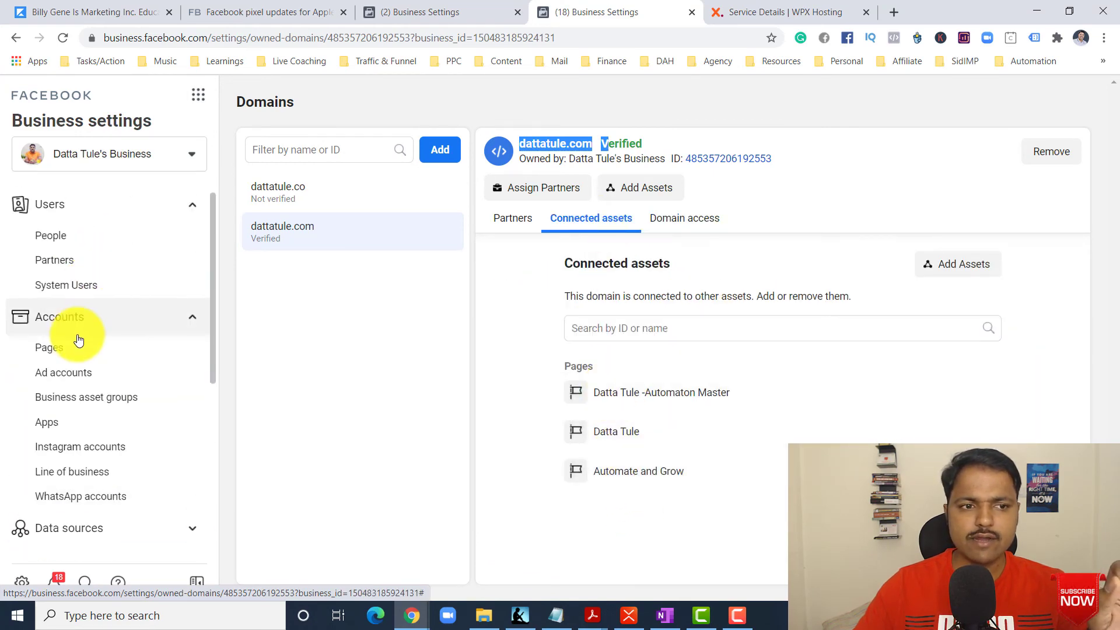
{"action": "scroll", "coordinate": [82, 385], "scroll_direction": "up", "scroll_amount": 1}
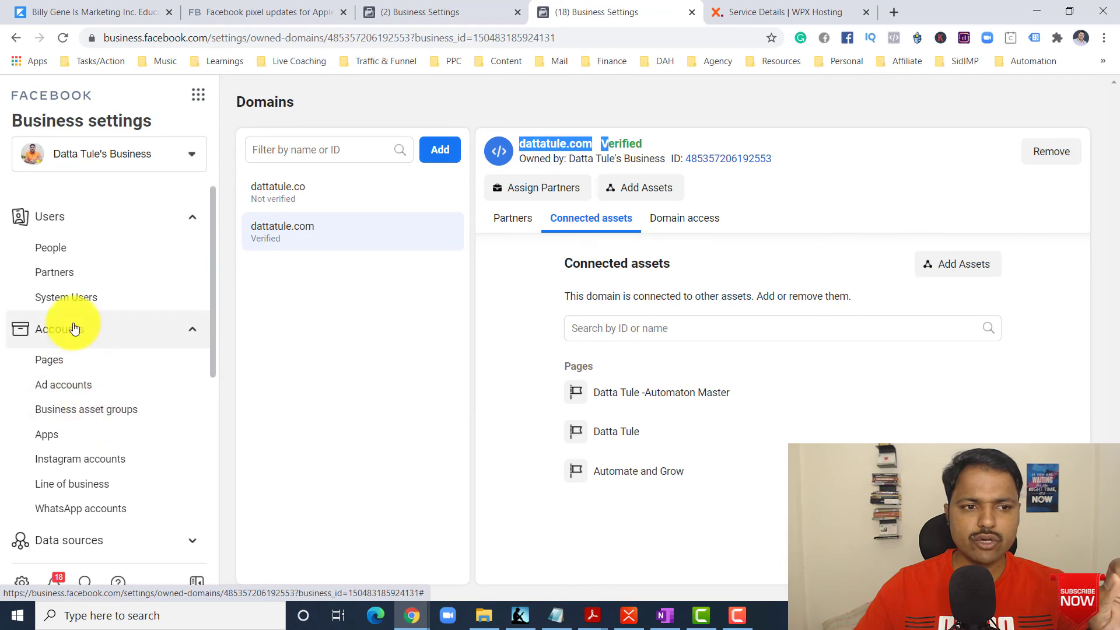
{"action": "scroll", "coordinate": [82, 338], "scroll_direction": "down", "scroll_amount": 3}
{"action": "left_click", "coordinate": [95, 393]}
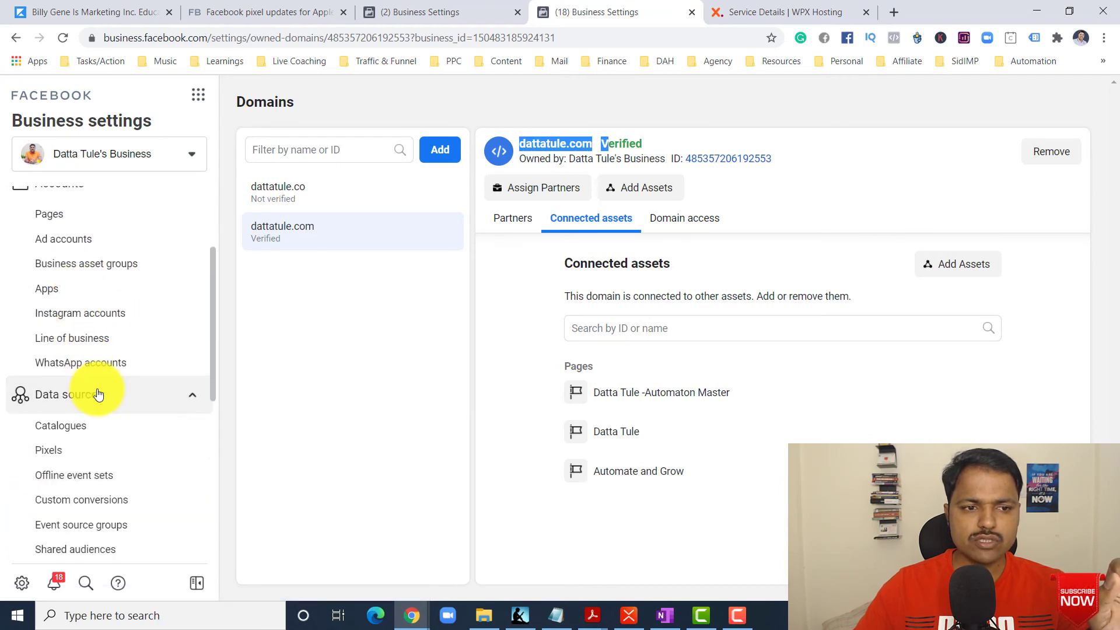
{"action": "scroll", "coordinate": [99, 394], "scroll_direction": "down", "scroll_amount": 1}
{"action": "scroll", "coordinate": [88, 350], "scroll_direction": "down", "scroll_amount": 1}
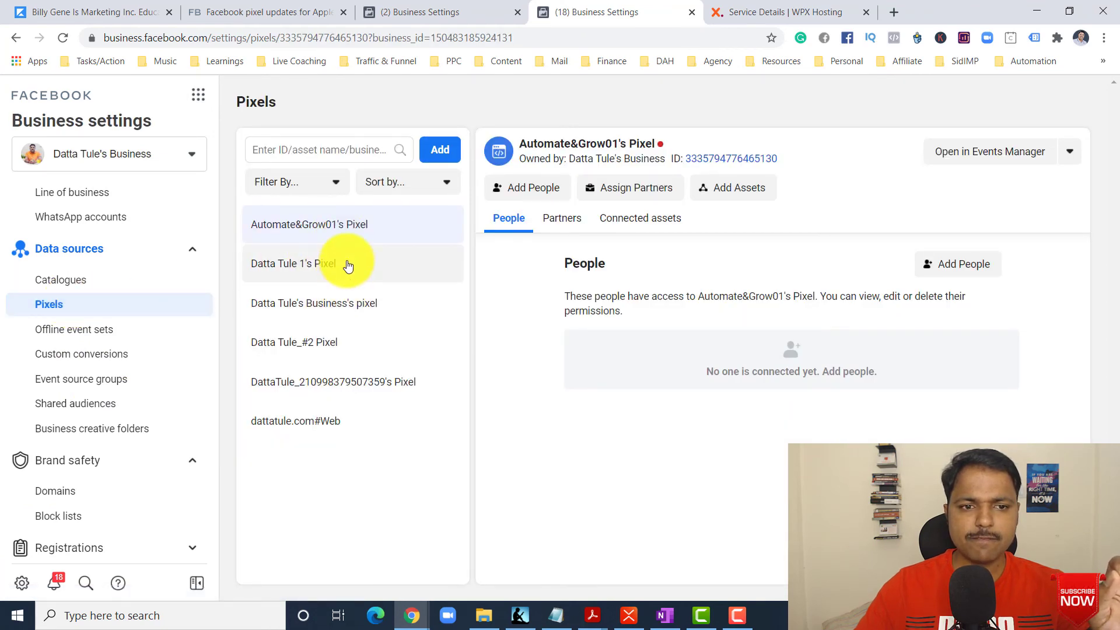
{"action": "left_click", "coordinate": [342, 262]}
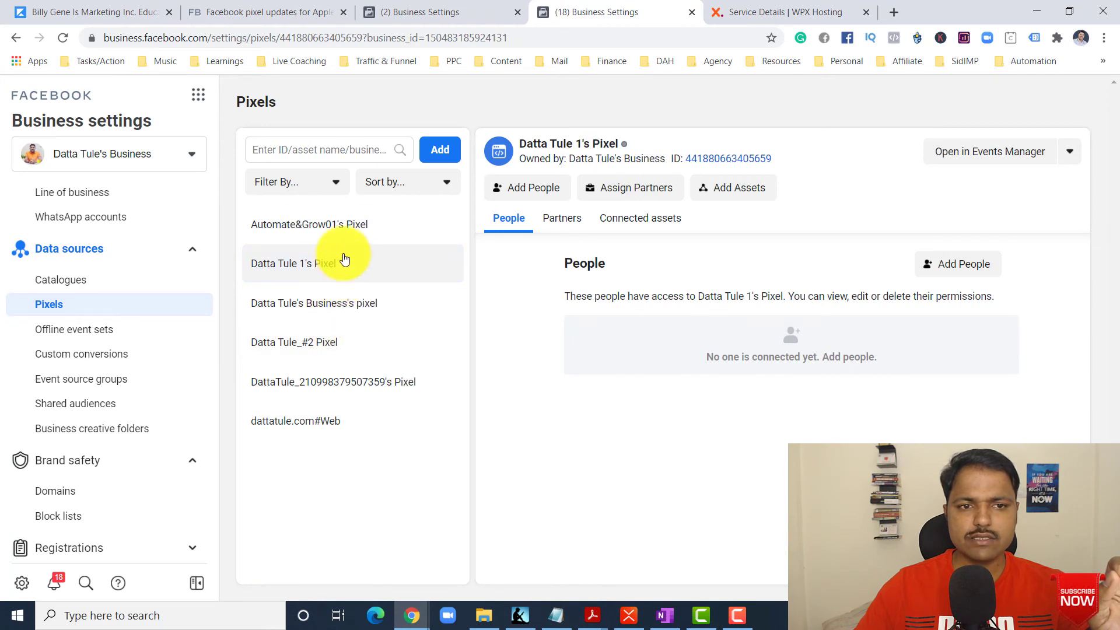
{"action": "left_click", "coordinate": [368, 386]}
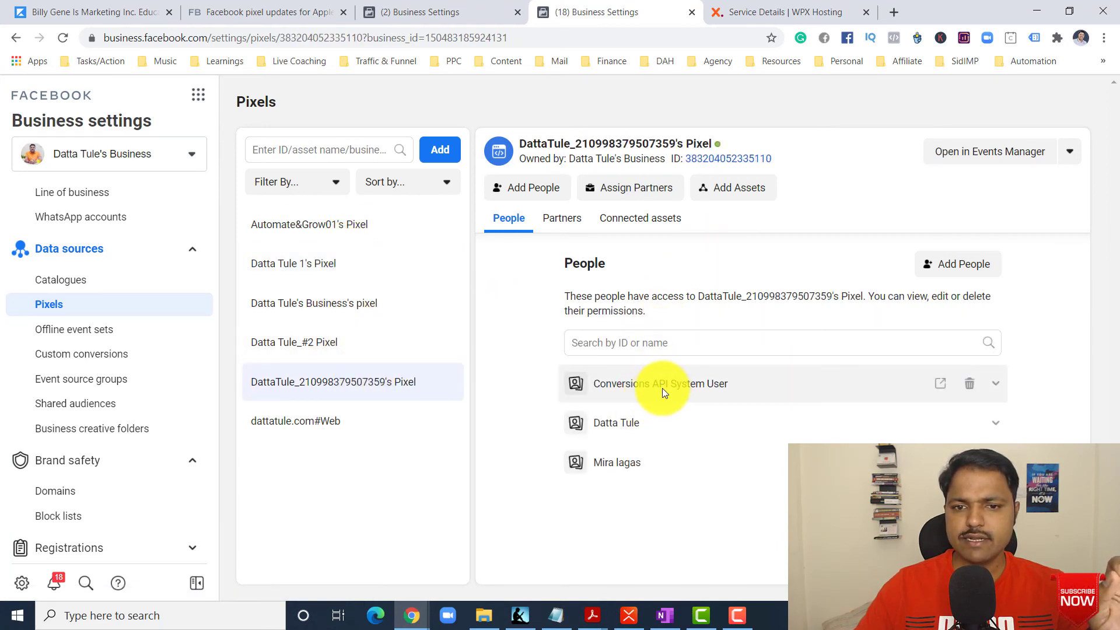
Open the selected pixel in Events Manager, collapse the web events notice and review the list of received events
{"action": "left_click", "coordinate": [995, 154]}
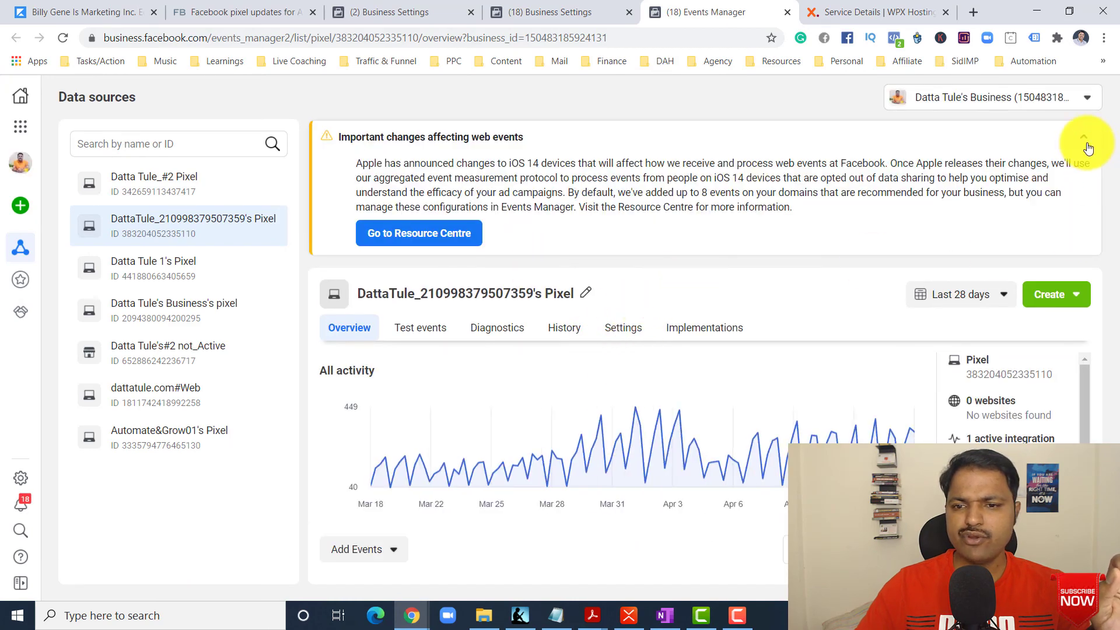
{"action": "left_click", "coordinate": [1086, 143]}
{"action": "scroll", "coordinate": [643, 363], "scroll_direction": "down", "scroll_amount": 4}
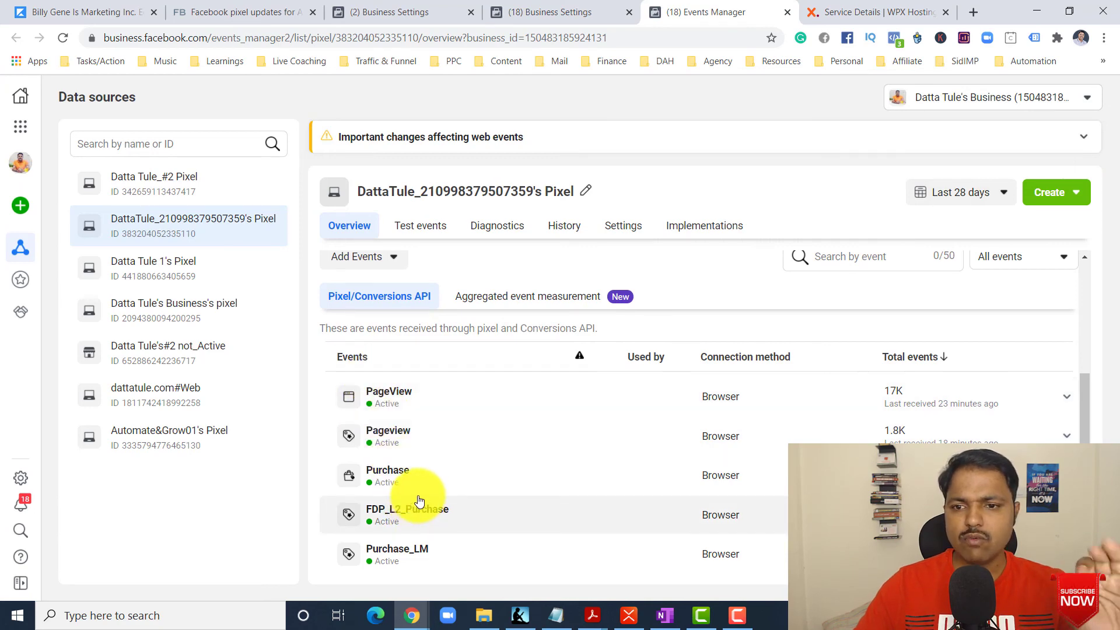
Switch to the XMind mind map, go through the four Actions topics and slightly narrow "Select a single domain for conversion tracking."
{"action": "left_click", "coordinate": [629, 615]}
{"action": "left_click", "coordinate": [432, 222]}
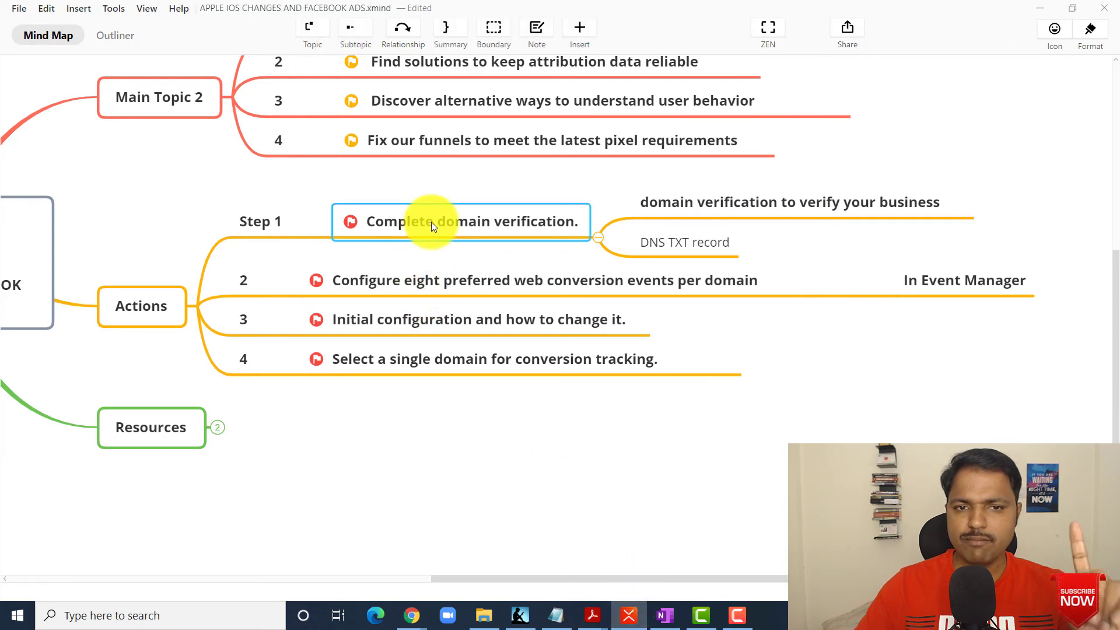
{"action": "left_click", "coordinate": [447, 279]}
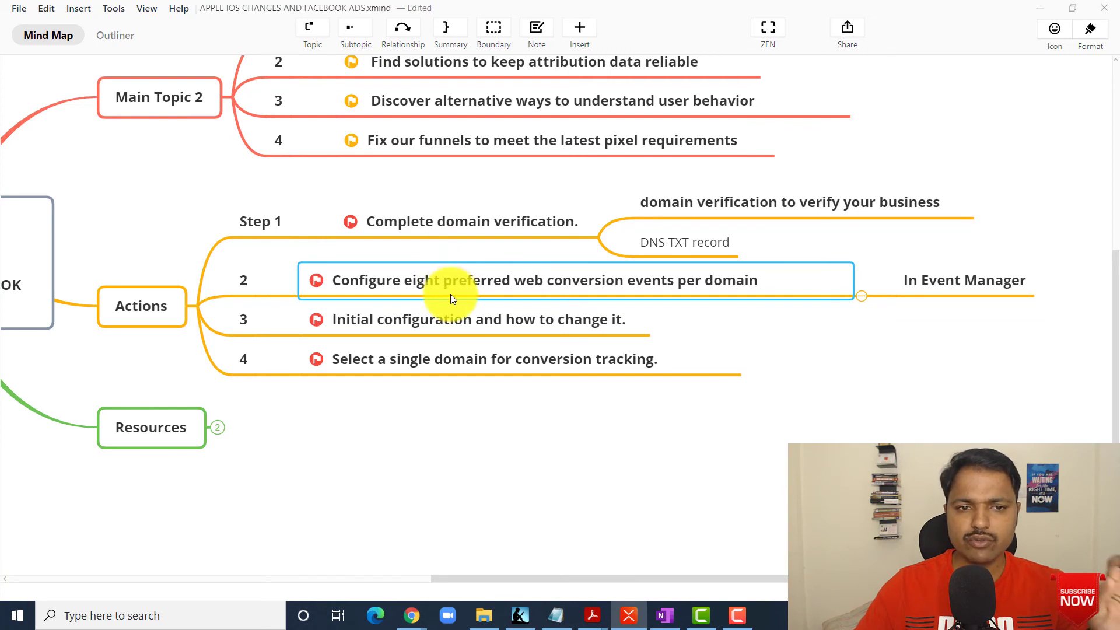
{"action": "left_click", "coordinate": [456, 331]}
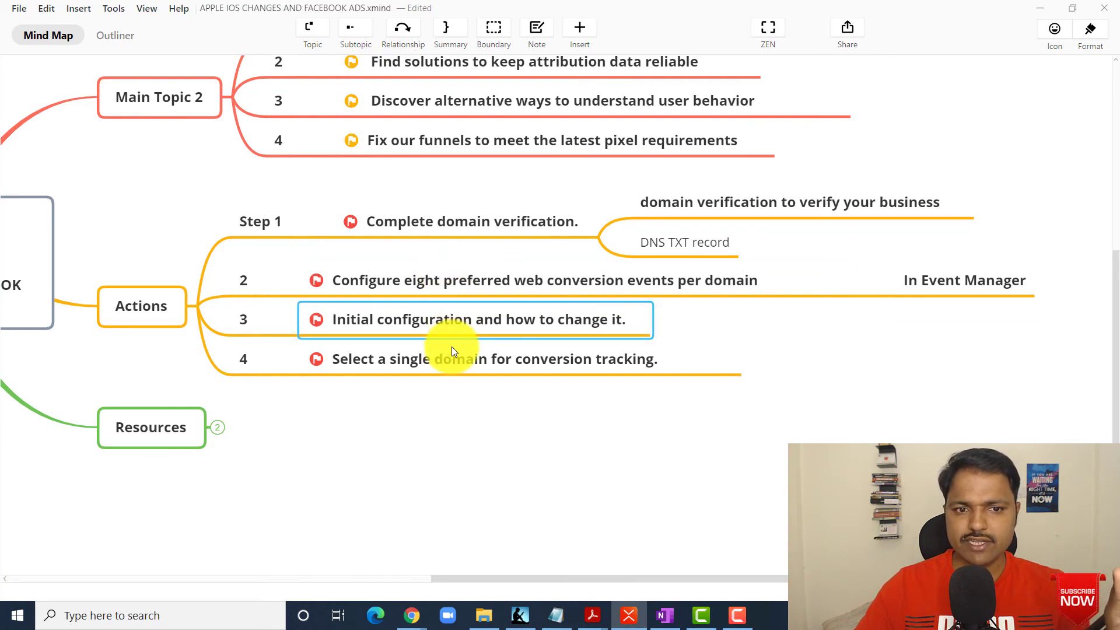
{"action": "left_click", "coordinate": [434, 372]}
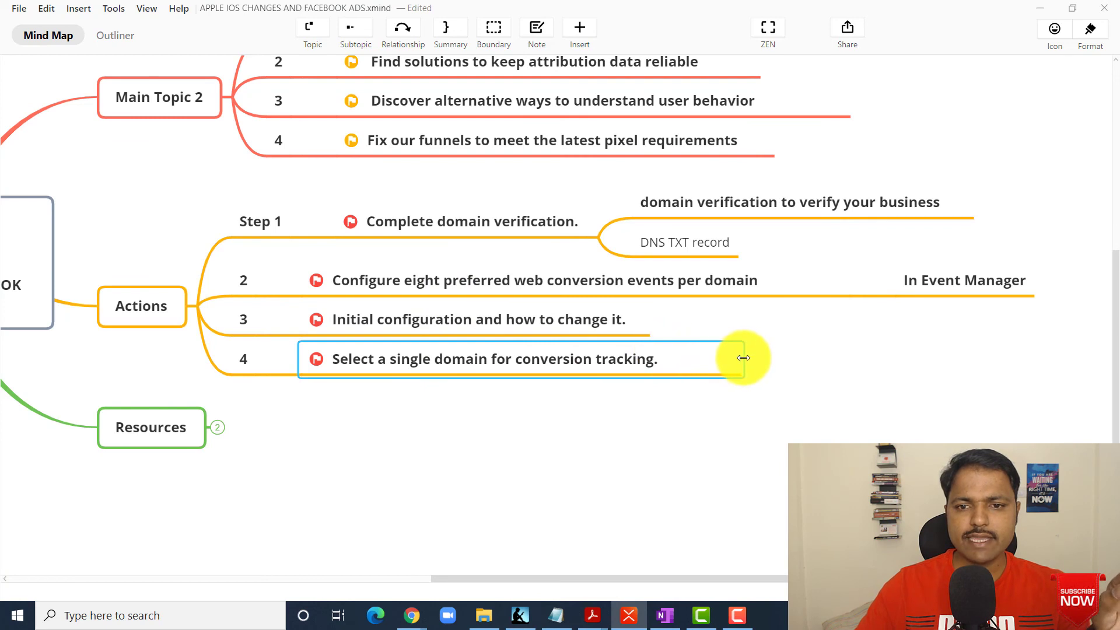
{"action": "left_click_drag", "start_coordinate": [741, 358], "coordinate": [718, 357]}
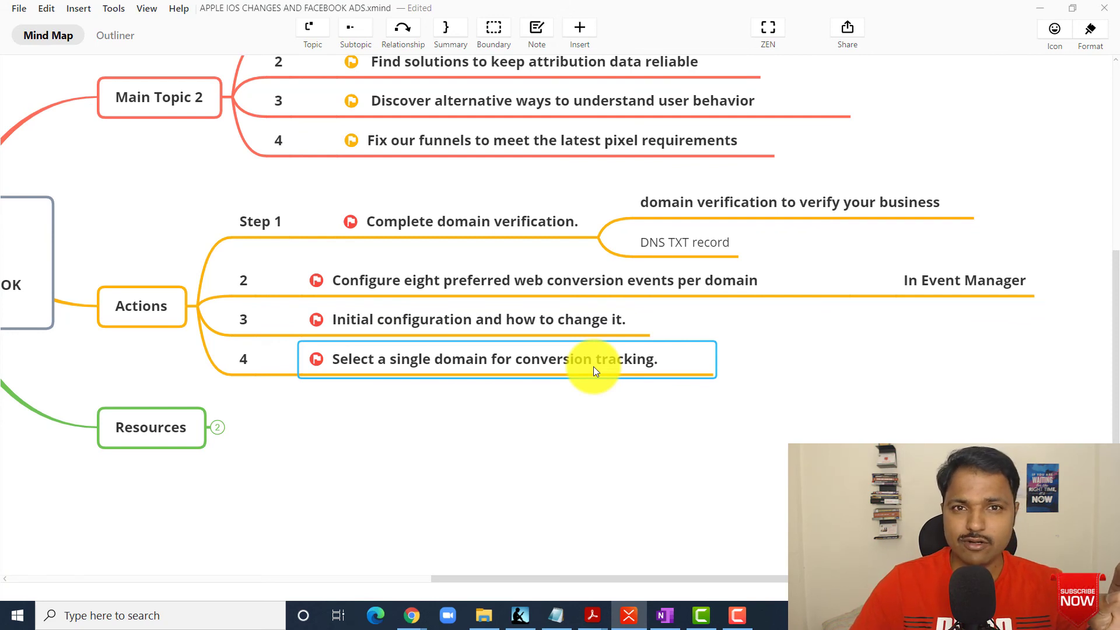
Expand the Resources branch and open the first resource's Facebook business help link for text editing
{"action": "left_click", "coordinate": [215, 430]}
{"action": "key", "text": "ctrl+v"}
{"action": "double_click", "coordinate": [389, 408]}
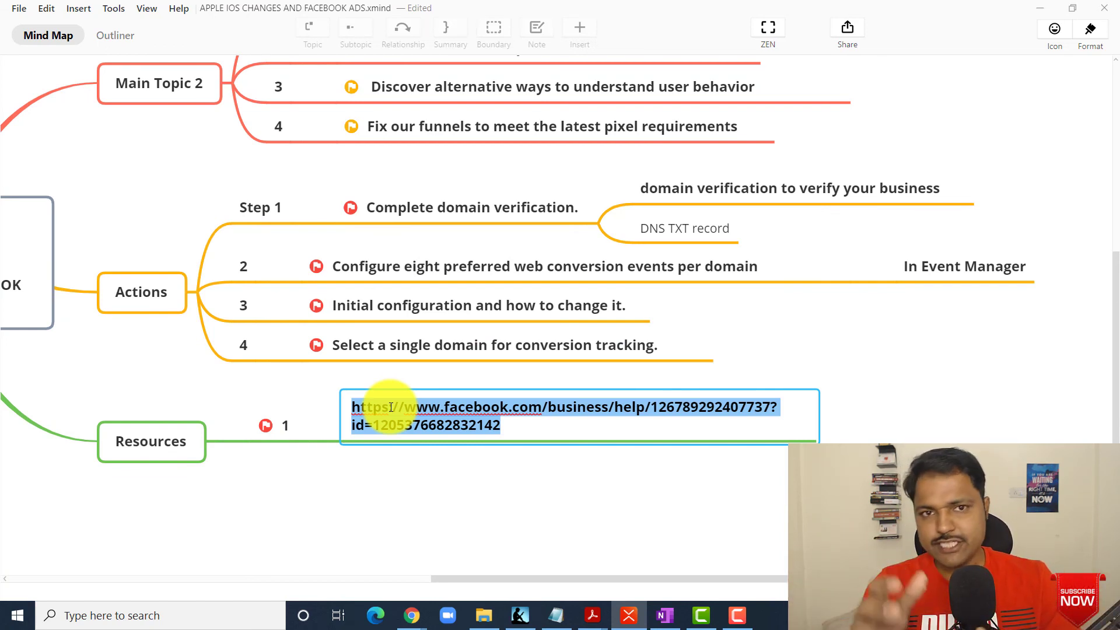
{"action": "left_click", "coordinate": [729, 622]}
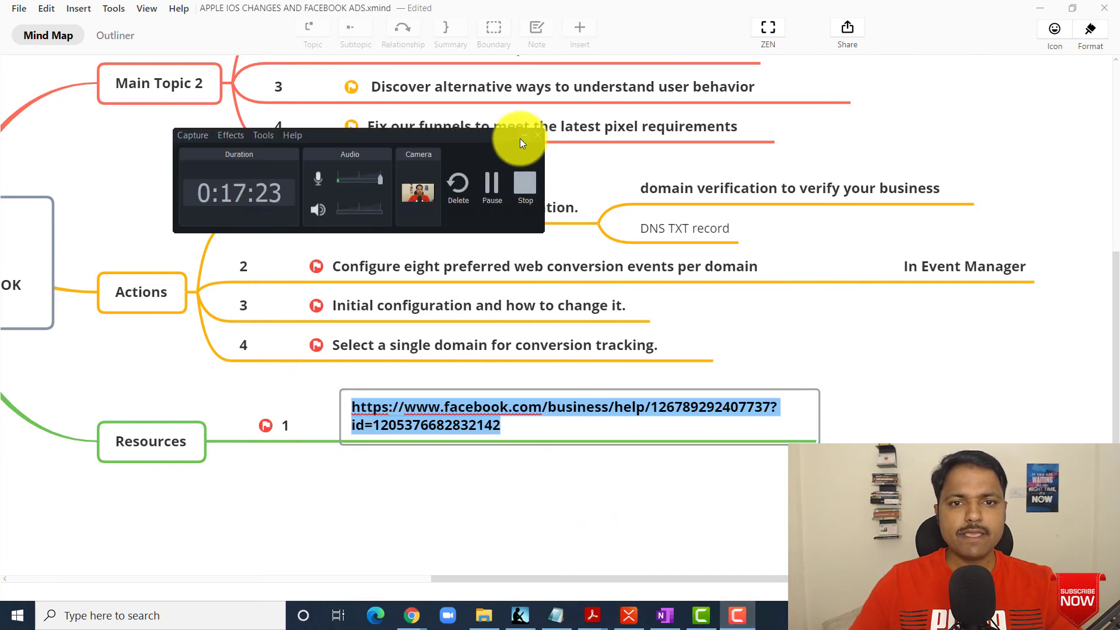
{"action": "left_click", "coordinate": [524, 135]}
{"action": "scroll", "coordinate": [645, 257], "scroll_direction": "up", "scroll_amount": 5}
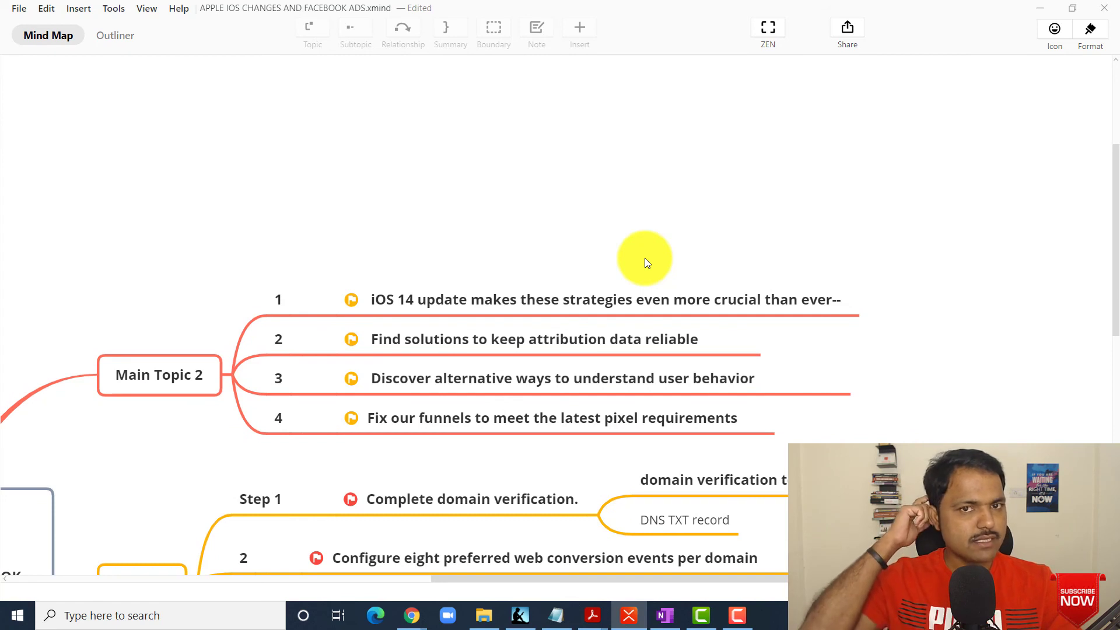